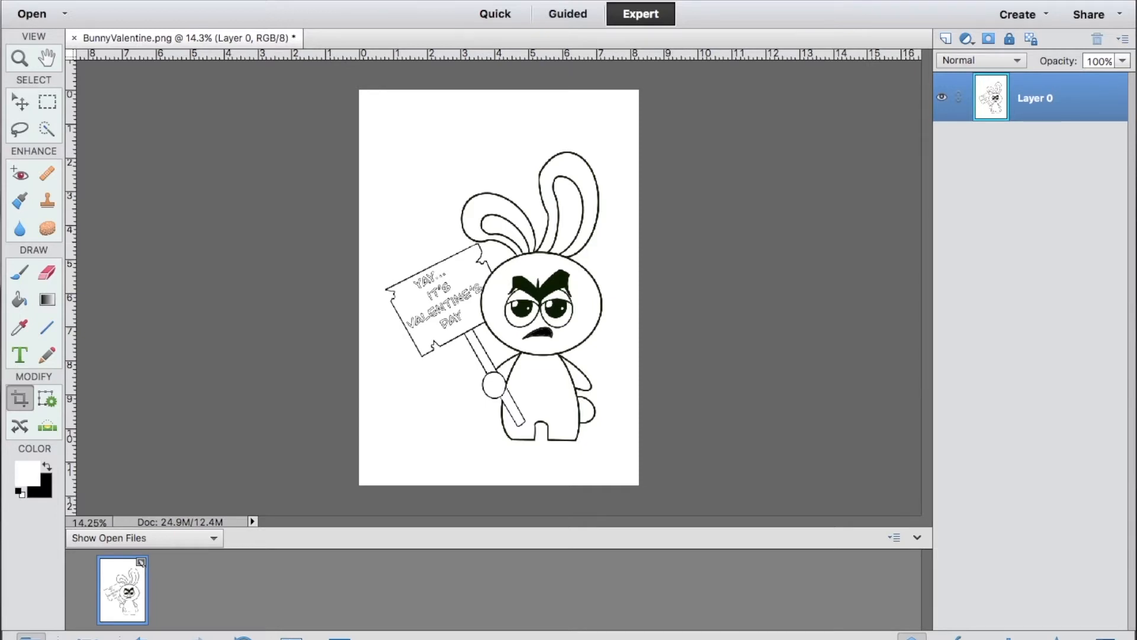
Create a blank document 5 inches wide and 6.5 inches high at 300 pixels/inch, in RGB Color with a transparent background.
{"action": "left_click", "coordinate": [210, 0]}
{"action": "mouse_move", "coordinate": [228, 0]}
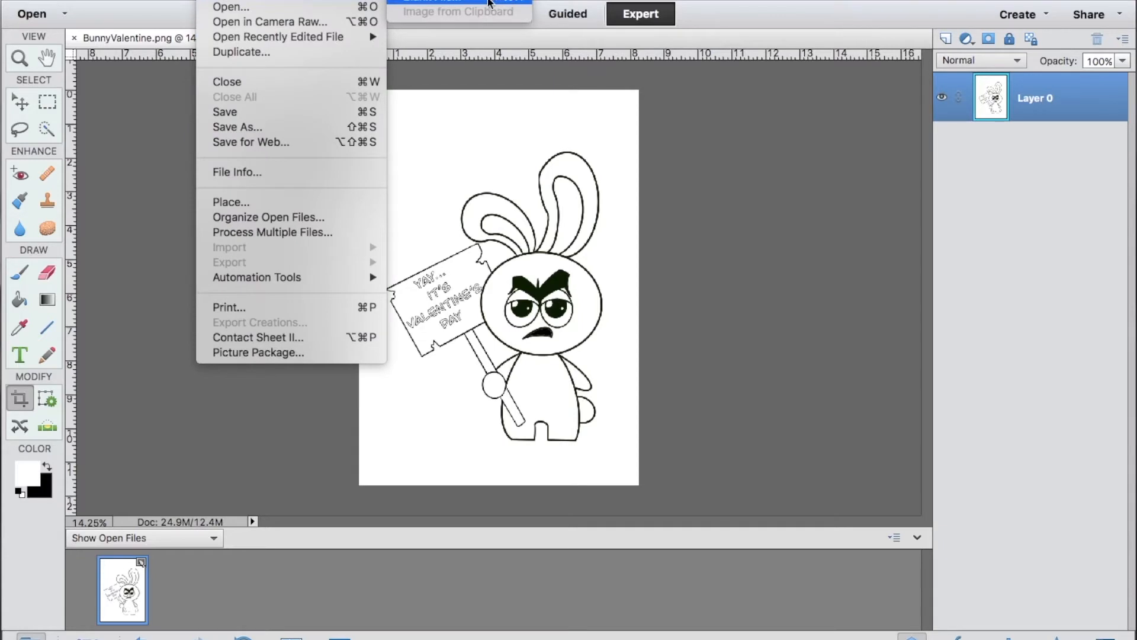
{"action": "left_click", "coordinate": [490, 2]}
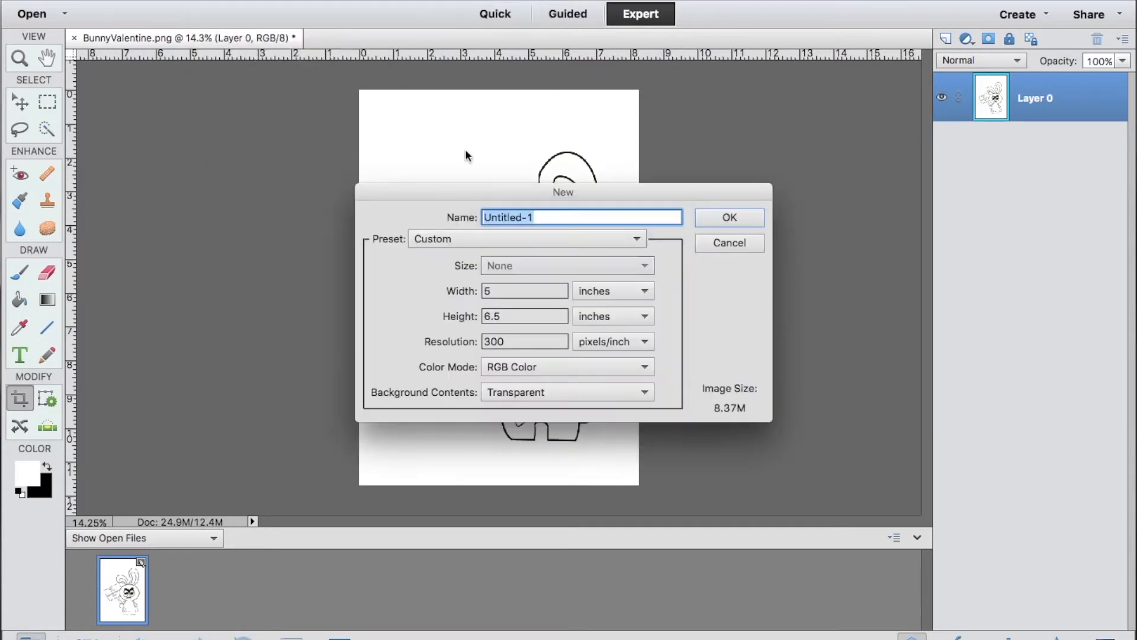
{"action": "left_click", "coordinate": [496, 289]}
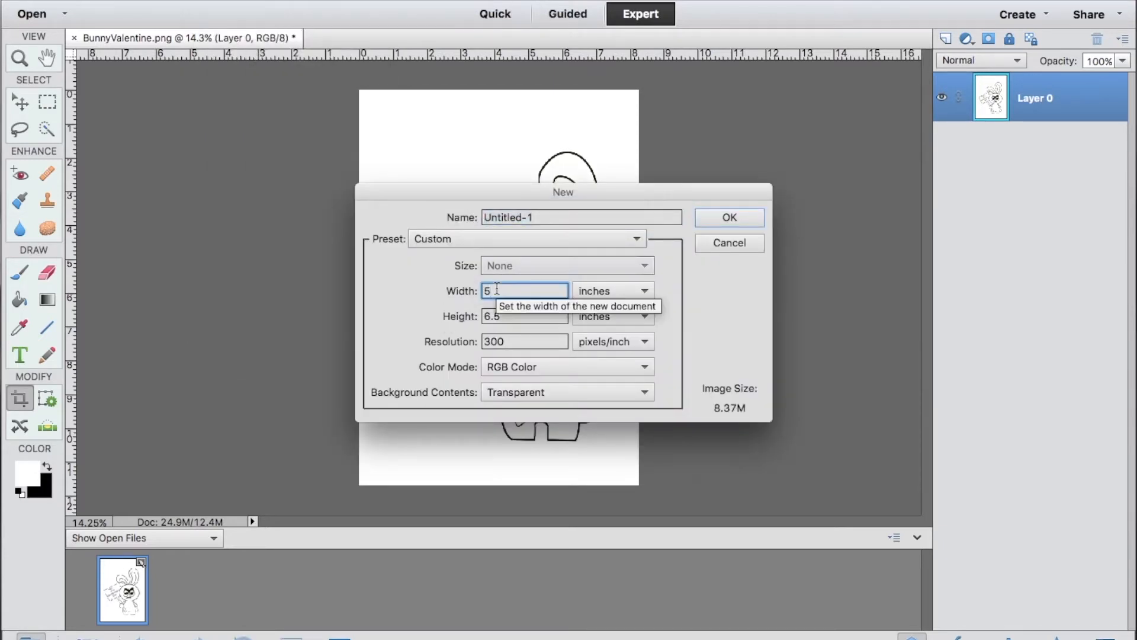
{"action": "key", "text": "Tab"}
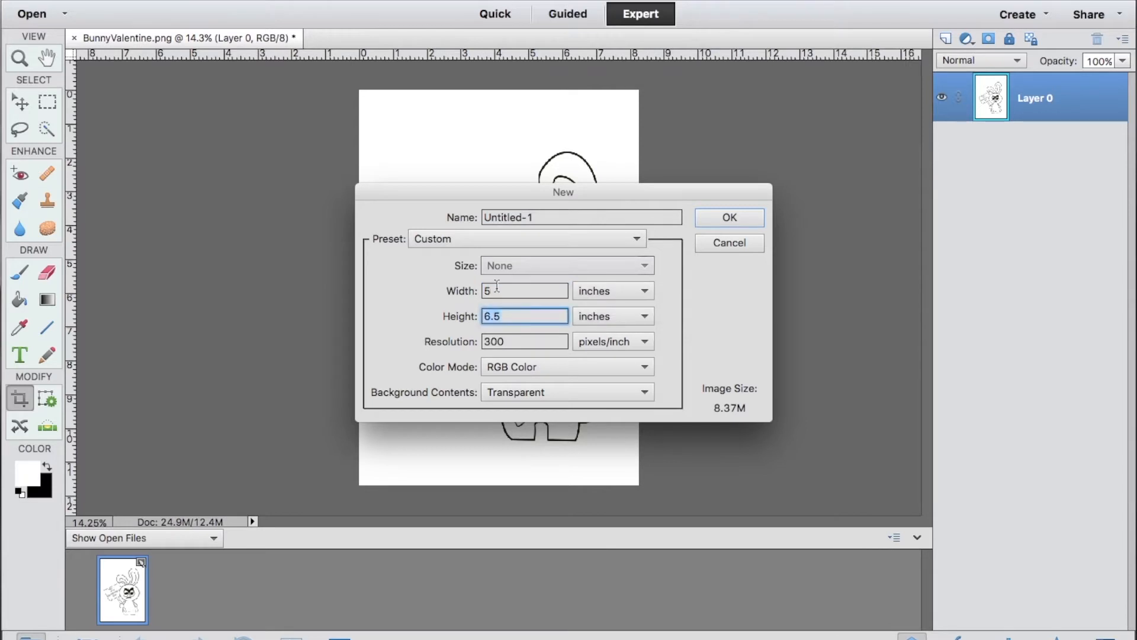
{"action": "key", "text": "Tab"}
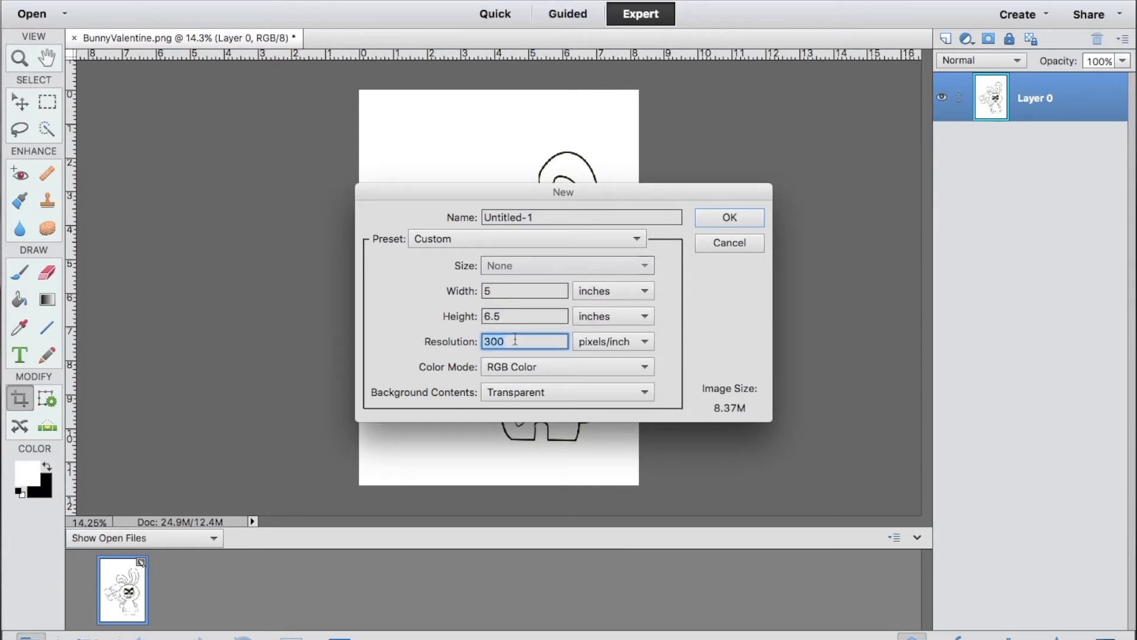
{"action": "key", "text": "Tab"}
{"action": "key", "text": "Tab"}
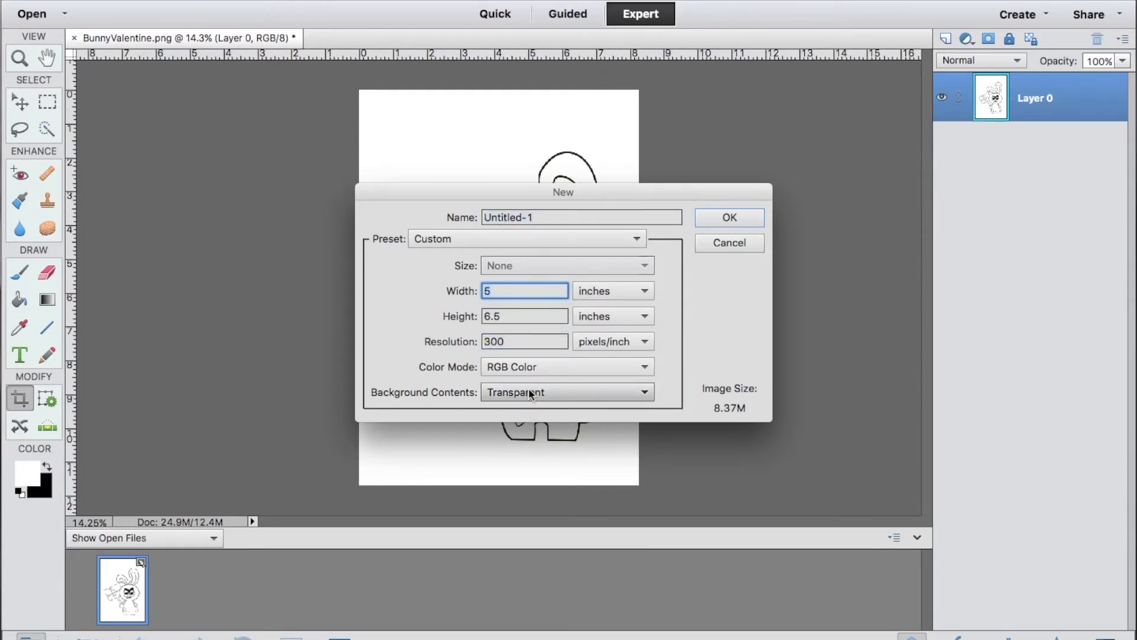
{"action": "left_click", "coordinate": [528, 388]}
{"action": "left_click", "coordinate": [521, 394]}
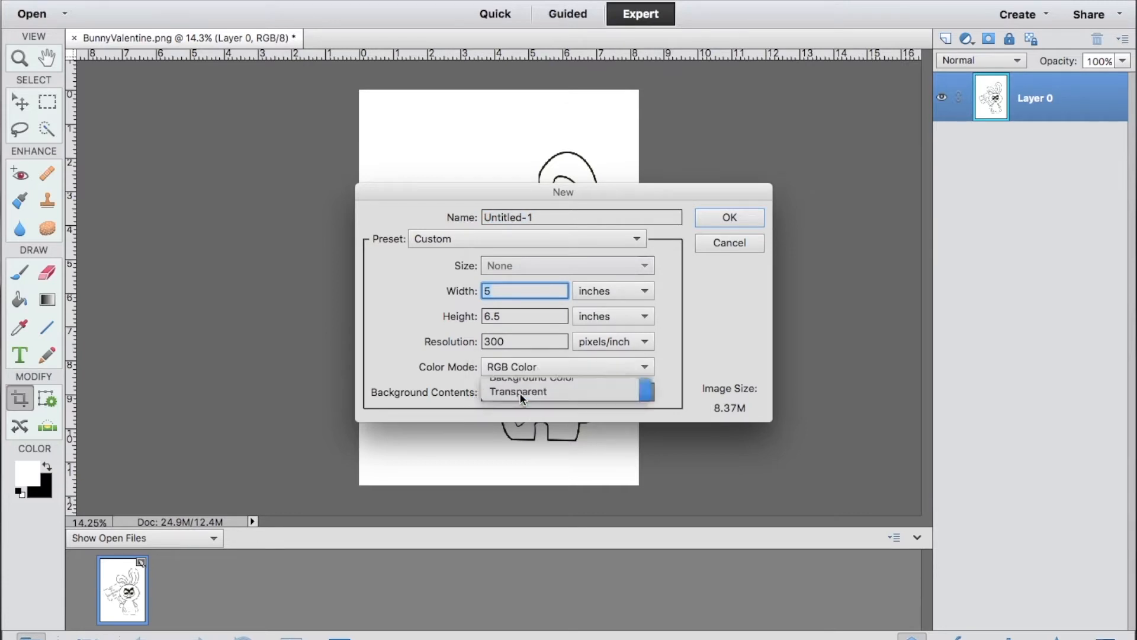
{"action": "left_click", "coordinate": [729, 217]}
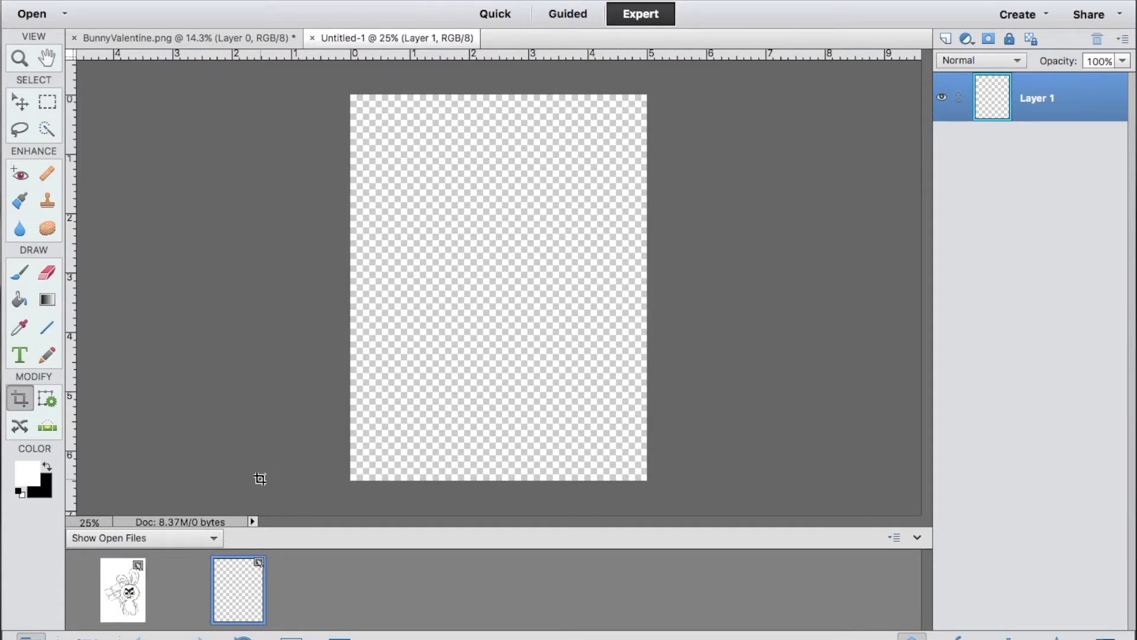
Duplicate the bunny layer from BunnyValentine.png into the Untitled-1 document.
{"action": "left_click", "coordinate": [124, 603]}
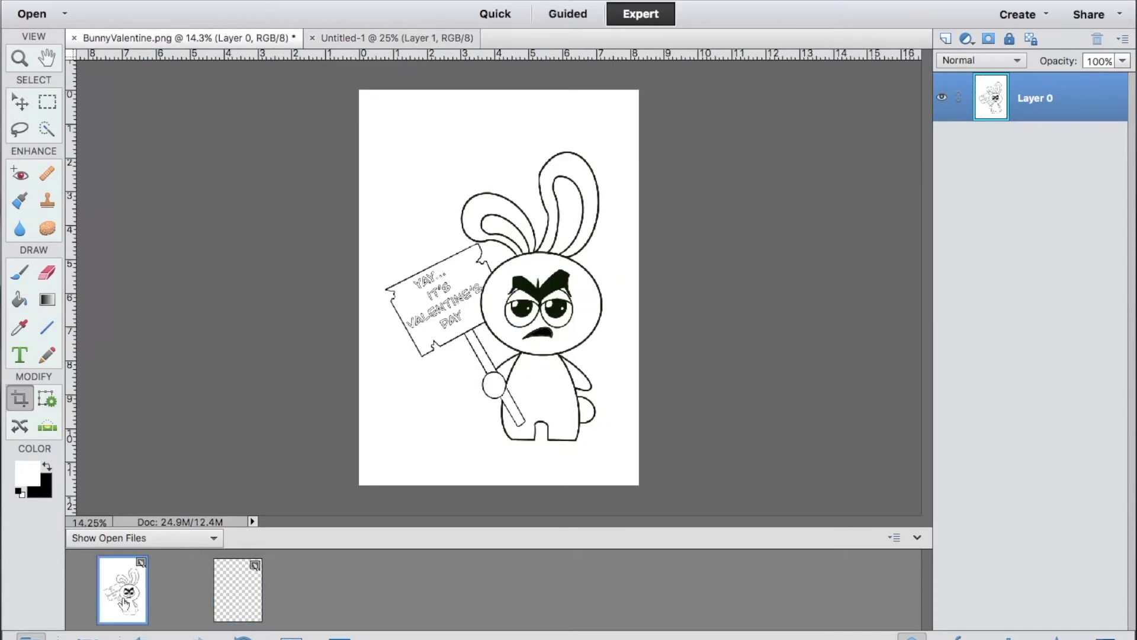
{"action": "right_click", "coordinate": [517, 273]}
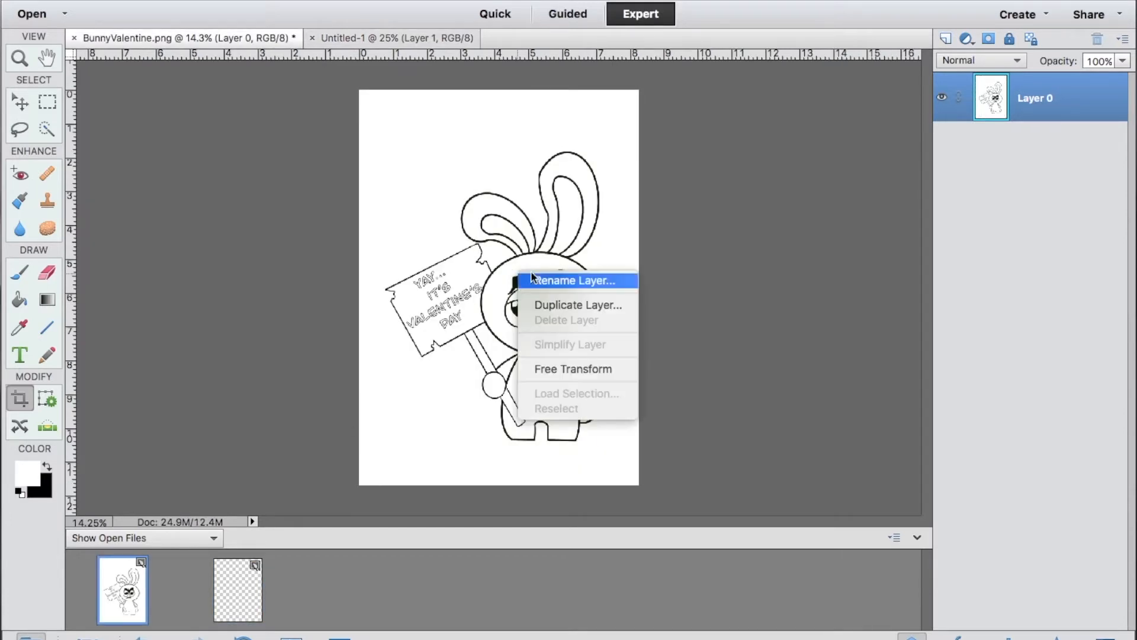
{"action": "left_click", "coordinate": [563, 302]}
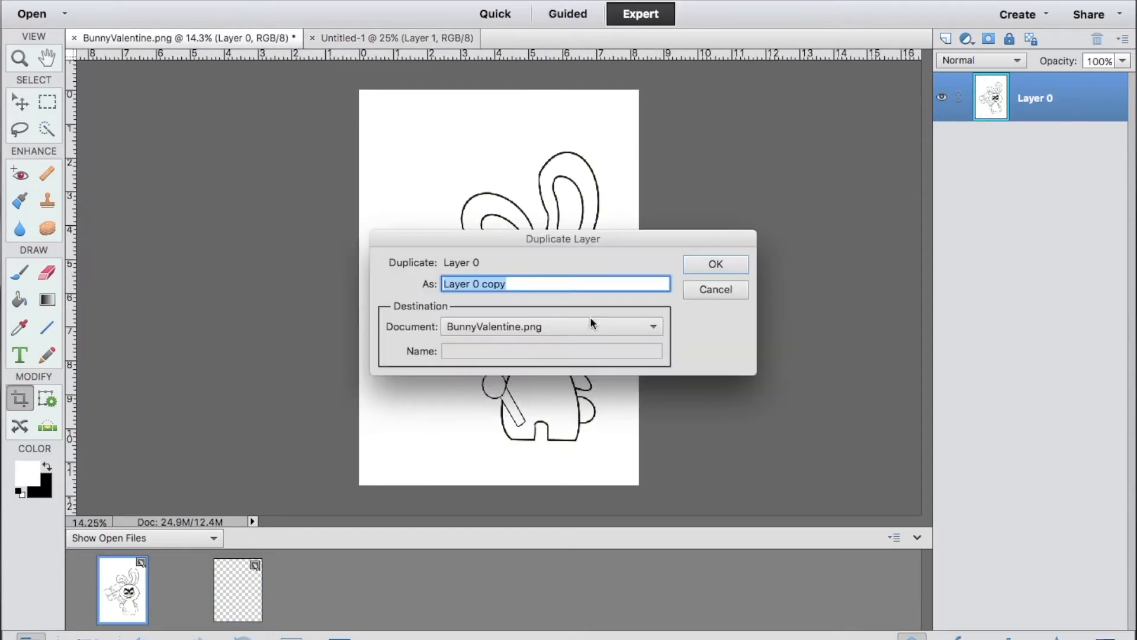
{"action": "left_click", "coordinate": [587, 326]}
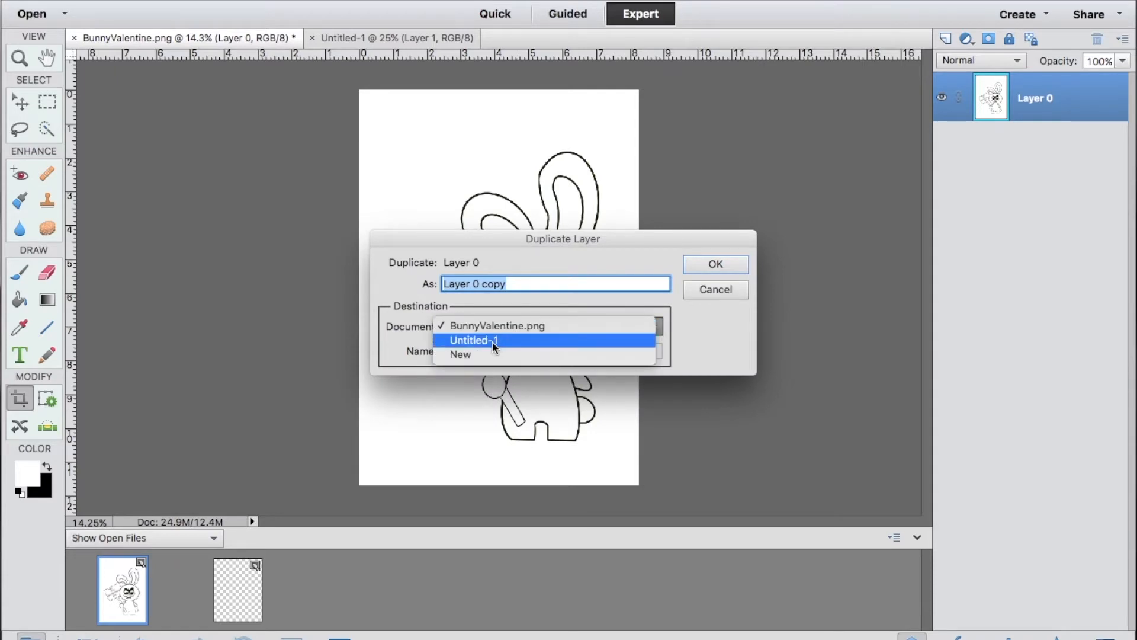
{"action": "left_click", "coordinate": [492, 342]}
{"action": "left_click", "coordinate": [708, 266]}
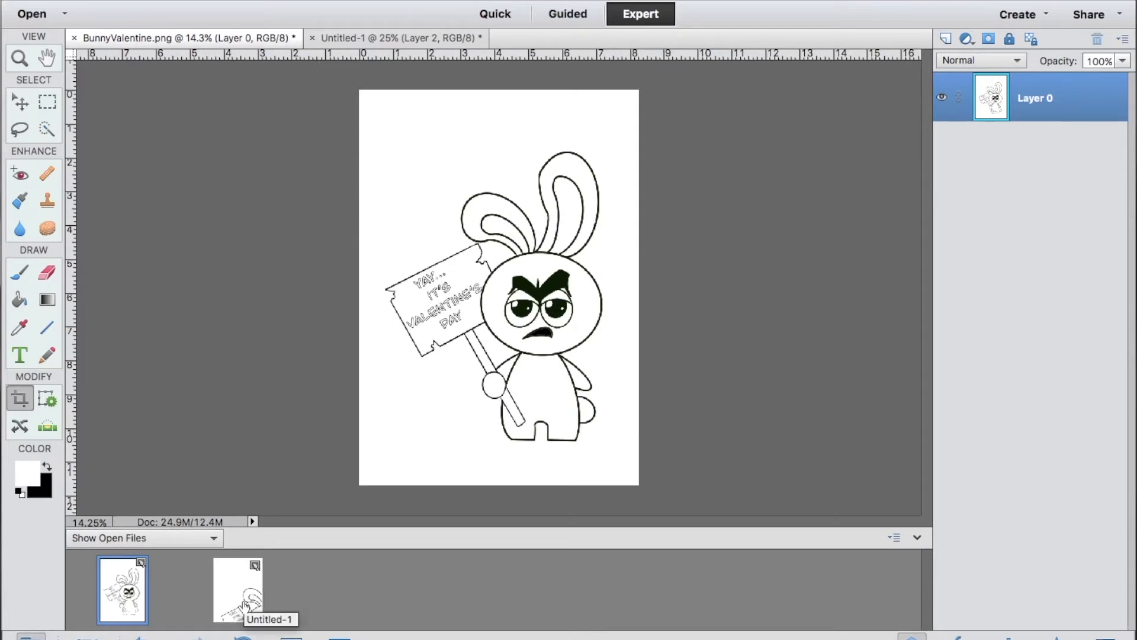
In Untitled-1, scale the bunny layer down to about 3.5 inches wide and place it in the canvas's lower right area.
{"action": "left_click", "coordinate": [245, 604]}
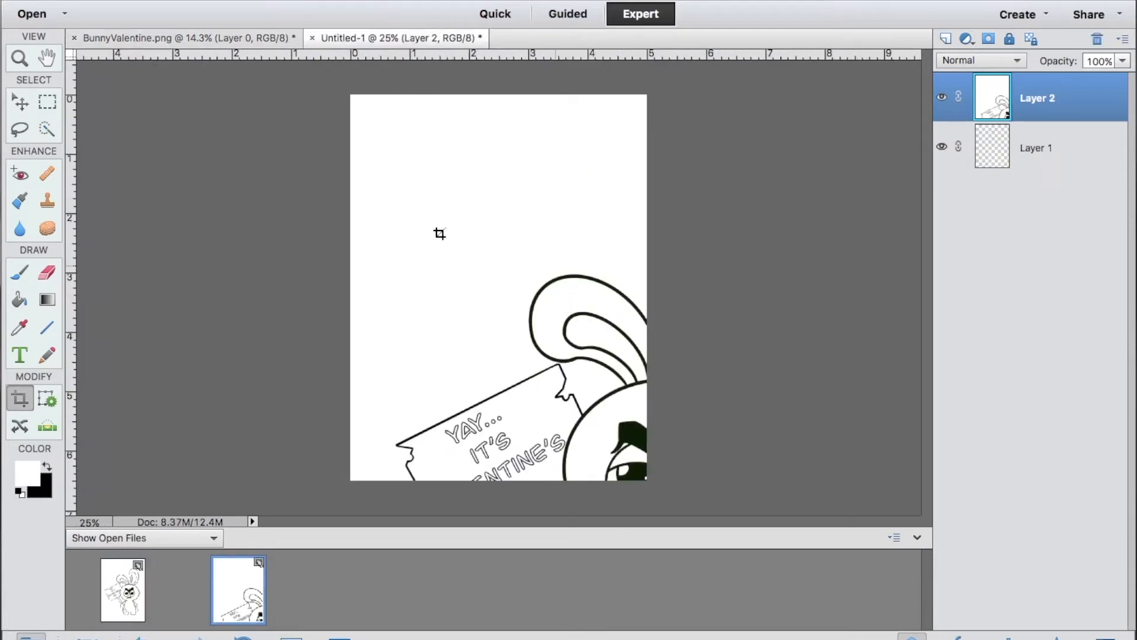
{"action": "left_click", "coordinate": [20, 102]}
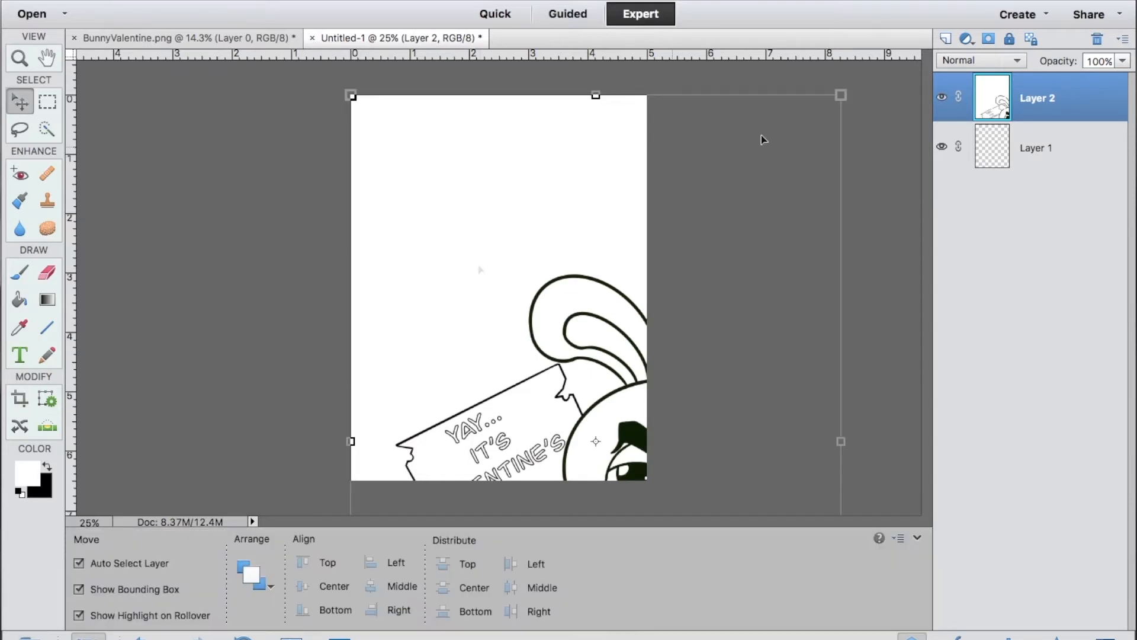
{"action": "left_click", "coordinate": [808, 142]}
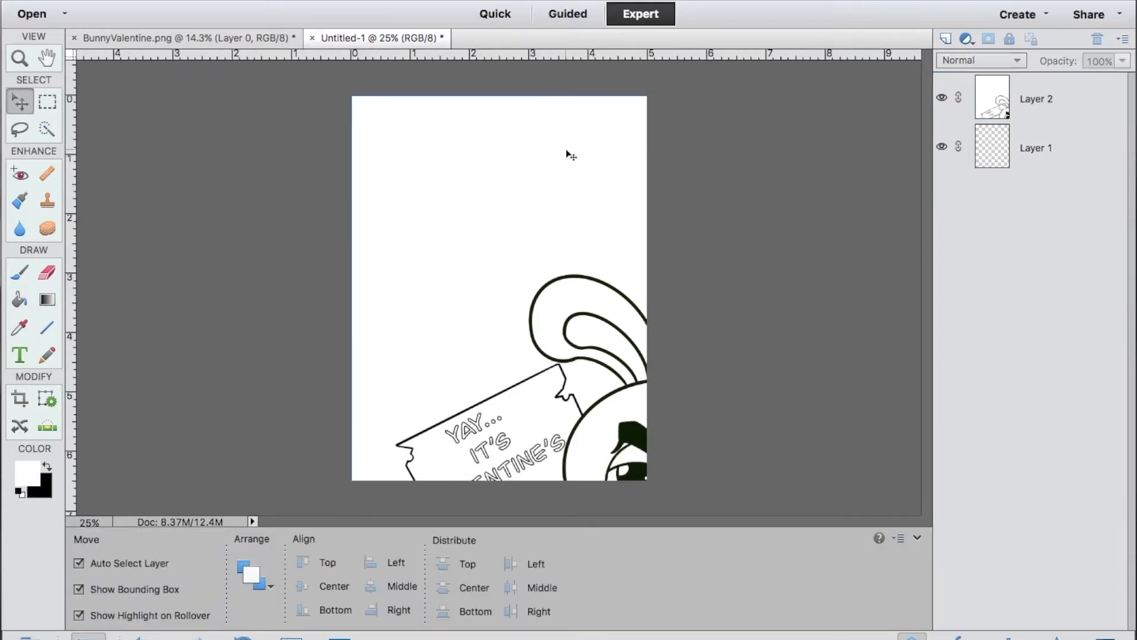
{"action": "left_click", "coordinate": [568, 155]}
{"action": "left_click_drag", "start_coordinate": [350, 94], "coordinate": [499, 312]}
{"action": "left_click_drag", "start_coordinate": [569, 372], "coordinate": [537, 256]}
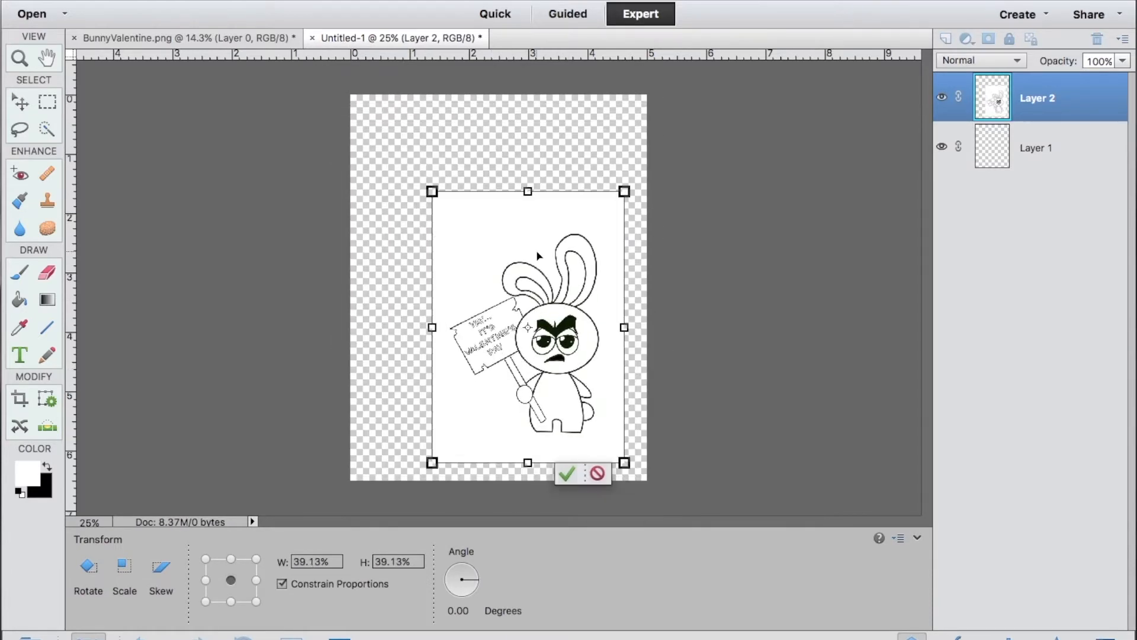
{"action": "left_click_drag", "start_coordinate": [431, 191], "coordinate": [449, 147]}
{"action": "left_click_drag", "start_coordinate": [577, 283], "coordinate": [592, 285]}
{"action": "left_click", "coordinate": [580, 475]}
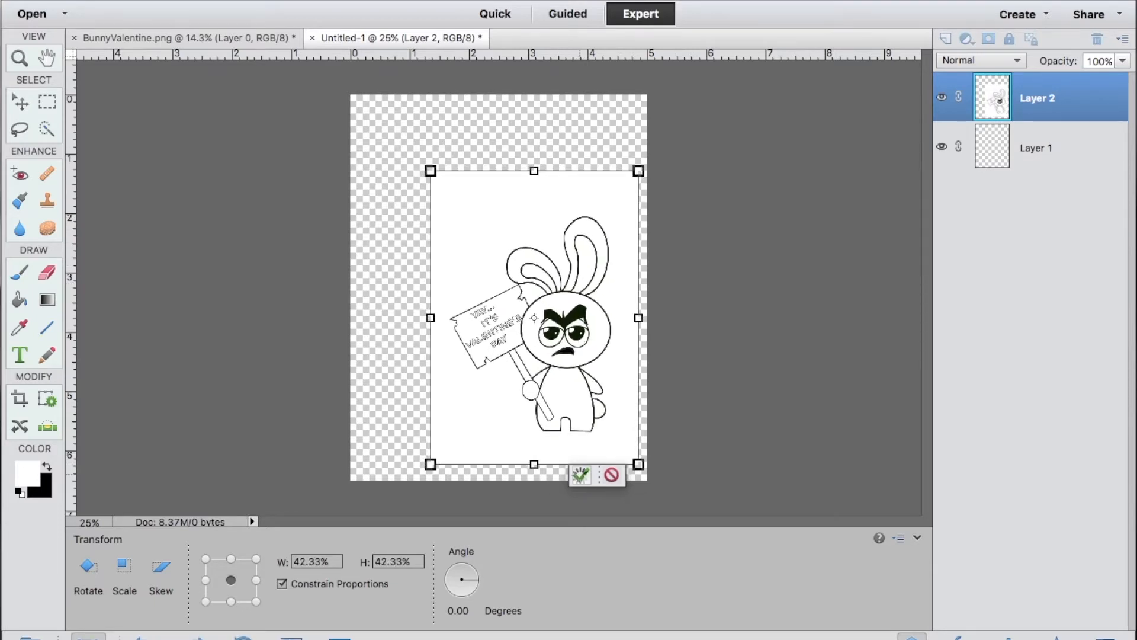
Duplicate Layer 2 within Untitled-1 and name the copy "2nd bunny".
{"action": "right_click", "coordinate": [1044, 113]}
{"action": "left_click", "coordinate": [978, 155]}
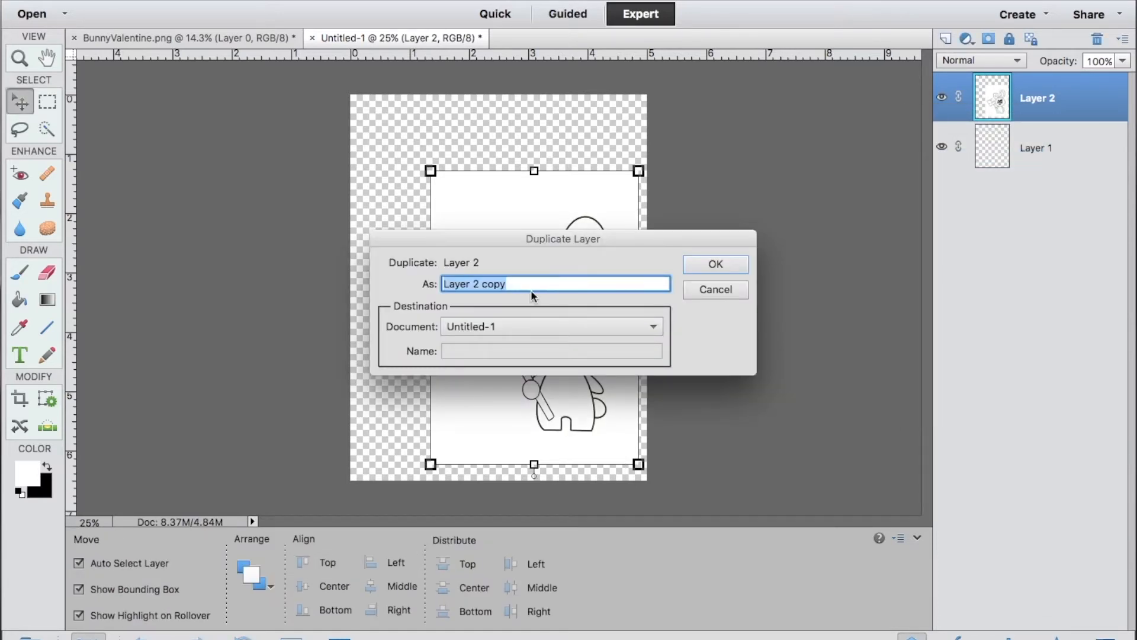
{"action": "type", "text": "2nd bunny"}
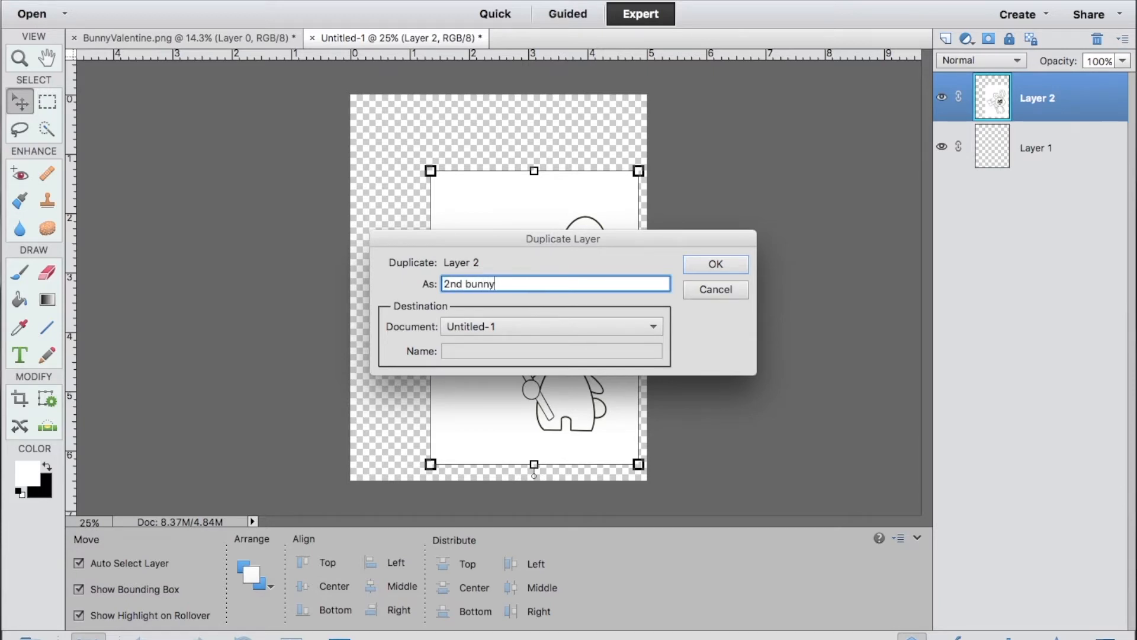
{"action": "key", "text": "Return"}
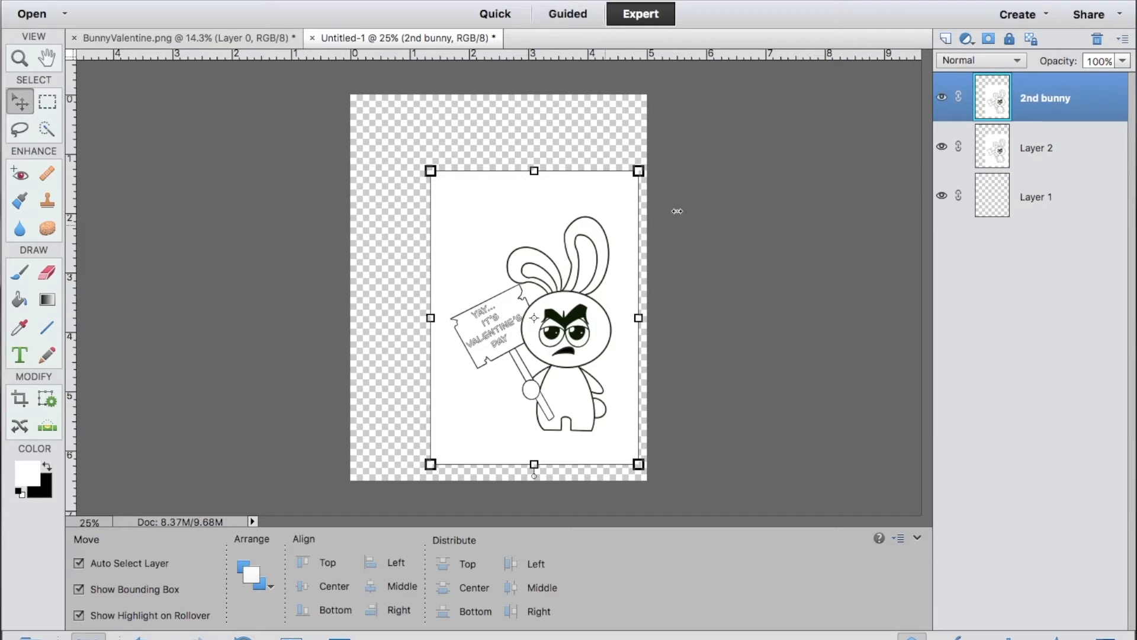
Hide Layer 2 and flip the 2nd bunny layer horizontally.
{"action": "left_click", "coordinate": [942, 147]}
{"action": "right_click", "coordinate": [505, 249]}
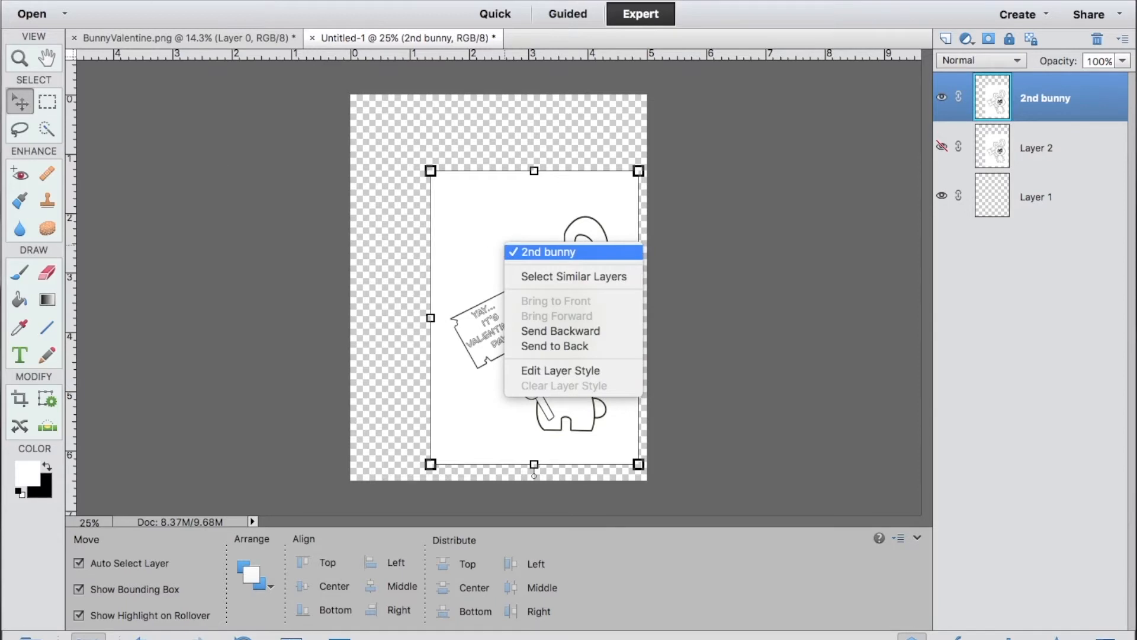
{"action": "left_click", "coordinate": [548, 252]}
{"action": "left_click", "coordinate": [280, 1]}
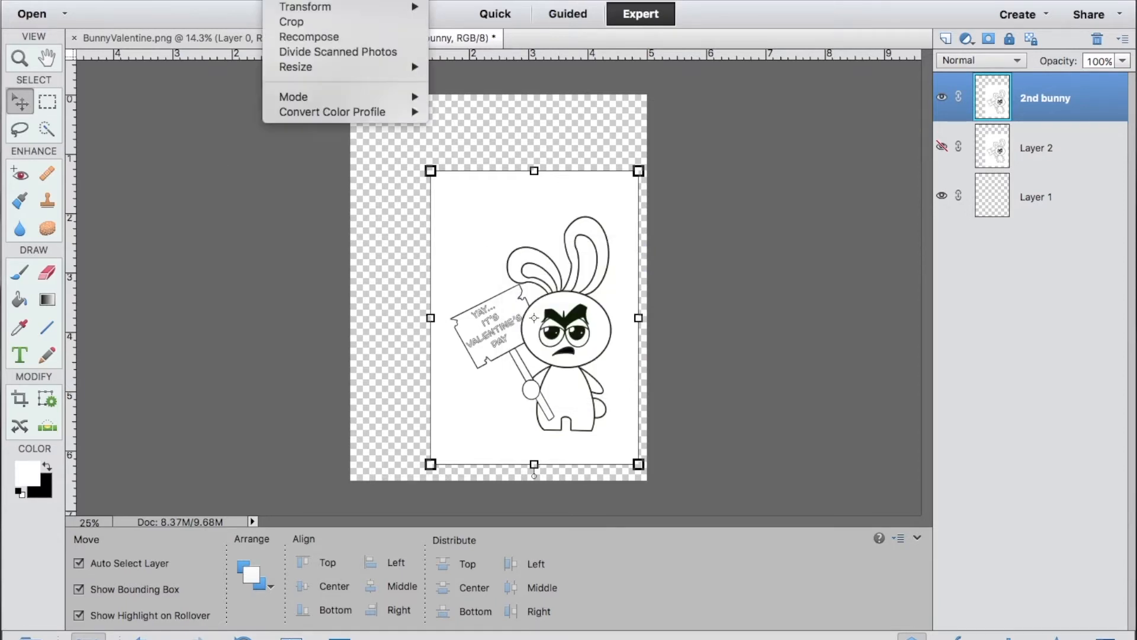
{"action": "mouse_move", "coordinate": [298, 2]}
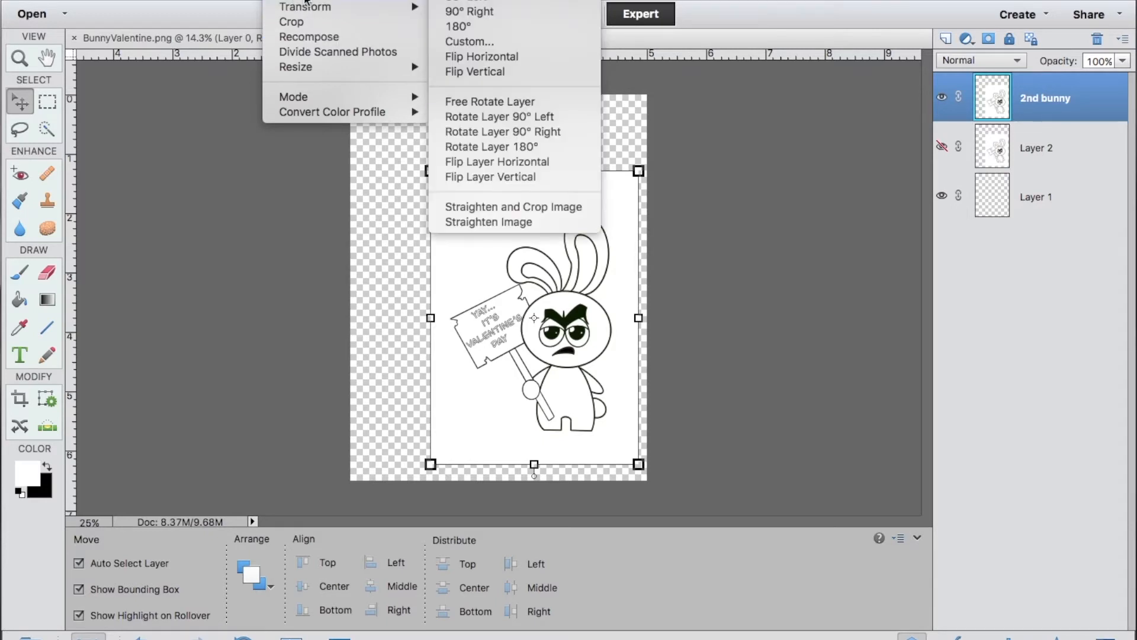
{"action": "left_click", "coordinate": [501, 161]}
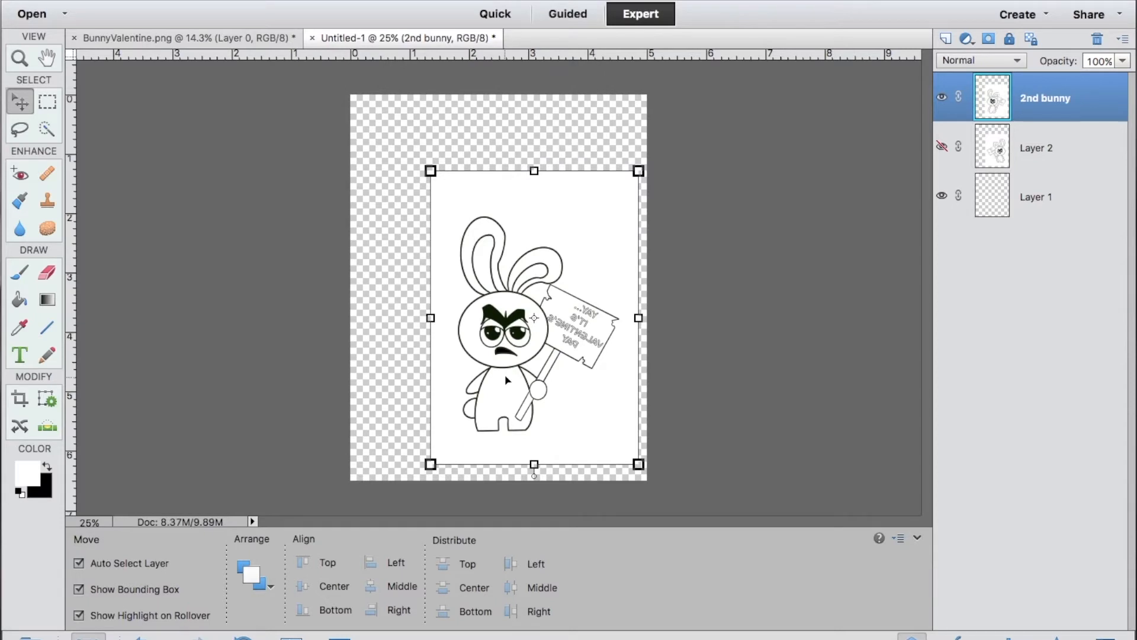
Move the flipped bunny to the canvas's left side and erase its sign and surrounding white with a 165 px brush.
{"action": "left_click_drag", "start_coordinate": [506, 366], "coordinate": [436, 360]}
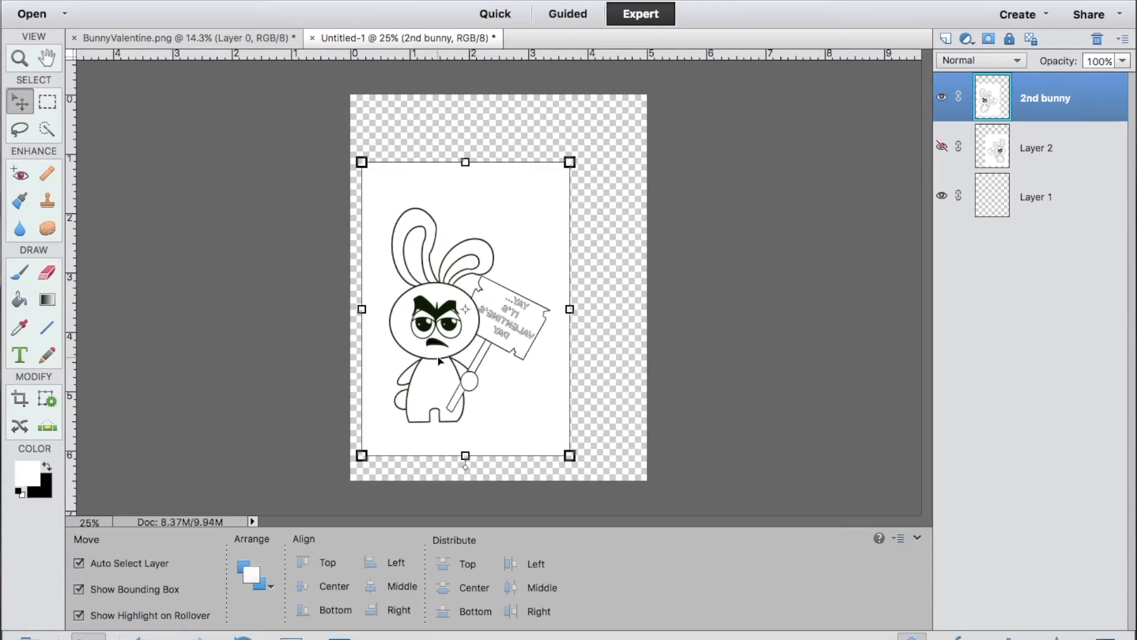
{"action": "left_click", "coordinate": [48, 278]}
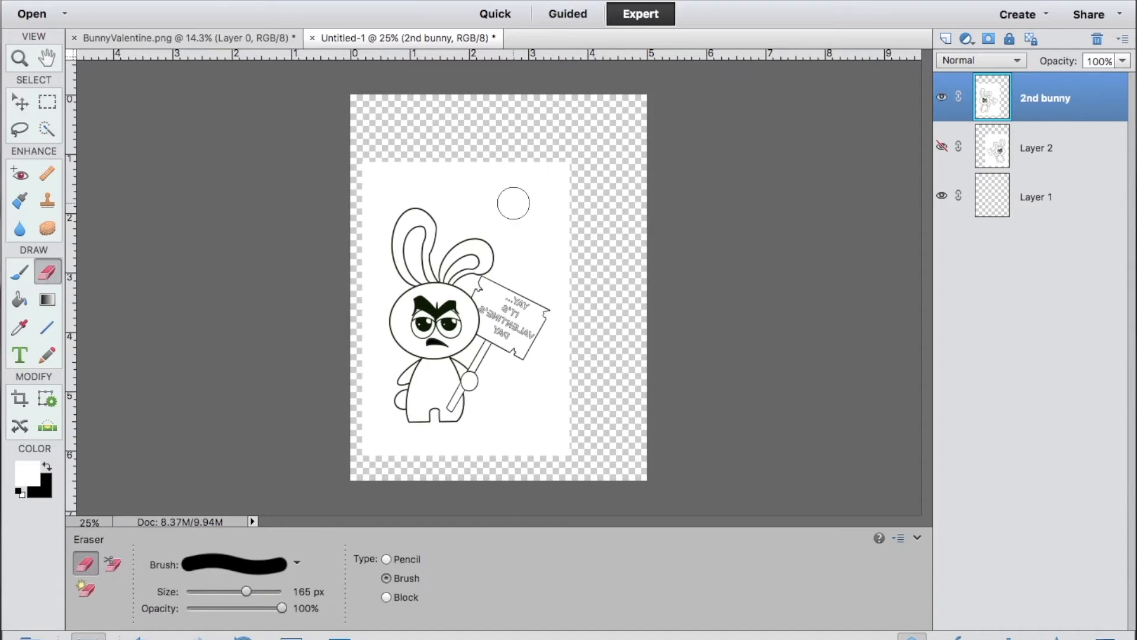
{"action": "mouse_move", "coordinate": [427, 170]}
{"action": "left_mouse_down"}
{"action": "mouse_move", "coordinate": [534, 171]}
{"action": "mouse_move", "coordinate": [564, 218]}
{"action": "mouse_move", "coordinate": [541, 303]}
{"action": "mouse_move", "coordinate": [568, 295]}
{"action": "mouse_move", "coordinate": [456, 453]}
{"action": "mouse_move", "coordinate": [360, 368]}
{"action": "mouse_move", "coordinate": [509, 224]}
{"action": "mouse_move", "coordinate": [502, 291]}
{"action": "left_mouse_up"}
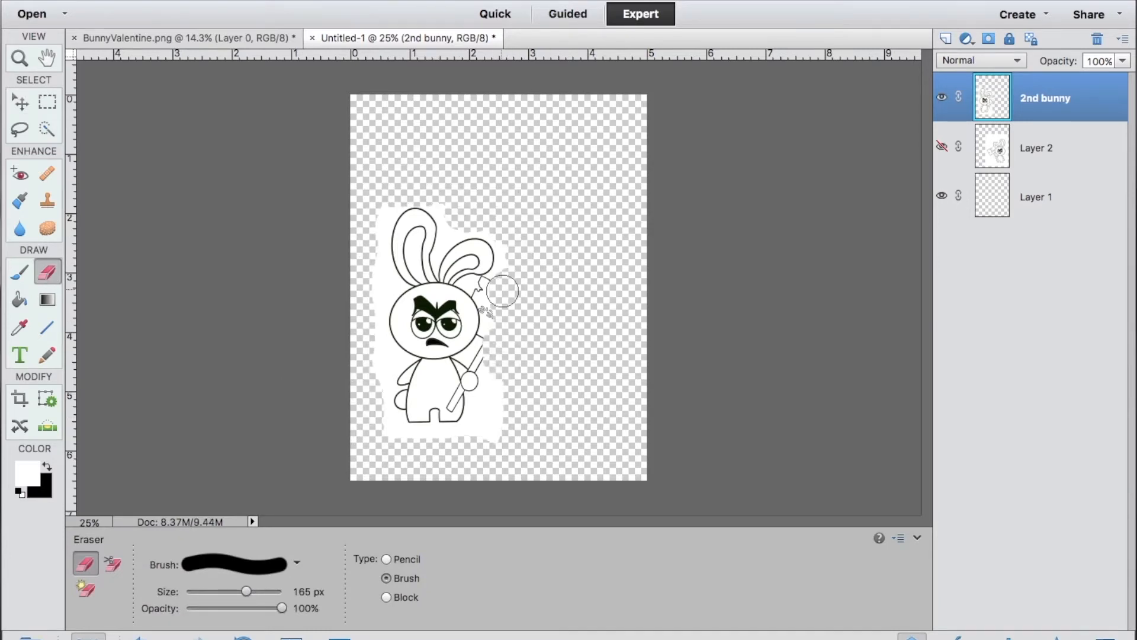
Show Layer 2, line up the 2nd bunny beside the original, and narrow it to 95.61% width.
{"action": "left_click", "coordinate": [941, 146]}
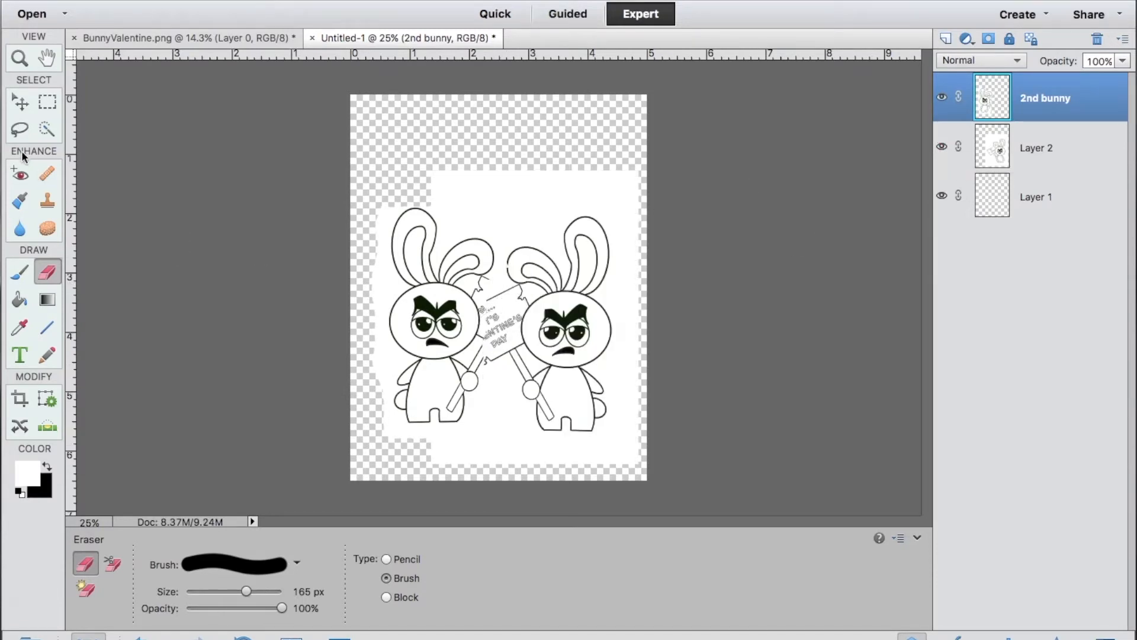
{"action": "left_click", "coordinate": [21, 106]}
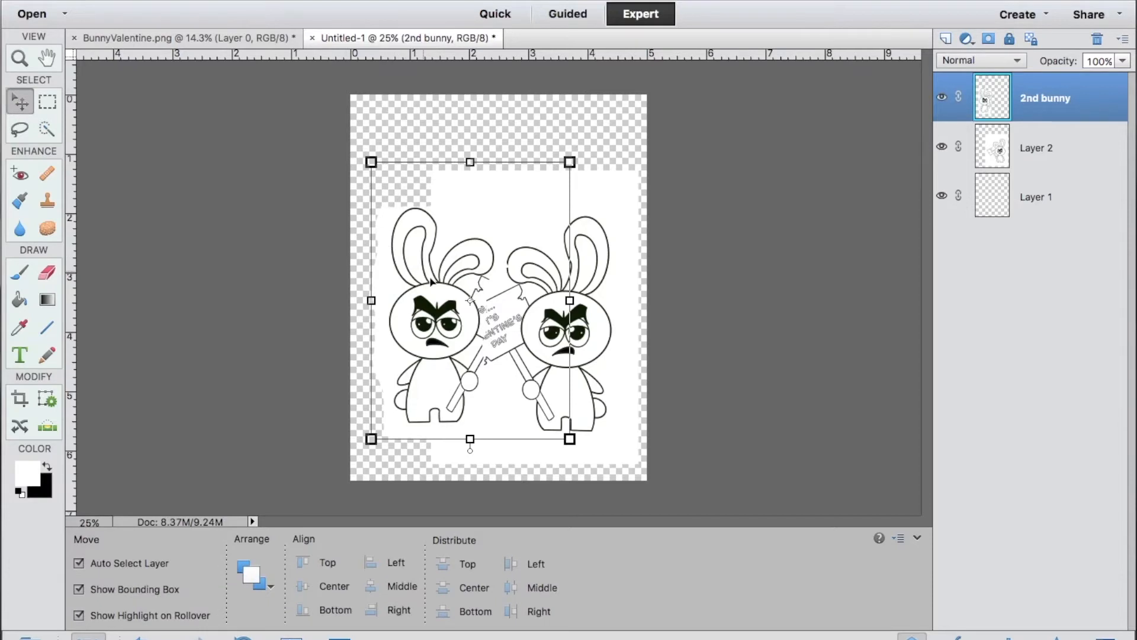
{"action": "left_click_drag", "start_coordinate": [431, 282], "coordinate": [422, 298]}
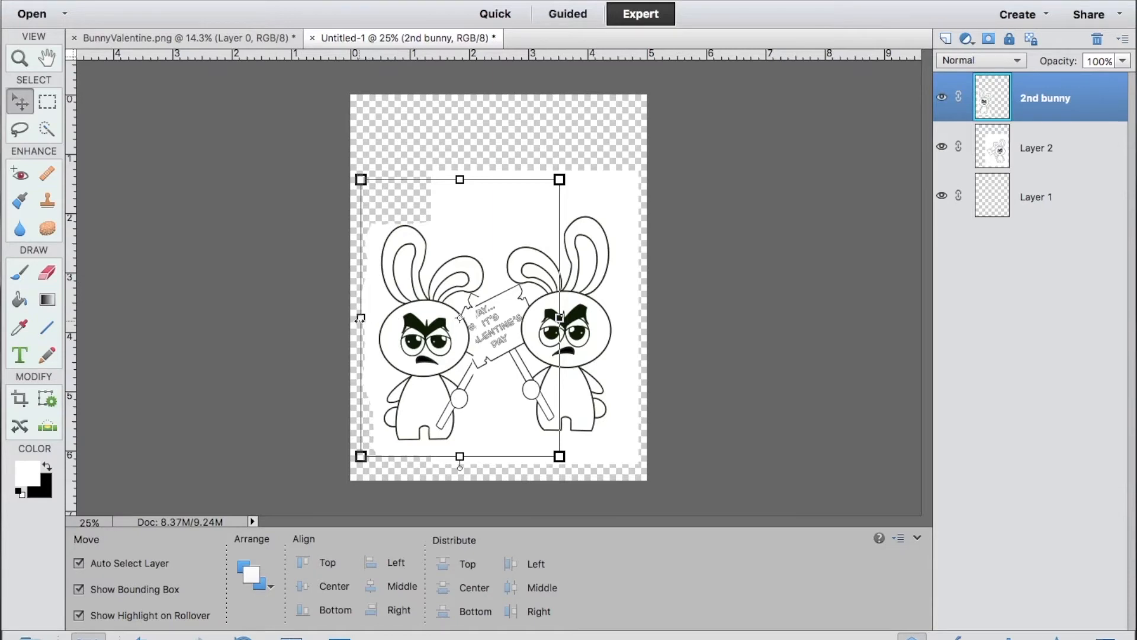
{"action": "left_click_drag", "start_coordinate": [360, 318], "coordinate": [369, 319]}
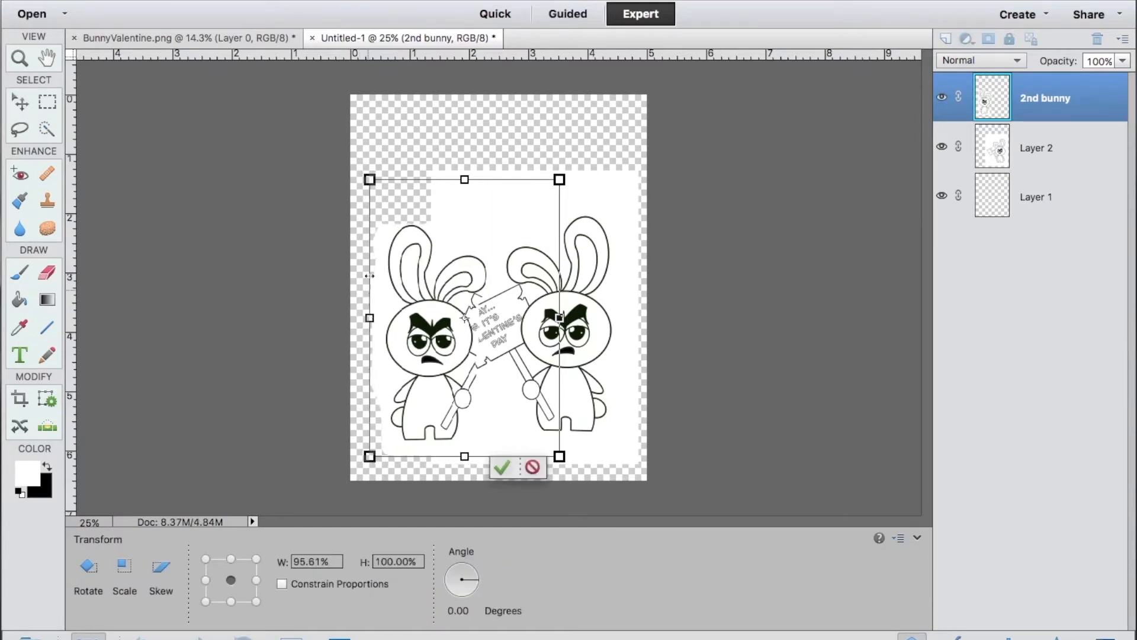
{"action": "left_click", "coordinate": [501, 468]}
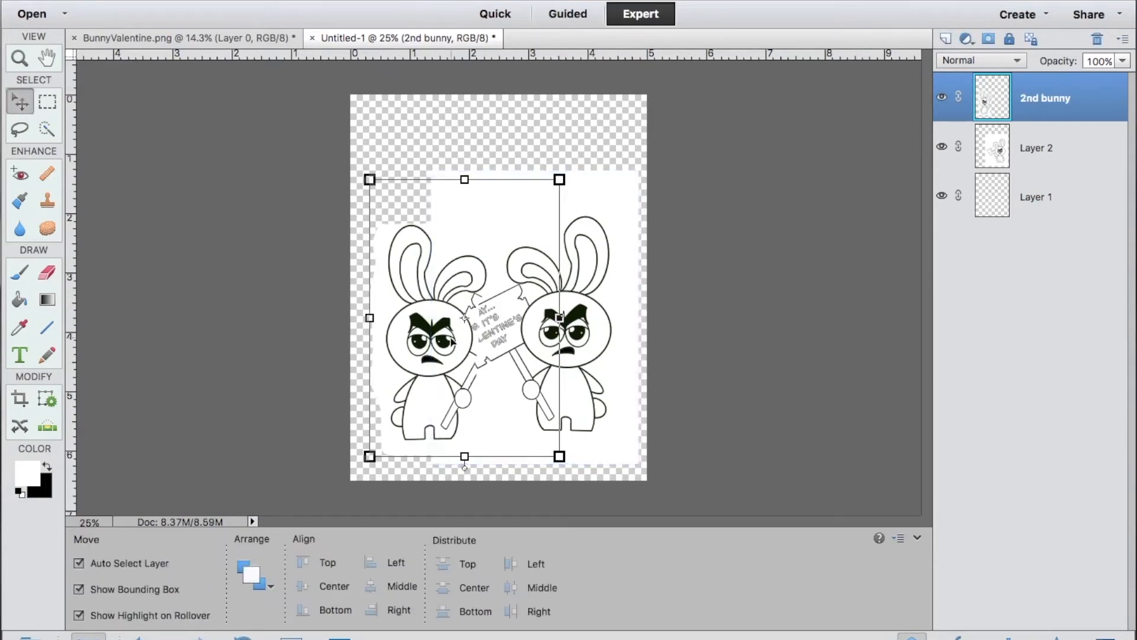
Hide Layer 2 and erase the leftover sign pieces beside the 2nd bunny's head with a 36 px eraser.
{"action": "left_click", "coordinate": [681, 249]}
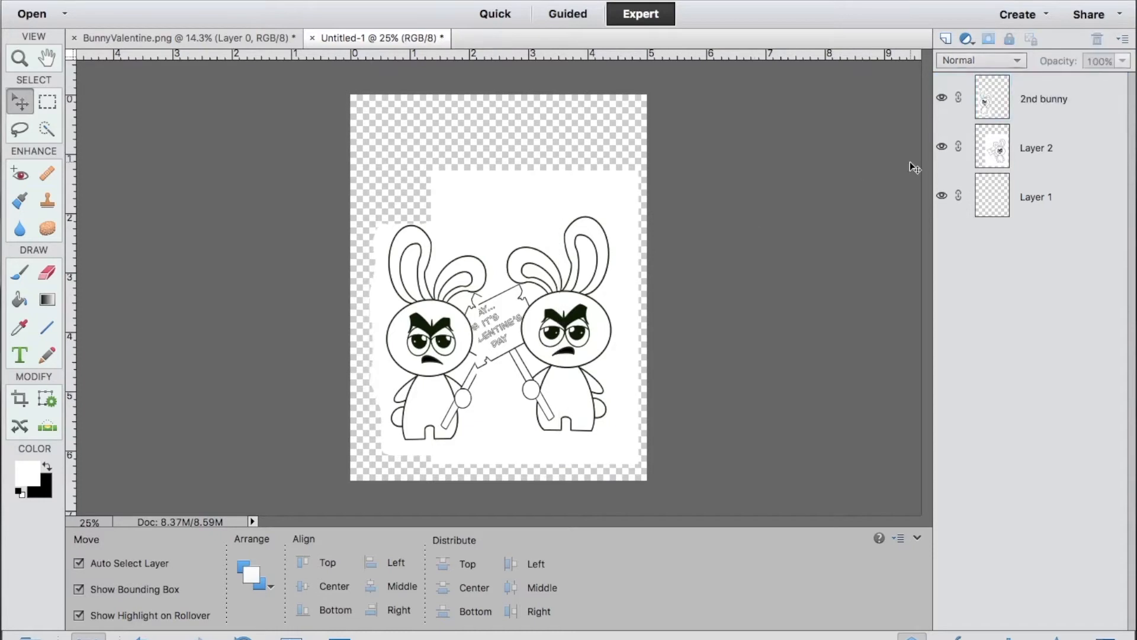
{"action": "left_click", "coordinate": [942, 147]}
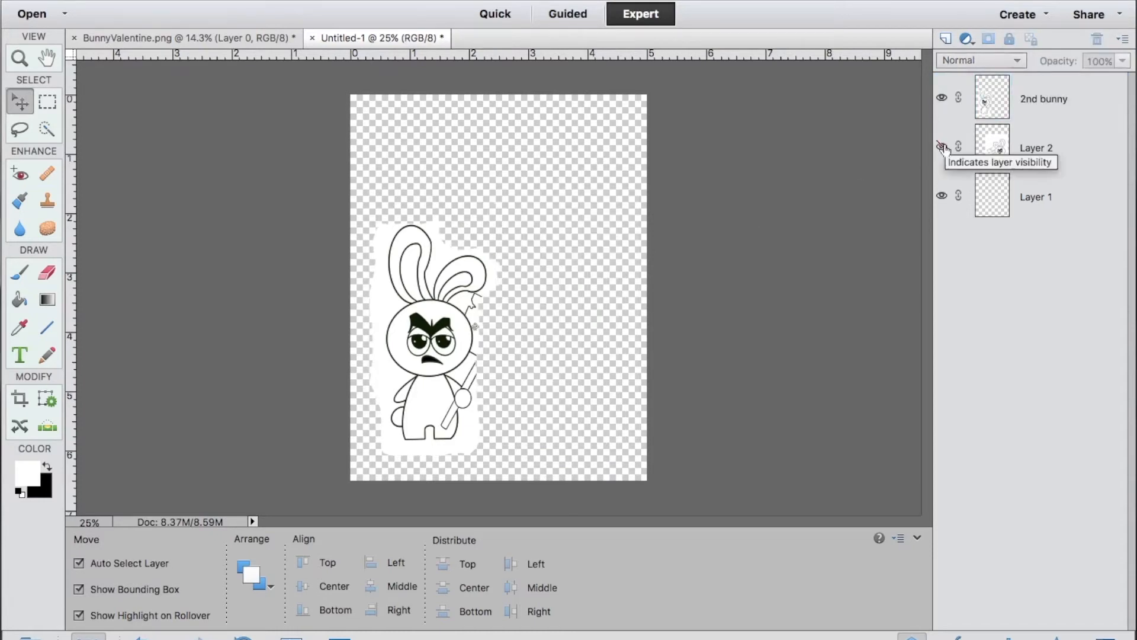
{"action": "scroll", "coordinate": [536, 318], "scroll_direction": "up", "scroll_amount": 10}
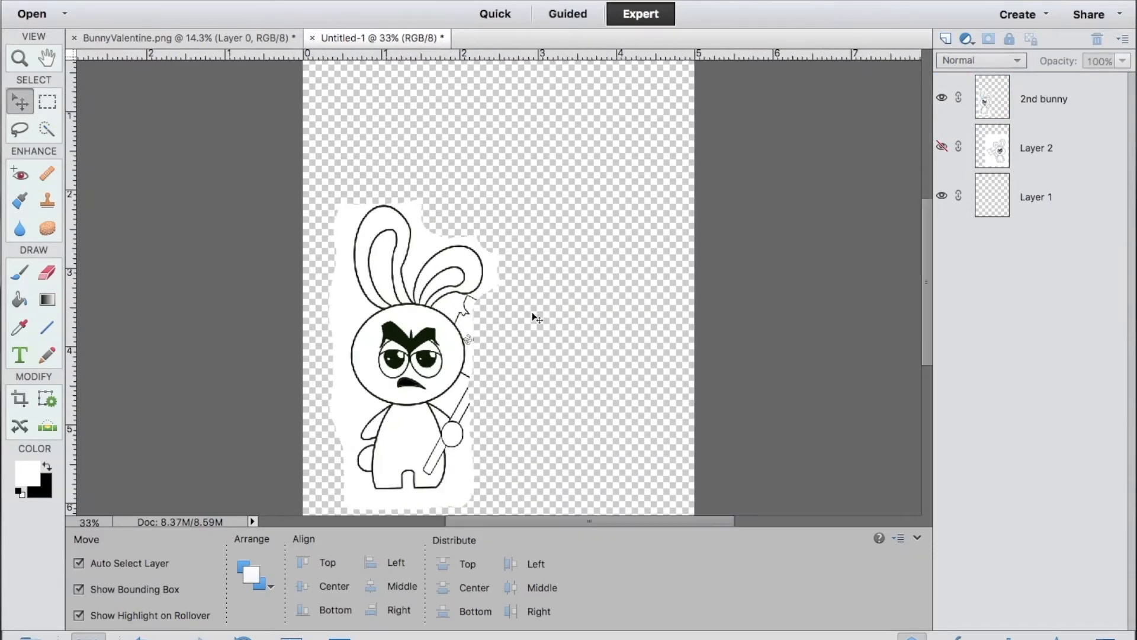
{"action": "scroll", "coordinate": [536, 318], "scroll_direction": "up", "scroll_amount": 2}
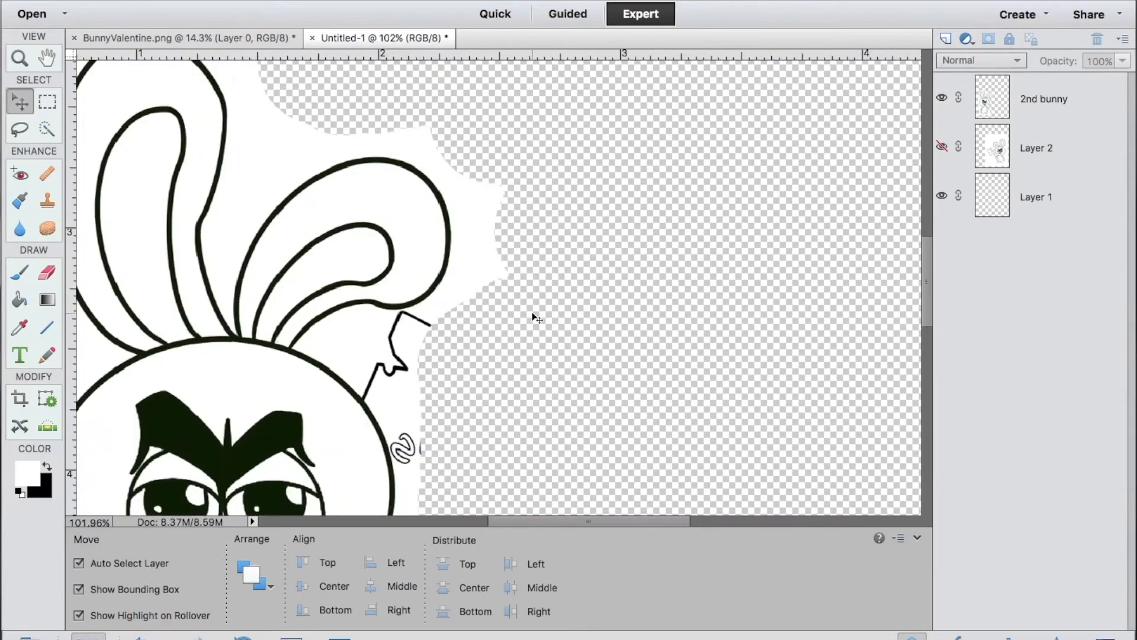
{"action": "scroll", "coordinate": [536, 319], "scroll_direction": "down", "scroll_amount": 3}
{"action": "scroll", "coordinate": [536, 318], "scroll_direction": "left", "scroll_amount": 1}
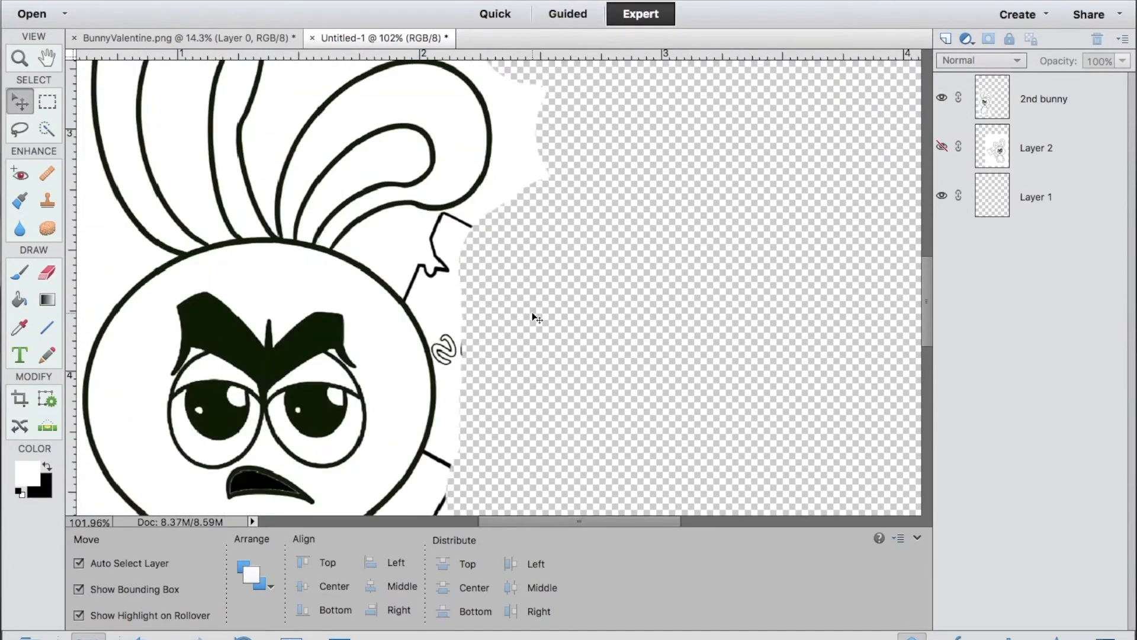
{"action": "left_click", "coordinate": [48, 272]}
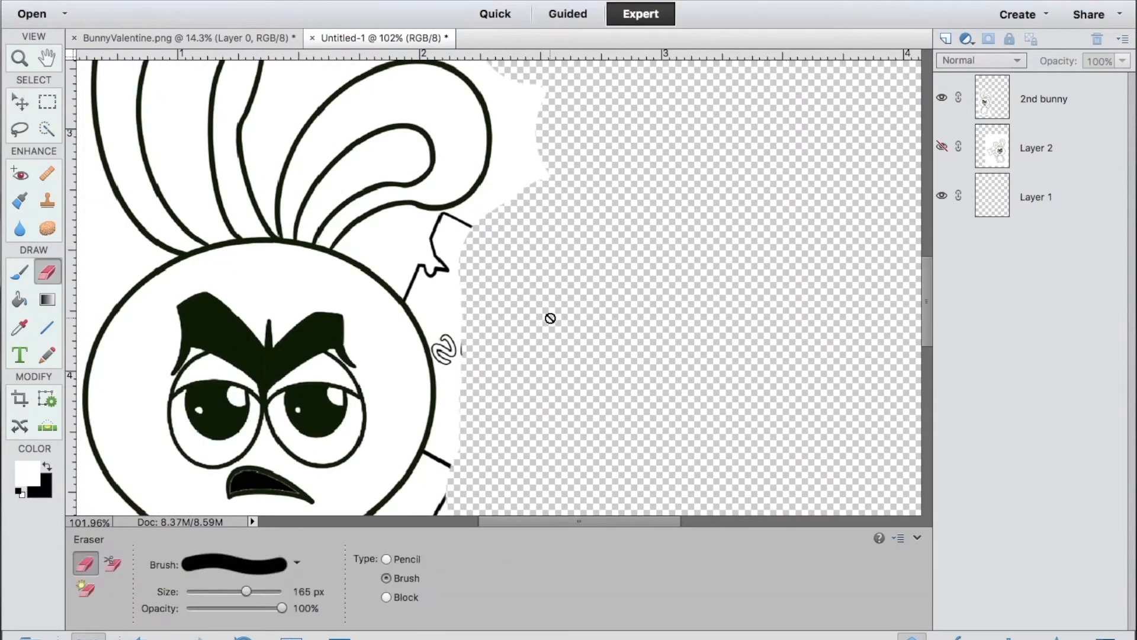
{"action": "left_click", "coordinate": [1030, 112]}
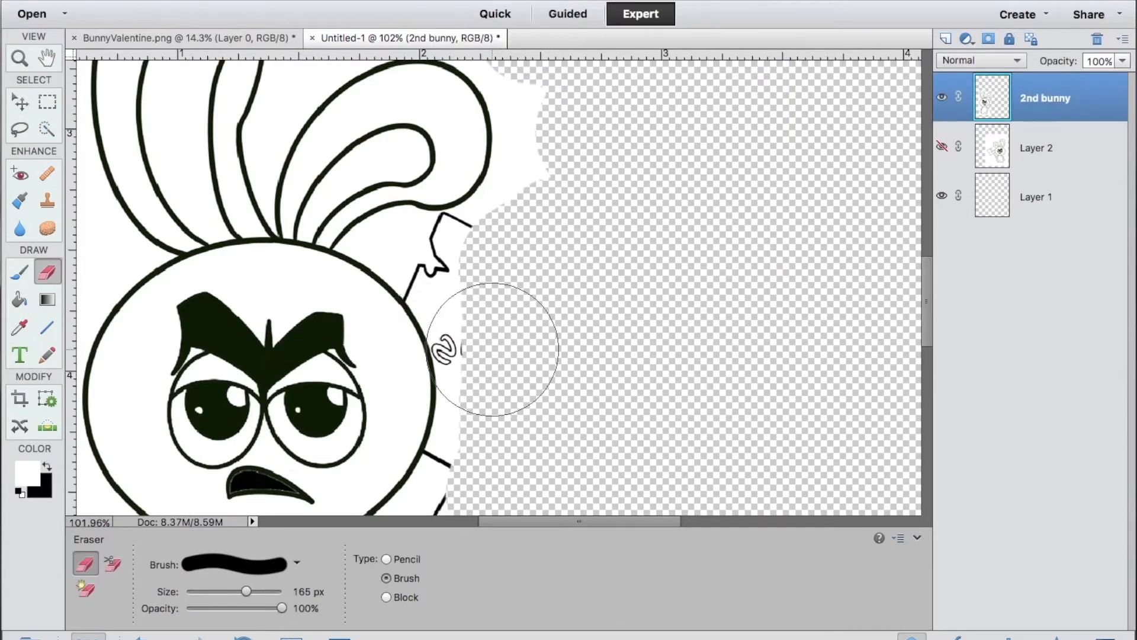
{"action": "left_click_drag", "start_coordinate": [245, 588], "coordinate": [214, 588]}
{"action": "mouse_move", "coordinate": [439, 300]}
{"action": "left_mouse_down"}
{"action": "mouse_move", "coordinate": [465, 344]}
{"action": "mouse_move", "coordinate": [455, 378]}
{"action": "mouse_move", "coordinate": [512, 83]}
{"action": "mouse_move", "coordinate": [420, 280]}
{"action": "mouse_move", "coordinate": [447, 354]}
{"action": "left_mouse_up"}
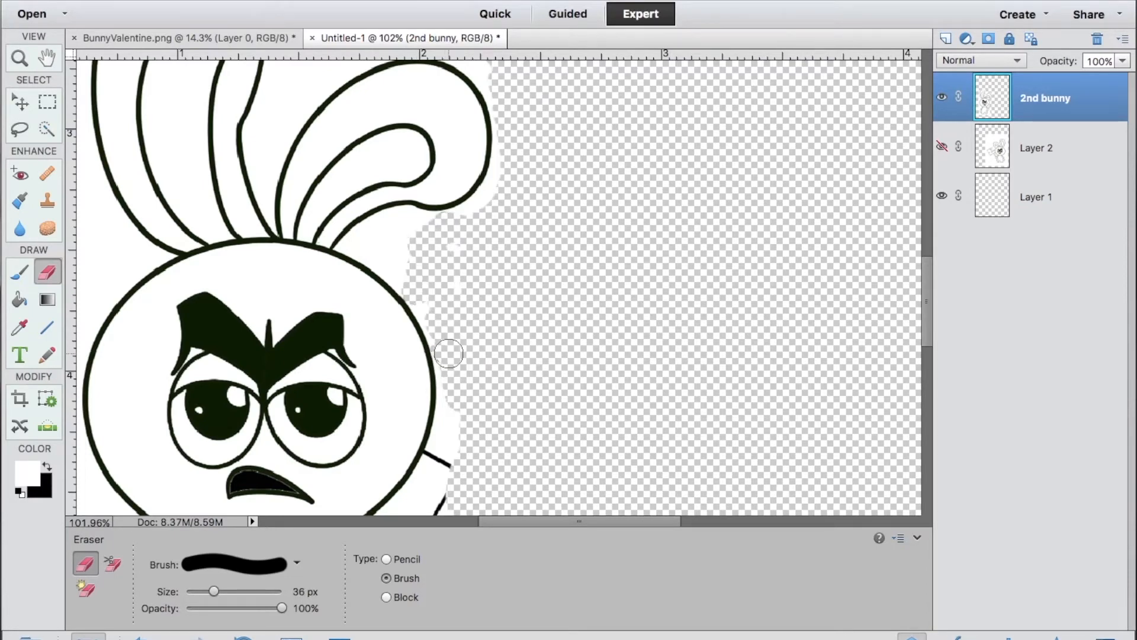
Erase the leftover signpost pieces around the 2nd bunny's paw and body.
{"action": "scroll", "coordinate": [448, 354], "scroll_direction": "down", "scroll_amount": 5}
{"action": "scroll", "coordinate": [428, 330], "scroll_direction": "down", "scroll_amount": 5}
{"action": "left_click_drag", "start_coordinate": [388, 249], "coordinate": [385, 295]}
{"action": "scroll", "coordinate": [385, 294], "scroll_direction": "up", "scroll_amount": 5}
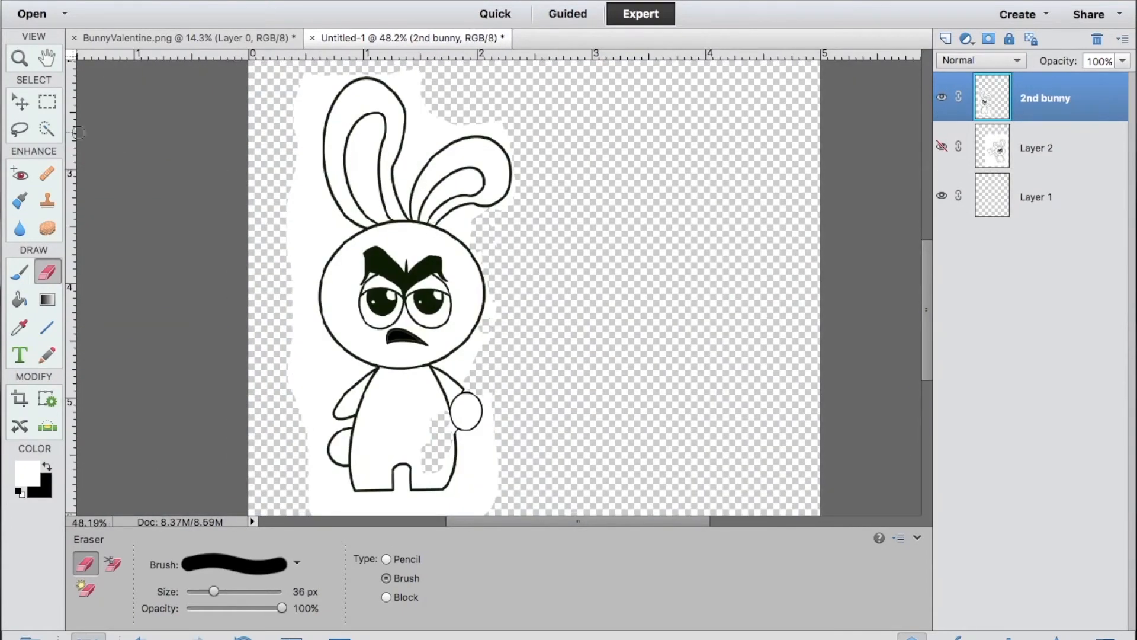
Quick-select and delete the white between the 2nd bunny's ears, around the drooping ear and beside the head.
{"action": "left_click", "coordinate": [47, 128]}
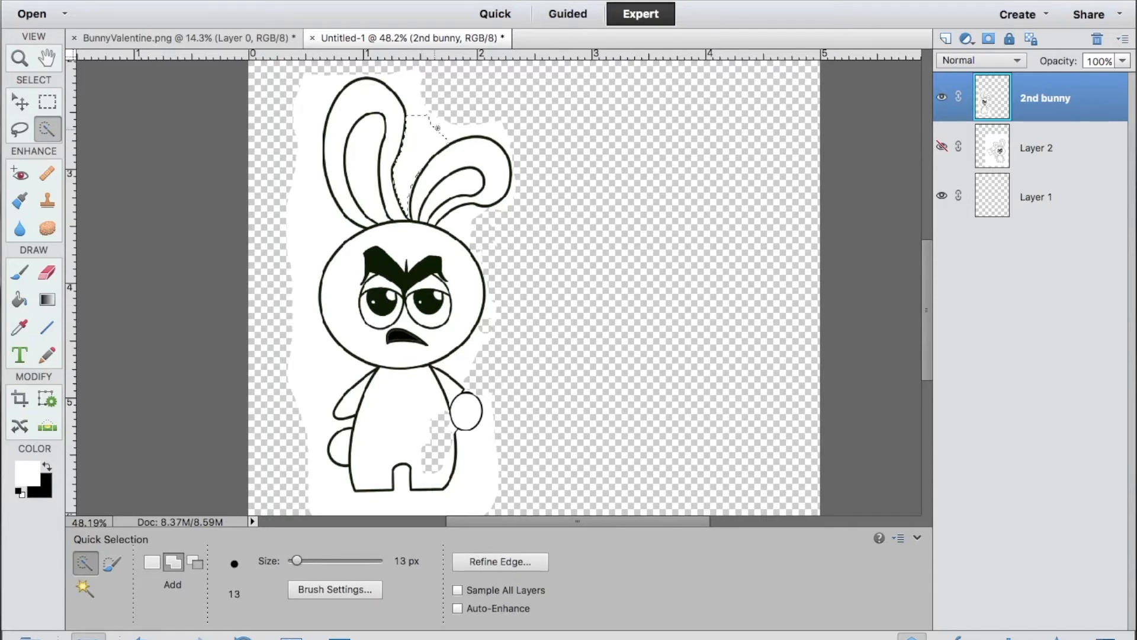
{"action": "mouse_move", "coordinate": [437, 128]}
{"action": "left_mouse_down"}
{"action": "mouse_move", "coordinate": [509, 126]}
{"action": "mouse_move", "coordinate": [517, 153]}
{"action": "left_mouse_up"}
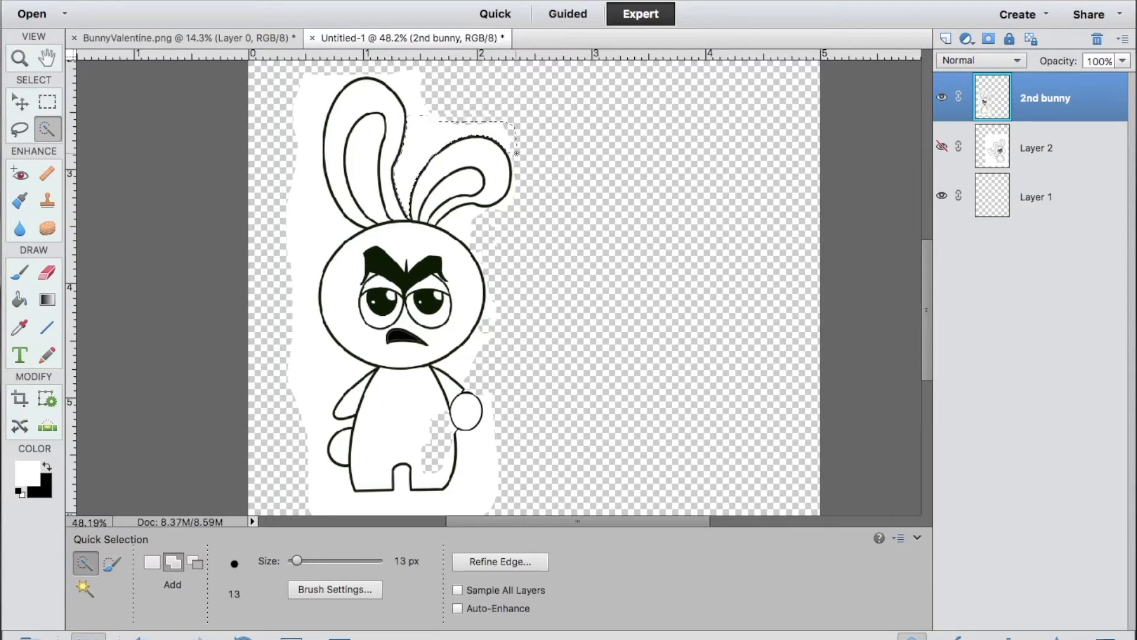
{"action": "key", "text": "Delete"}
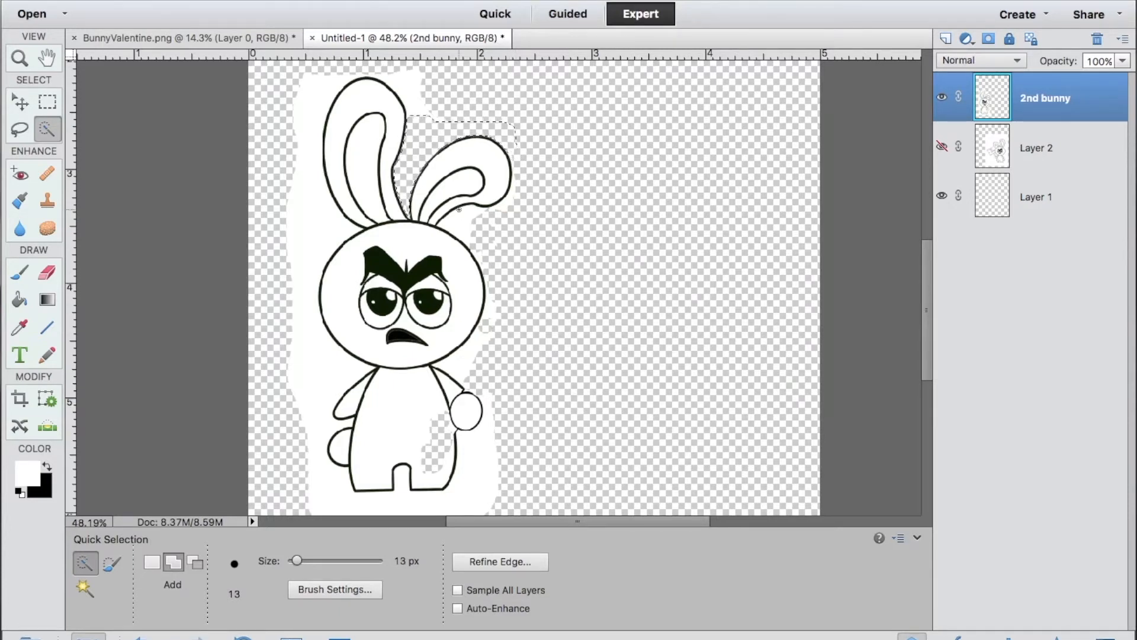
{"action": "mouse_move", "coordinate": [468, 234]}
{"action": "left_mouse_down"}
{"action": "mouse_move", "coordinate": [495, 275]}
{"action": "mouse_move", "coordinate": [483, 350]}
{"action": "left_mouse_up"}
{"action": "key", "text": "Delete"}
Delete the white beside the 2nd bunny's paw and body, clear the selection, and show Layer 2.
{"action": "left_click_drag", "start_coordinate": [490, 397], "coordinate": [490, 501]}
{"action": "key", "text": "Delete"}
{"action": "key", "text": "Delete"}
{"action": "key", "text": "super+d"}
{"action": "scroll", "coordinate": [578, 375], "scroll_direction": "down", "scroll_amount": 2}
{"action": "left_click", "coordinate": [942, 147]}
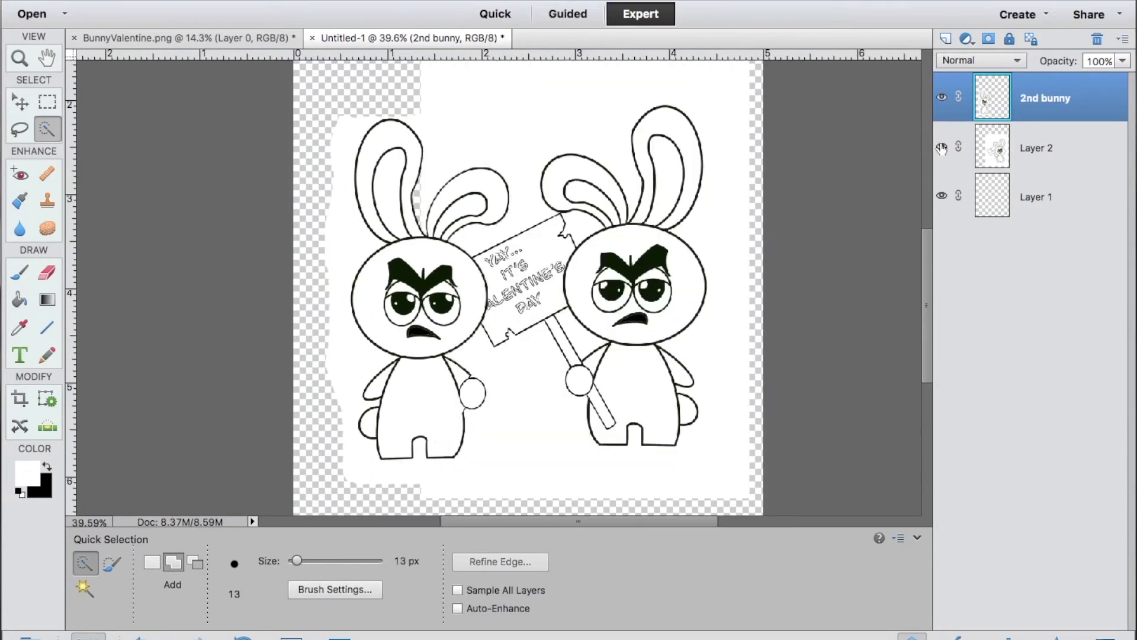
Lasso the 2nd bunny's eyes, brows and mouth and cut them onto a new layer.
{"action": "left_click", "coordinate": [20, 130]}
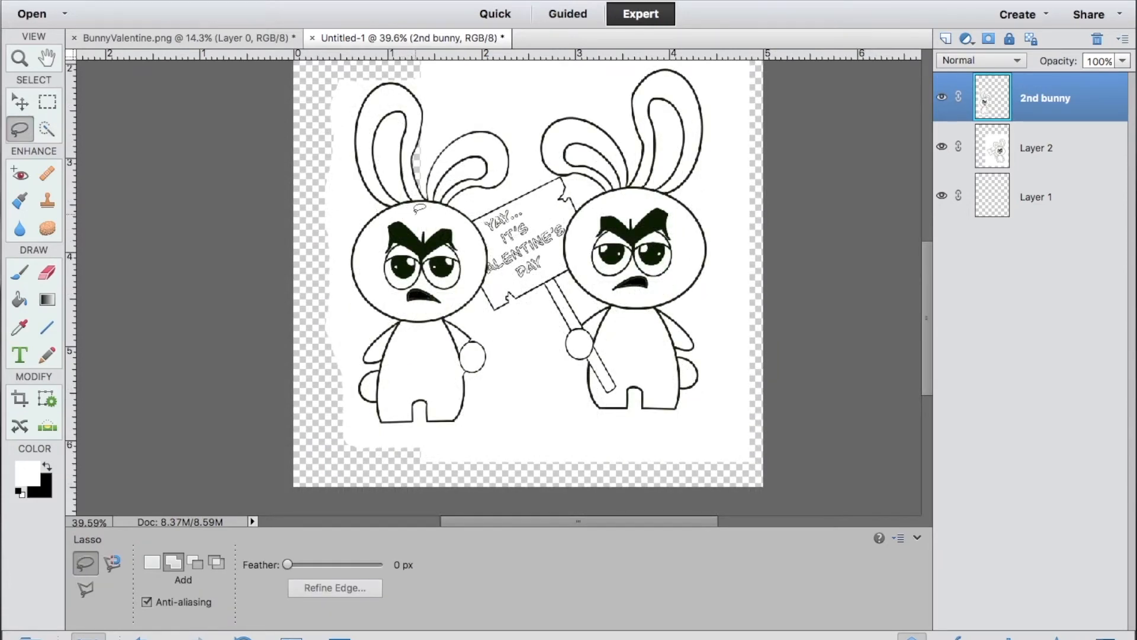
{"action": "mouse_move", "coordinate": [416, 214]}
{"action": "left_mouse_down"}
{"action": "mouse_move", "coordinate": [392, 215]}
{"action": "mouse_move", "coordinate": [378, 279]}
{"action": "mouse_move", "coordinate": [414, 306]}
{"action": "mouse_move", "coordinate": [445, 307]}
{"action": "mouse_move", "coordinate": [477, 264]}
{"action": "mouse_move", "coordinate": [471, 233]}
{"action": "mouse_move", "coordinate": [459, 212]}
{"action": "mouse_move", "coordinate": [419, 208]}
{"action": "left_mouse_up"}
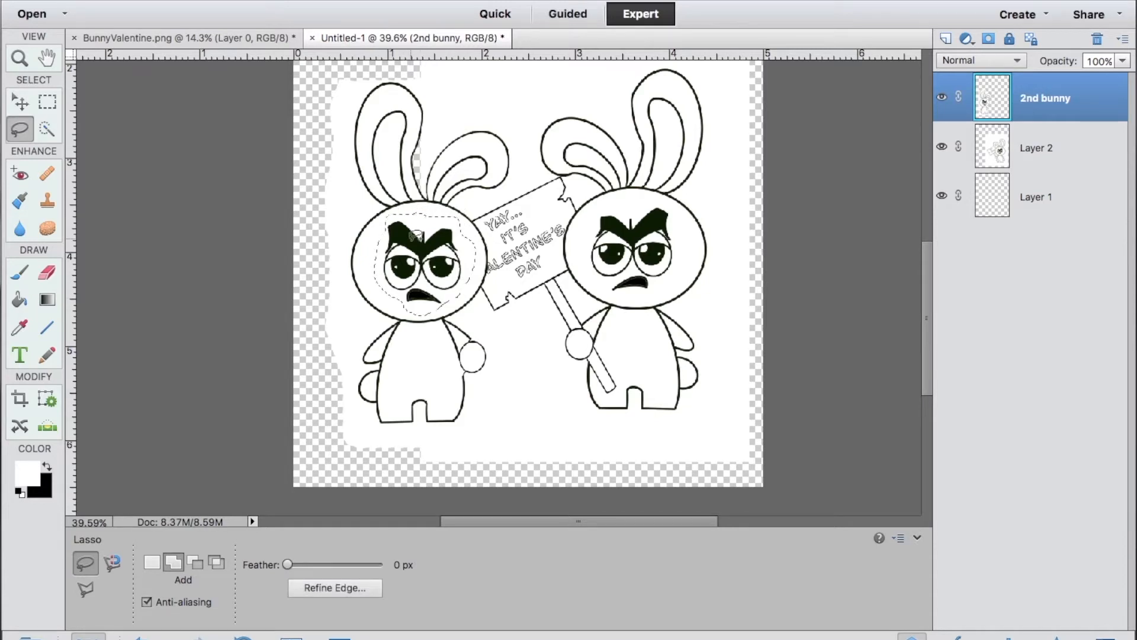
{"action": "right_click", "coordinate": [413, 238]}
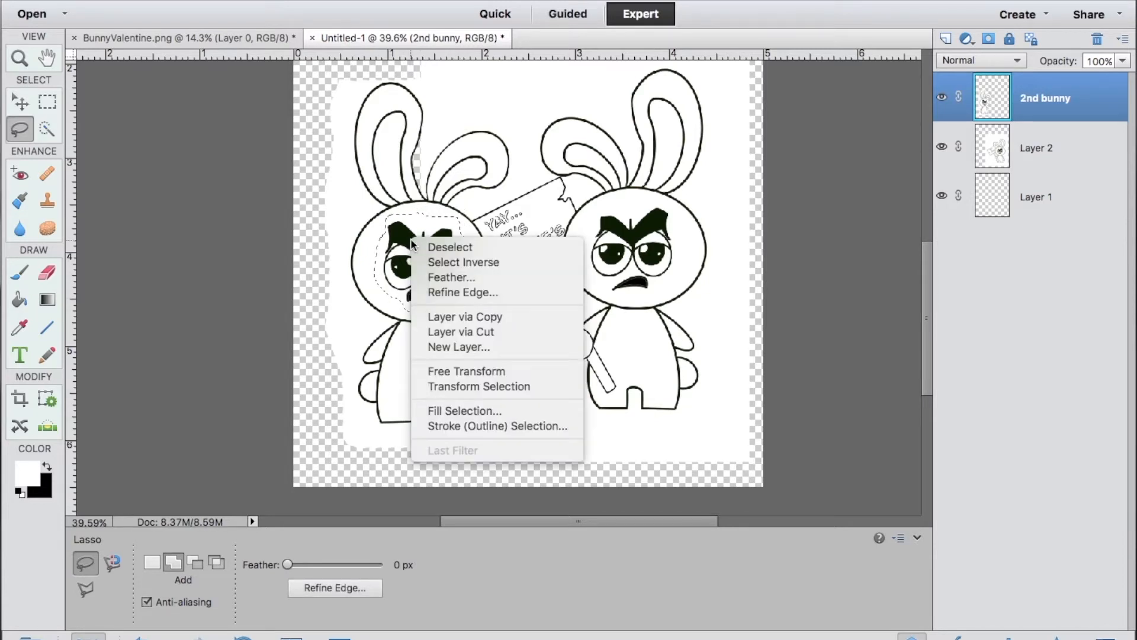
{"action": "left_click", "coordinate": [456, 331]}
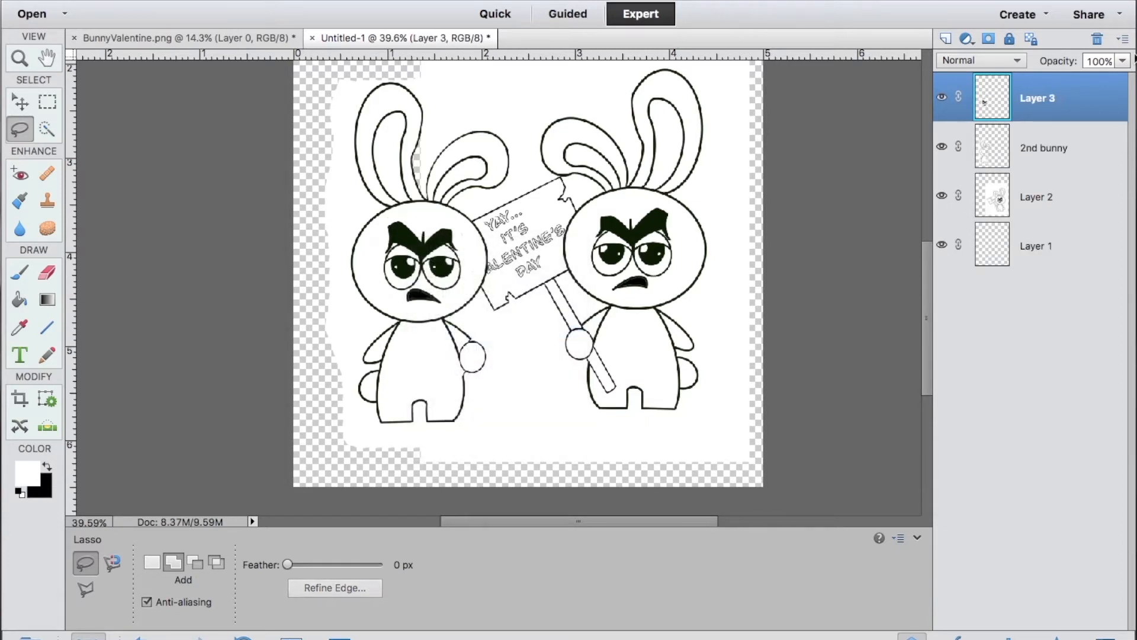
Name the cut-out face layer "side eyes" and flip it horizontally.
{"action": "right_click", "coordinate": [1052, 104]}
{"action": "left_click", "coordinate": [1007, 105]}
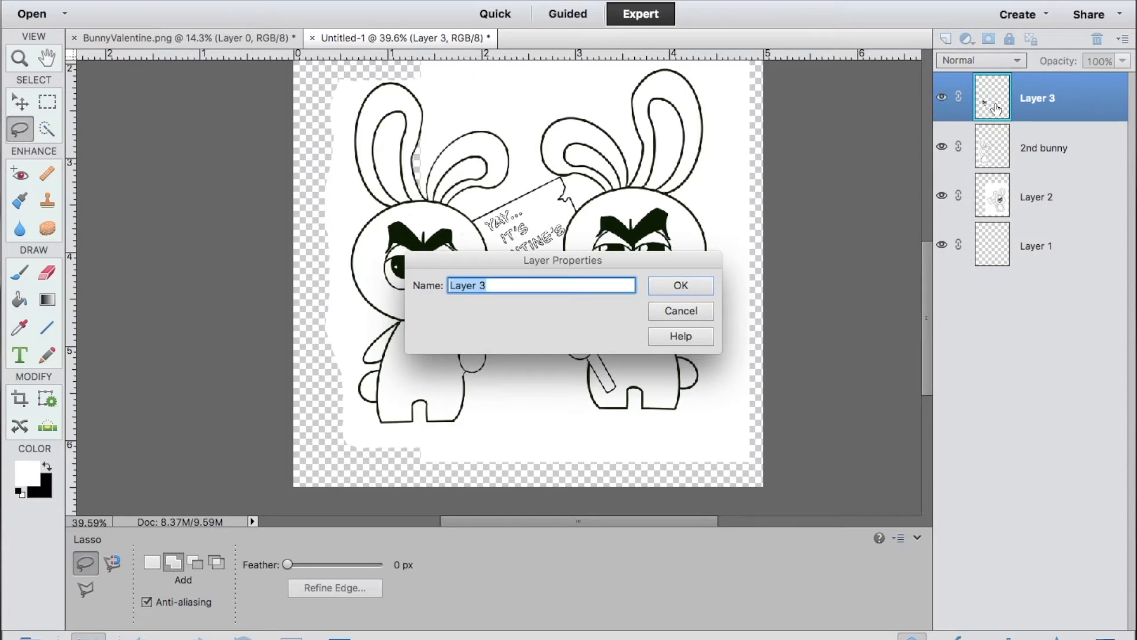
{"action": "type", "text": "side eyes"}
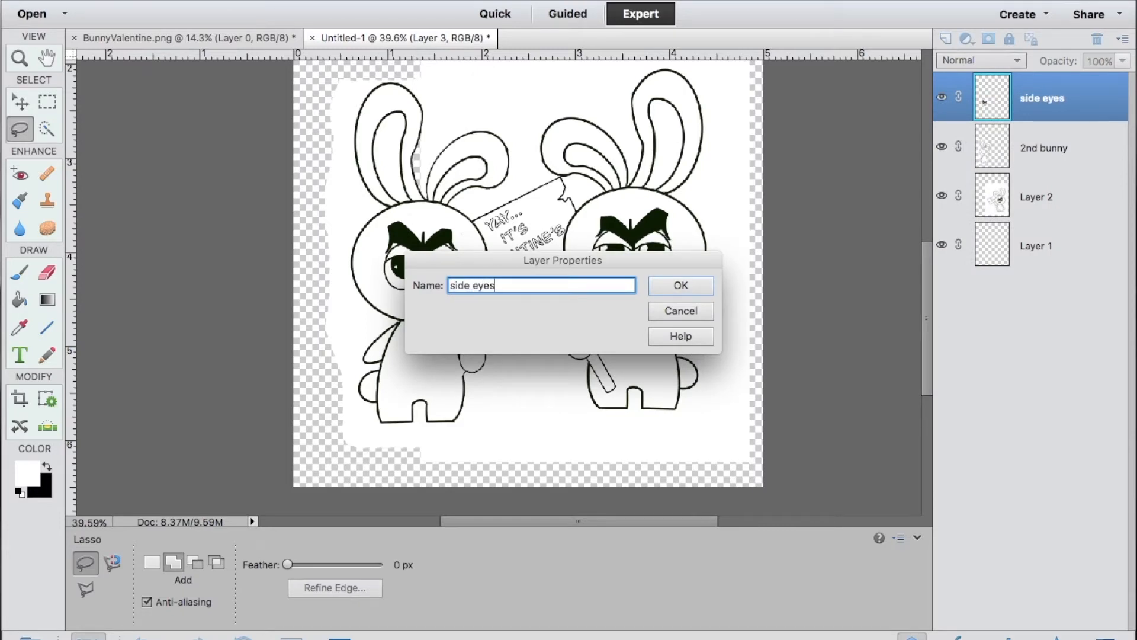
{"action": "key", "text": "Return"}
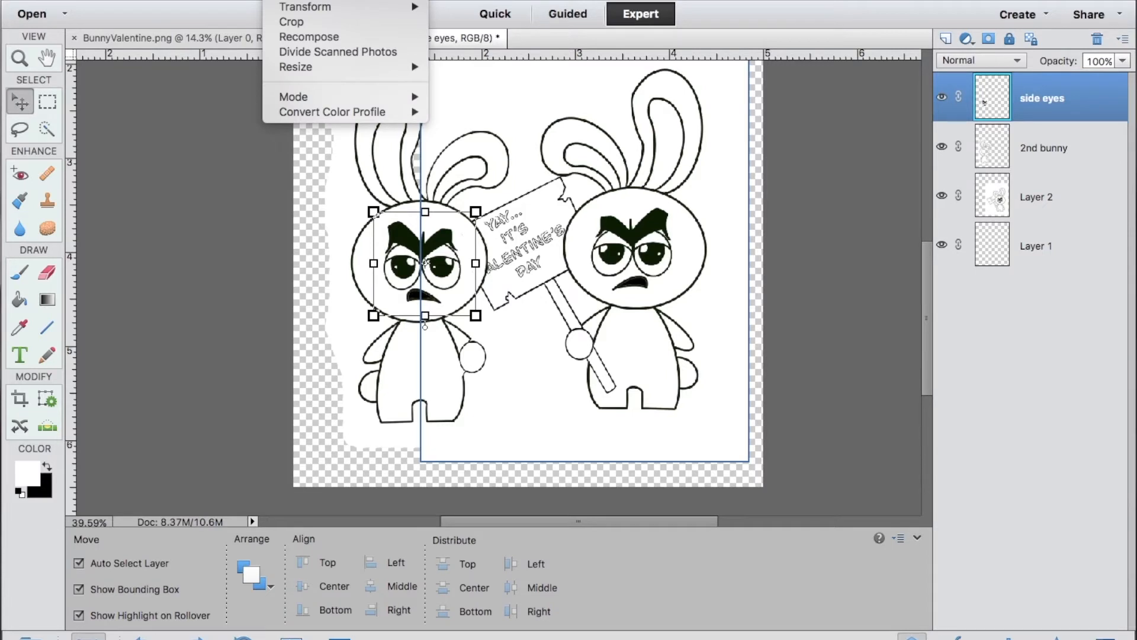
{"action": "mouse_move", "coordinate": [308, 5]}
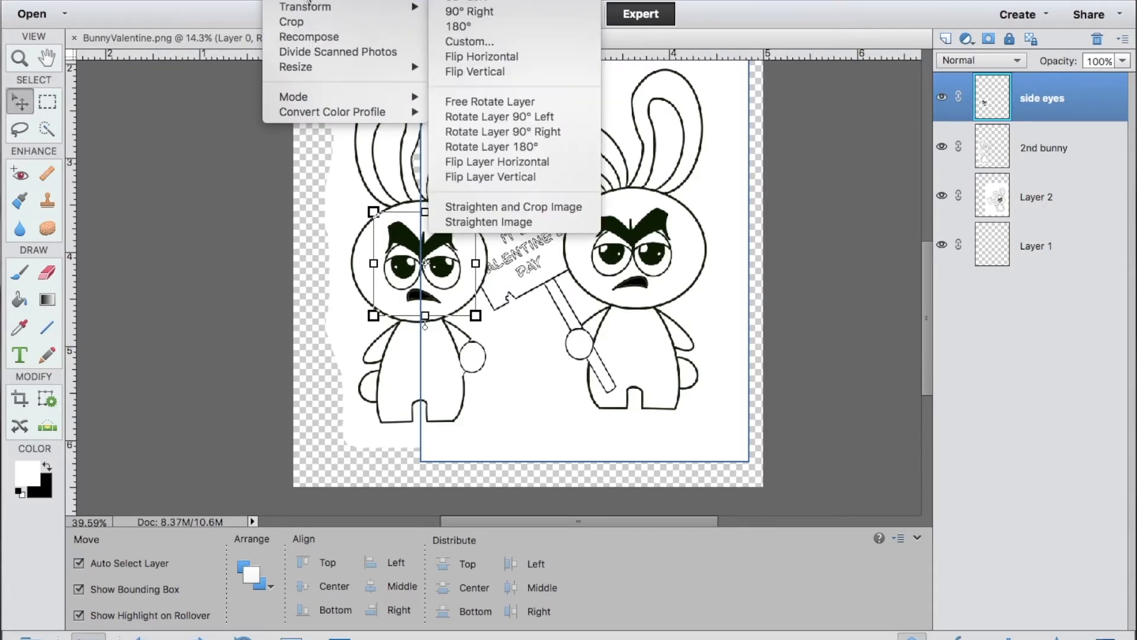
{"action": "left_click", "coordinate": [507, 166]}
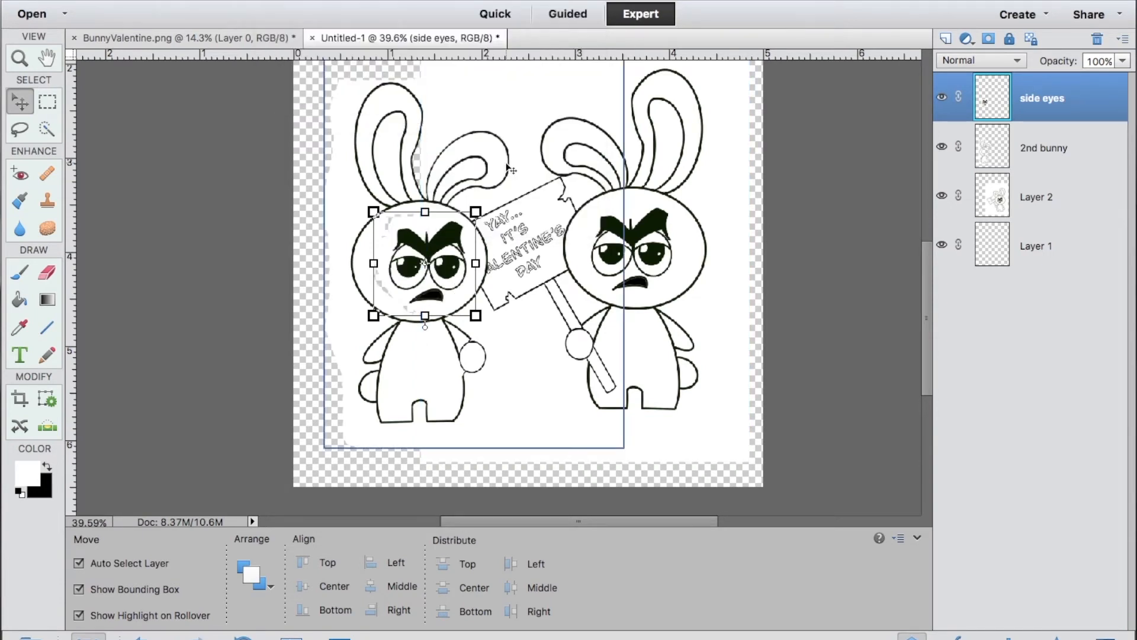
Shift the flipped side eyes face slightly left within the 2nd bunny's head.
{"action": "left_click", "coordinate": [515, 362]}
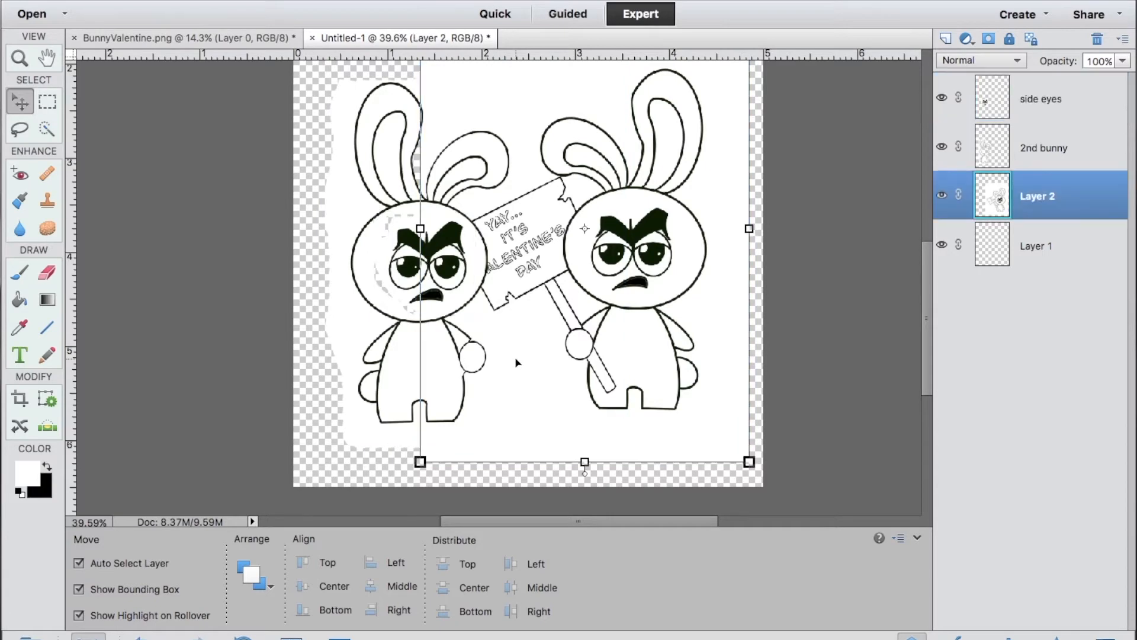
{"action": "left_click", "coordinate": [434, 280]}
{"action": "scroll", "coordinate": [435, 281], "scroll_direction": "up", "scroll_amount": 2}
{"action": "left_click_drag", "start_coordinate": [624, 354], "coordinate": [621, 355]}
{"action": "scroll", "coordinate": [675, 224], "scroll_direction": "up", "scroll_amount": 2}
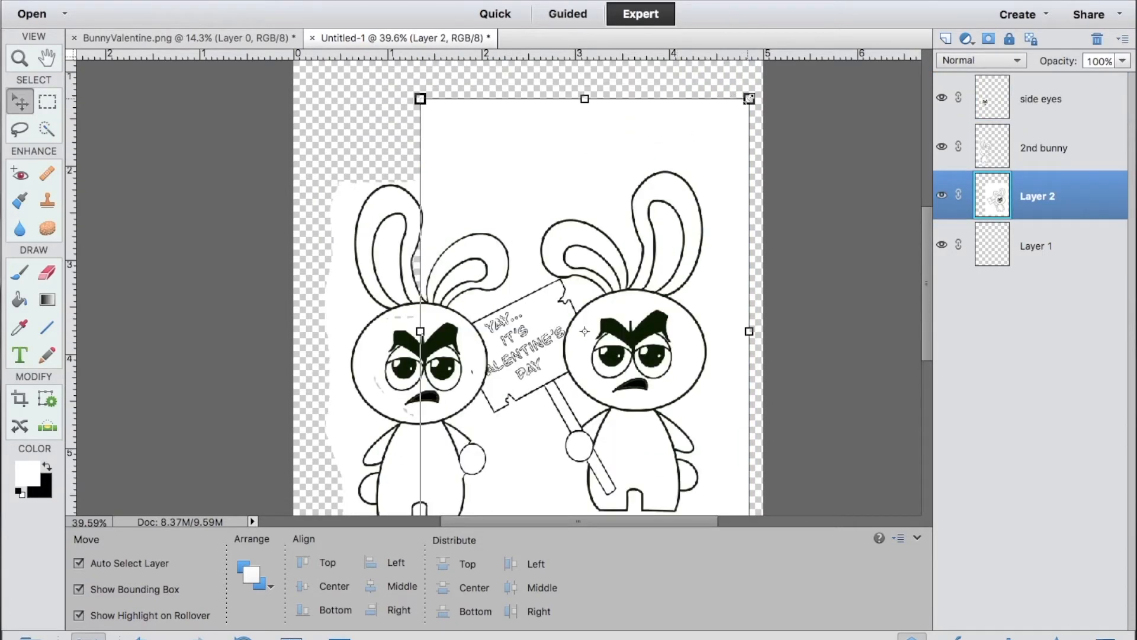
Enlarge Layer 2 proportionally to 102.19% and apply the transformation.
{"action": "left_click_drag", "start_coordinate": [749, 99], "coordinate": [756, 88]}
{"action": "left_click", "coordinate": [699, 504]}
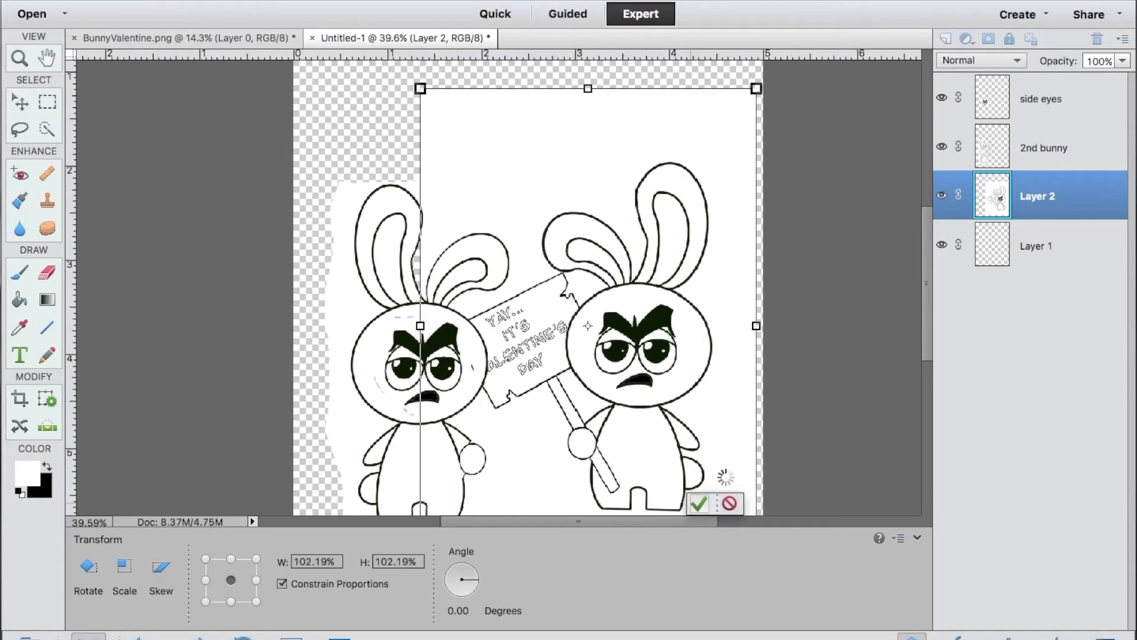
{"action": "scroll", "coordinate": [825, 381], "scroll_direction": "down", "scroll_amount": 2}
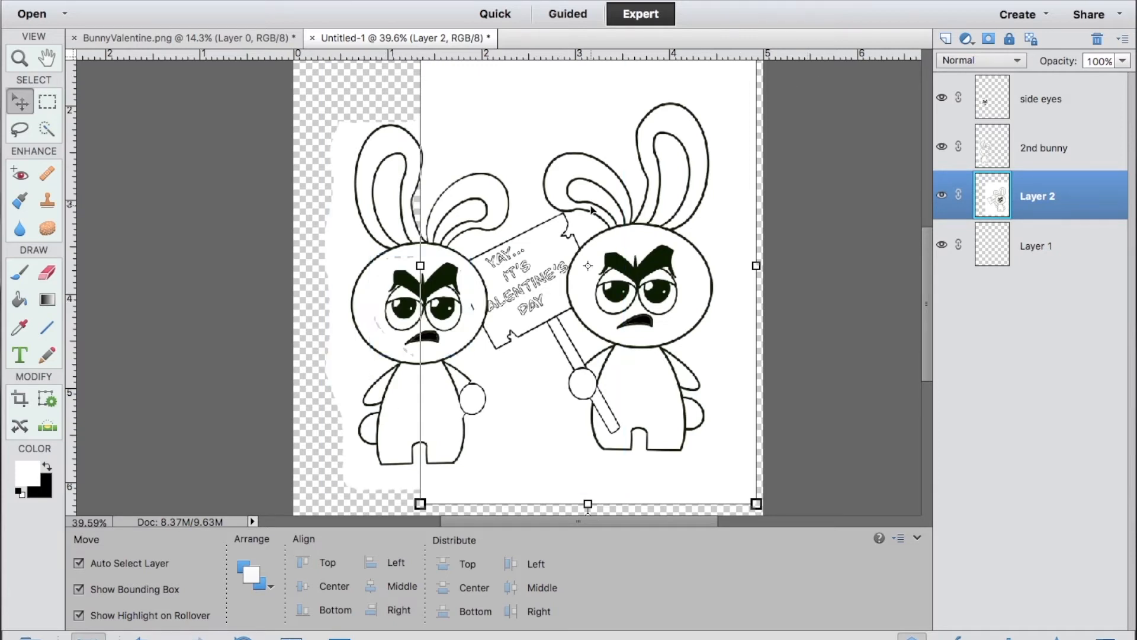
Nudge the 2nd bunny layer left so its head clears the lettering on the sign.
{"action": "left_click", "coordinate": [395, 402]}
{"action": "key", "text": "Left"}
{"action": "key", "text": "Left"}
{"action": "key", "text": "Left"}
{"action": "key", "text": "Left"}
{"action": "key", "text": "Left"}
{"action": "key", "text": "Left"}
{"action": "key", "text": "Left"}
{"action": "key", "text": "Left"}
{"action": "key", "text": "Left"}
{"action": "key", "text": "Left"}
{"action": "key", "text": "Left"}
{"action": "key", "text": "Left"}
{"action": "key", "text": "Left"}
{"action": "key", "text": "Left"}
{"action": "key", "text": "Left"}
{"action": "key", "text": "Left"}
{"action": "key", "text": "Left"}
{"action": "key", "text": "Left"}
{"action": "key", "text": "Left"}
{"action": "key", "text": "Left"}
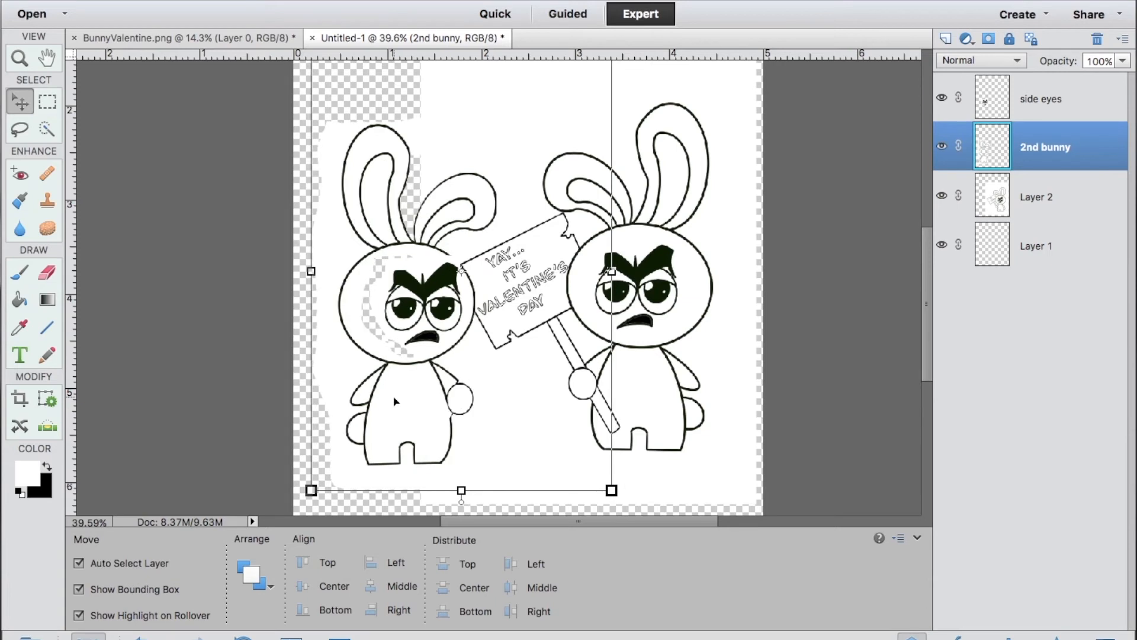
Hide 2nd bunny and Layer 2, then quick-select and delete the white surrounding the side eyes face.
{"action": "left_click", "coordinate": [459, 356]}
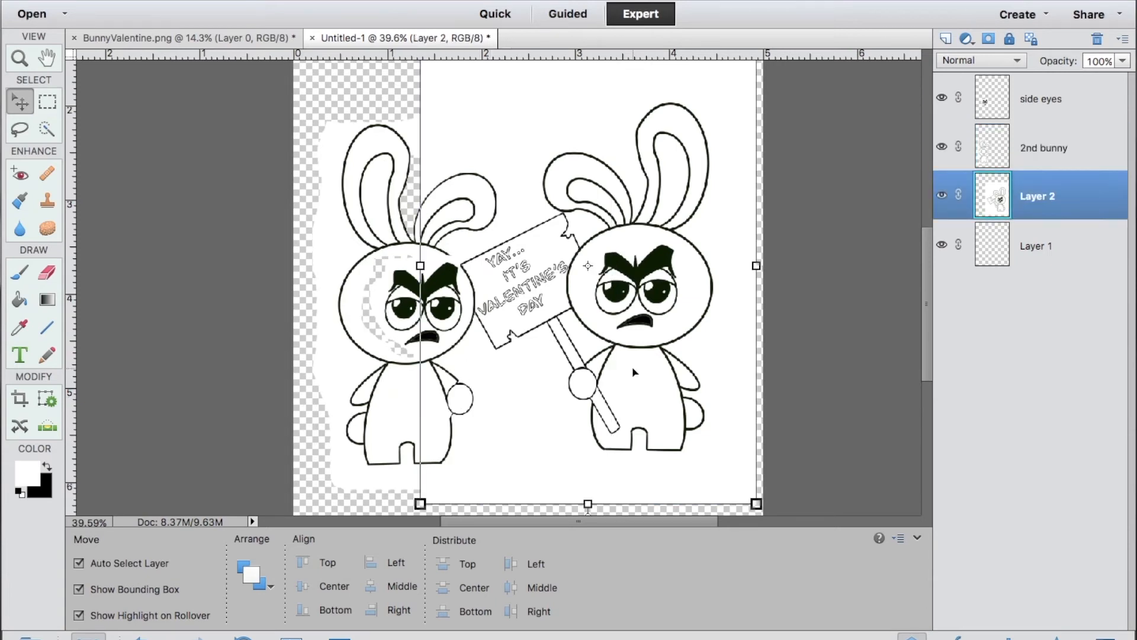
{"action": "left_click", "coordinate": [453, 327]}
{"action": "left_click", "coordinate": [942, 146]}
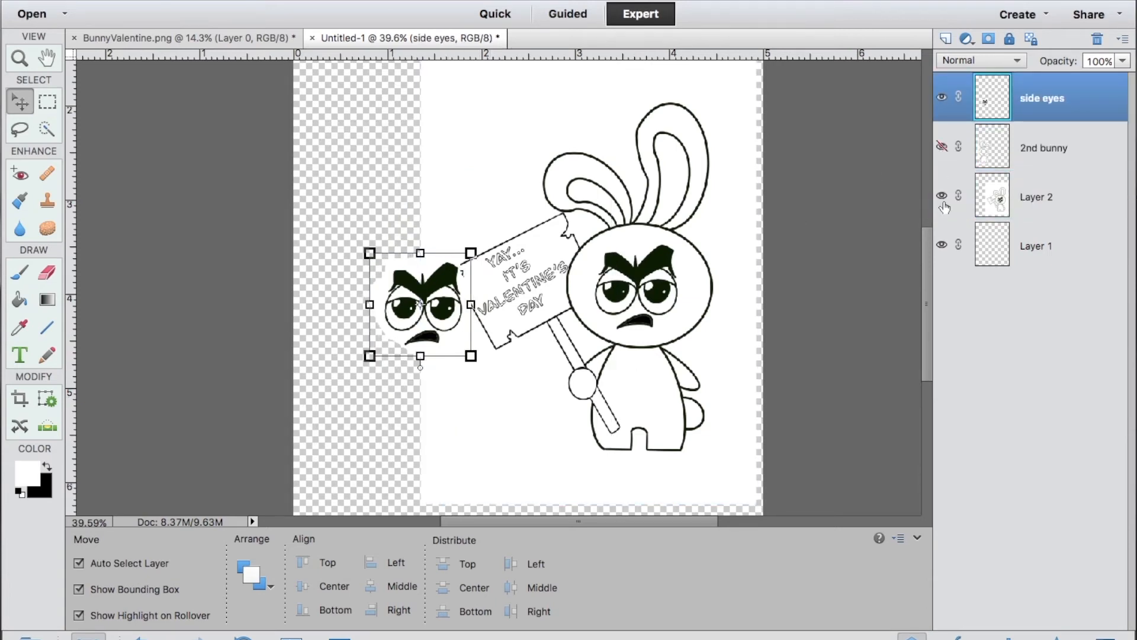
{"action": "left_click", "coordinate": [942, 196]}
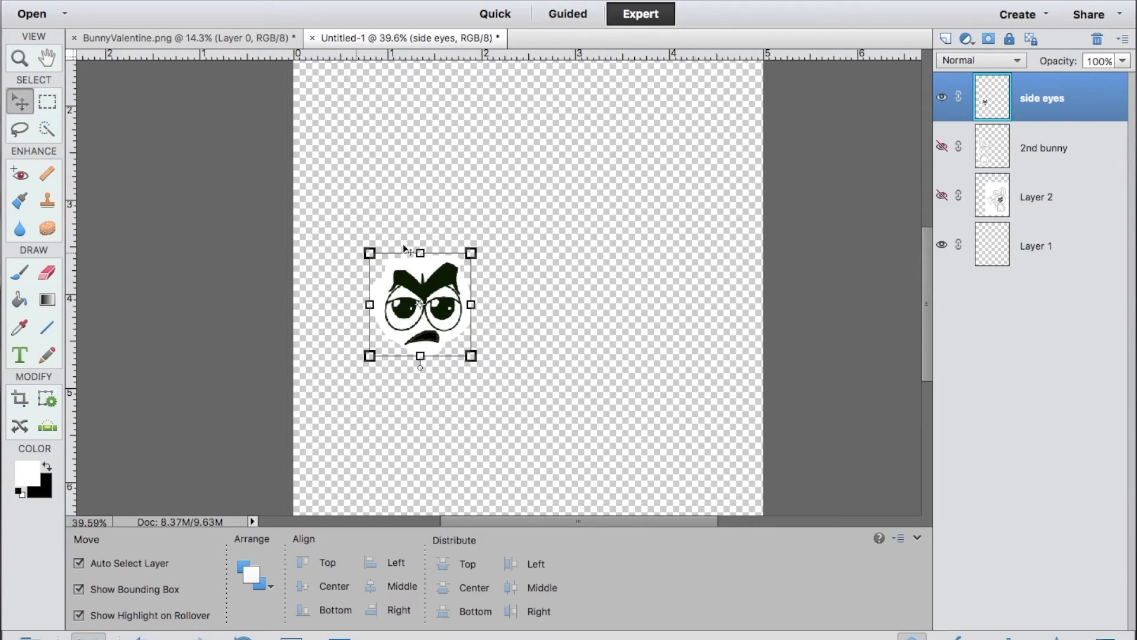
{"action": "scroll", "coordinate": [485, 229], "scroll_direction": "up", "scroll_amount": 5}
{"action": "left_click", "coordinate": [48, 129]}
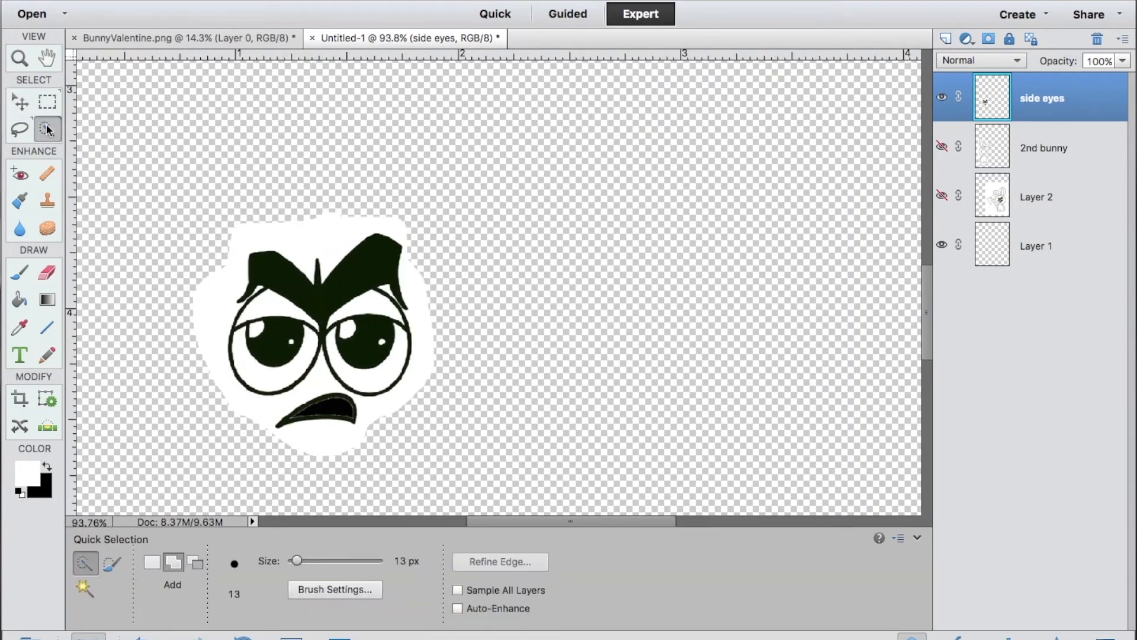
{"action": "mouse_move", "coordinate": [386, 219]}
{"action": "left_mouse_down"}
{"action": "mouse_move", "coordinate": [430, 336]}
{"action": "mouse_move", "coordinate": [399, 447]}
{"action": "mouse_move", "coordinate": [270, 218]}
{"action": "mouse_move", "coordinate": [219, 232]}
{"action": "mouse_move", "coordinate": [183, 326]}
{"action": "mouse_move", "coordinate": [205, 338]}
{"action": "mouse_move", "coordinate": [201, 321]}
{"action": "mouse_move", "coordinate": [227, 401]}
{"action": "mouse_move", "coordinate": [362, 443]}
{"action": "left_mouse_up"}
{"action": "key", "text": "Delete"}
{"action": "key", "text": "super+d"}
{"action": "left_click", "coordinate": [45, 277]}
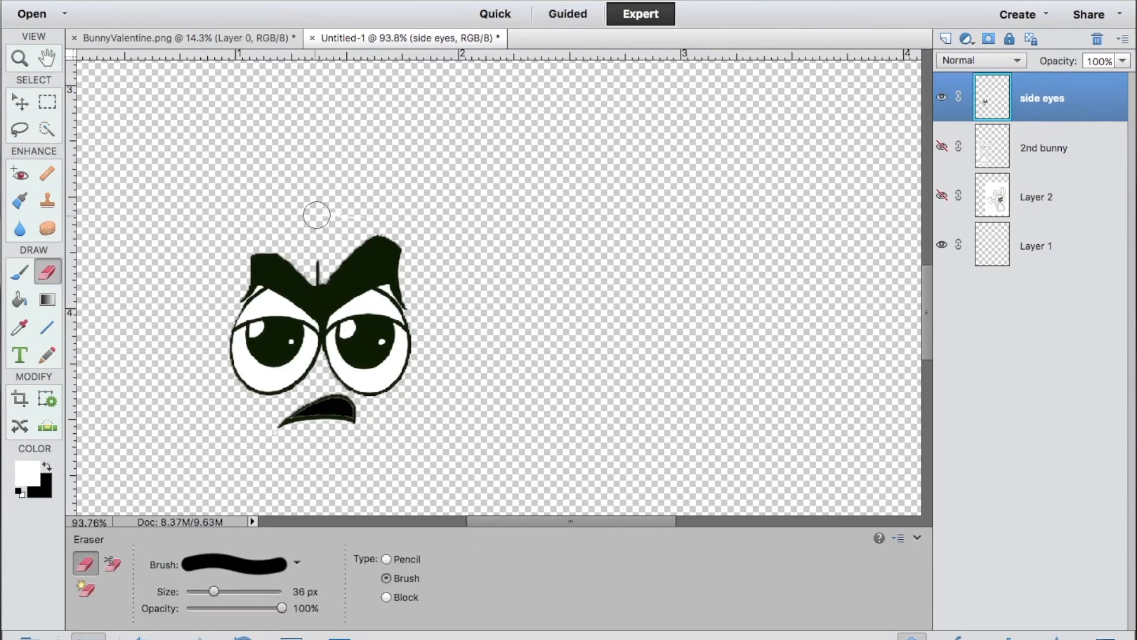
Show 2nd bunny and Layer 2 again, and move Layer 2 down slightly beside the 2nd bunny.
{"action": "left_click", "coordinate": [943, 147]}
{"action": "scroll", "coordinate": [675, 277], "scroll_direction": "down", "scroll_amount": 5}
{"action": "left_click", "coordinate": [942, 196]}
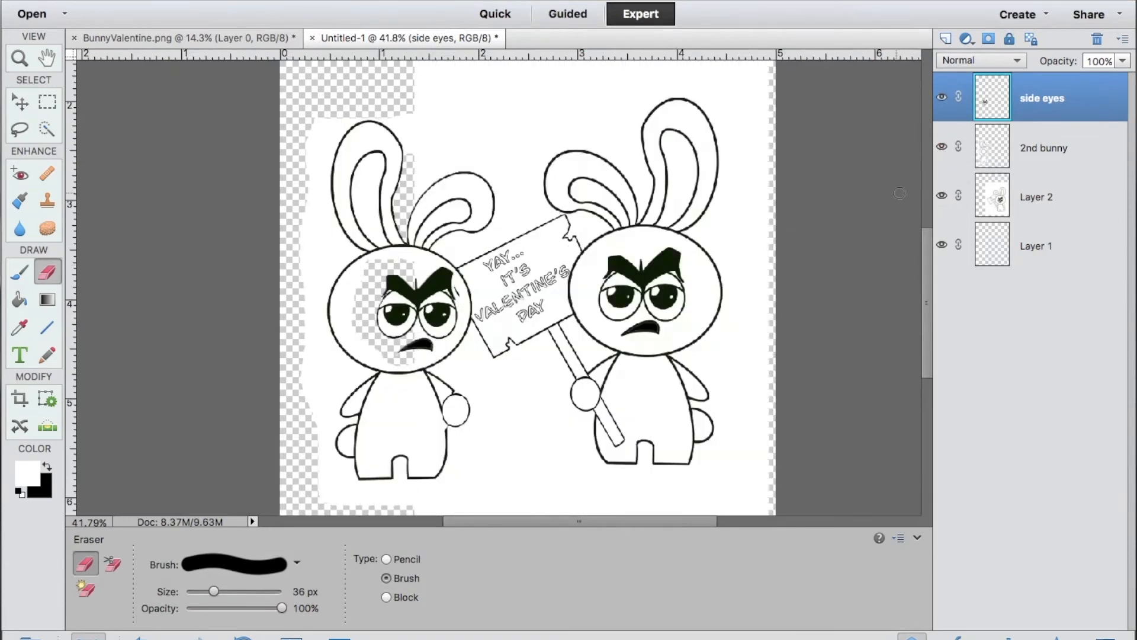
{"action": "left_click", "coordinate": [1036, 196]}
{"action": "key", "text": "v"}
{"action": "left_click_drag", "start_coordinate": [642, 395], "coordinate": [638, 421]}
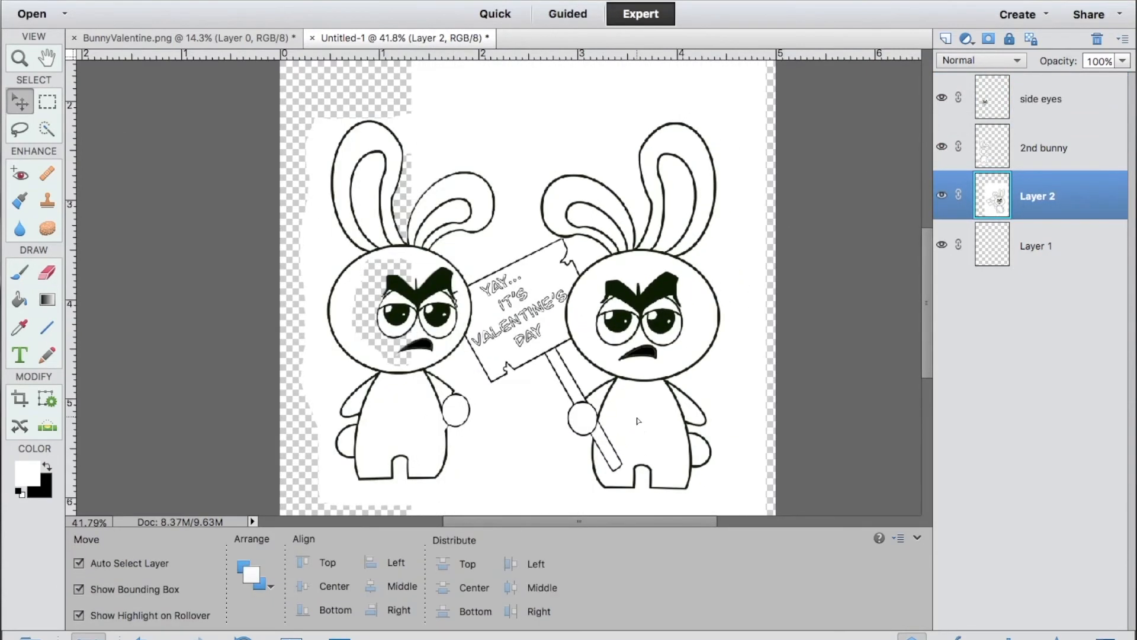
Hide side eyes, erase Layer 2's white behind the 2nd bunny's face opening, and enlarge the eraser to 48 px.
{"action": "left_click", "coordinate": [942, 99]}
{"action": "left_click", "coordinate": [942, 147]}
{"action": "left_click", "coordinate": [942, 147]}
{"action": "key", "text": "e"}
{"action": "left_click_drag", "start_coordinate": [441, 285], "coordinate": [455, 321]}
{"action": "key", "text": "bracketright"}
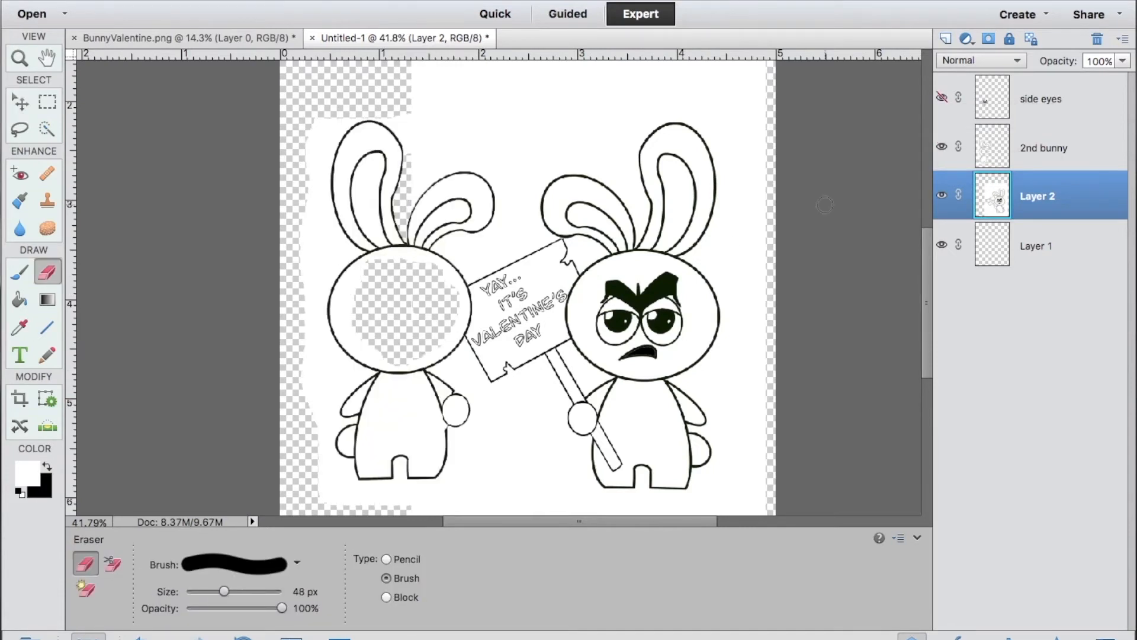
Show the side eyes layer and erase the sign-holding arm and round hand from the 2nd bunny layer.
{"action": "left_click", "coordinate": [942, 97]}
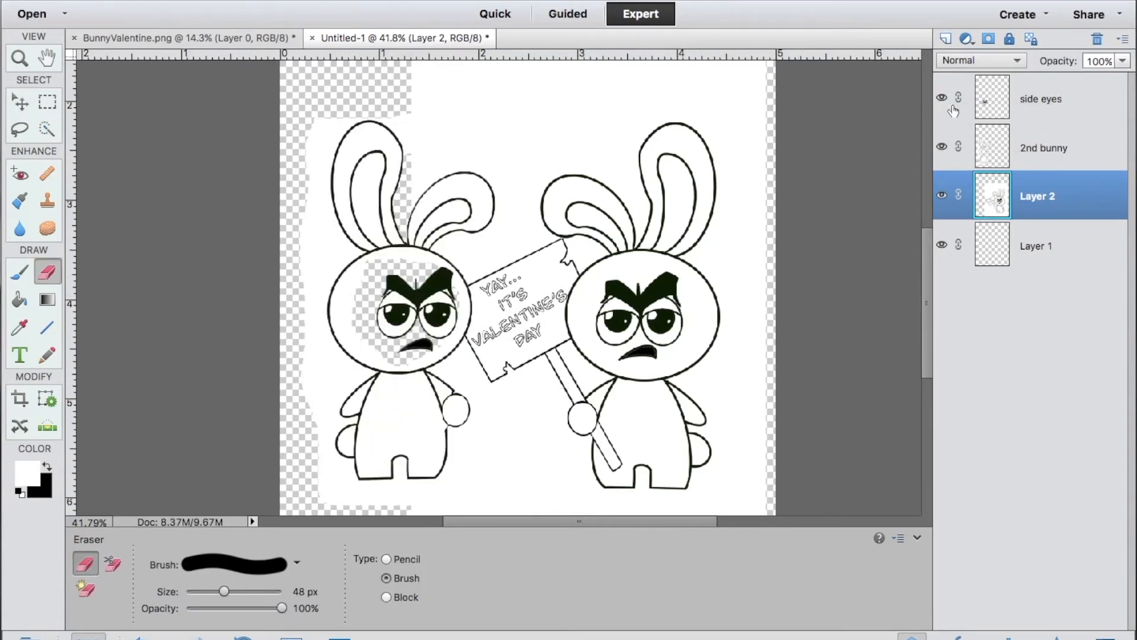
{"action": "left_click", "coordinate": [1043, 150]}
{"action": "mouse_move", "coordinate": [462, 400]}
{"action": "left_mouse_down"}
{"action": "mouse_move", "coordinate": [442, 377]}
{"action": "mouse_move", "coordinate": [458, 426]}
{"action": "left_mouse_up"}
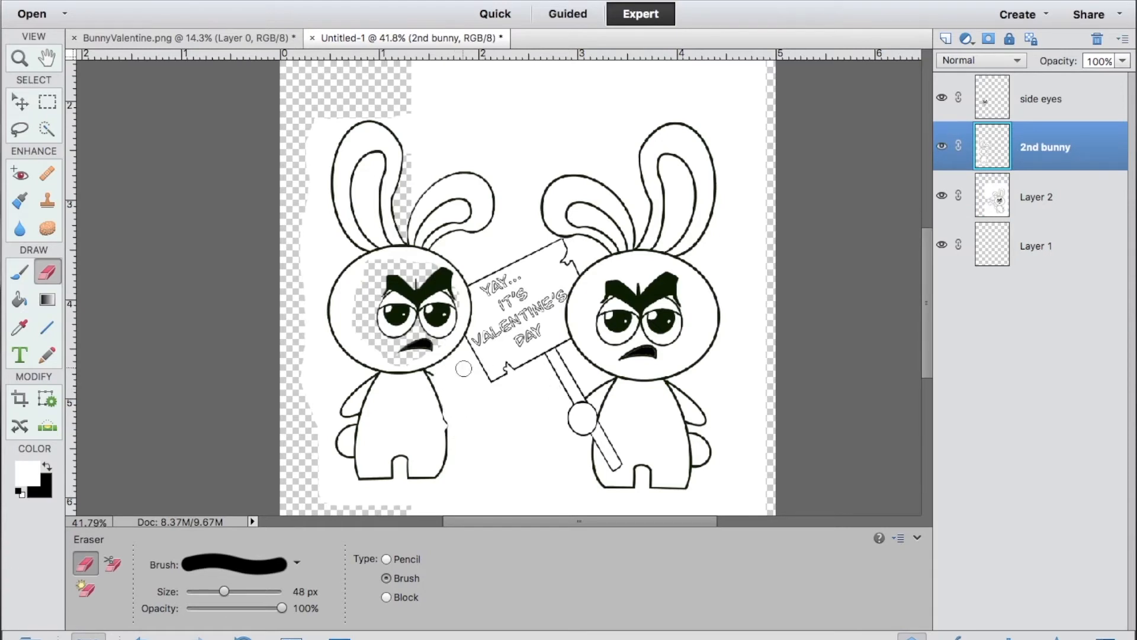
Lasso the 2nd bunny's remaining arm, copy it to its own layer, and name that layer right arm.
{"action": "left_click", "coordinate": [21, 134]}
{"action": "mouse_move", "coordinate": [381, 359]}
{"action": "left_mouse_down"}
{"action": "mouse_move", "coordinate": [333, 400]}
{"action": "mouse_move", "coordinate": [336, 419]}
{"action": "mouse_move", "coordinate": [381, 362]}
{"action": "left_mouse_up"}
{"action": "right_click", "coordinate": [354, 410]}
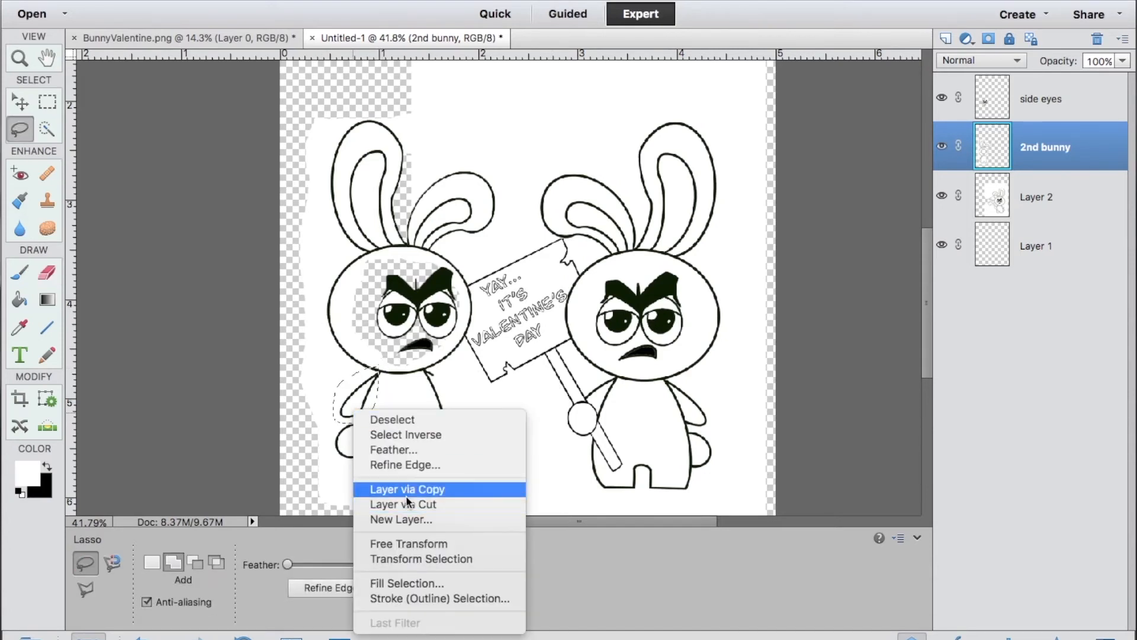
{"action": "left_click", "coordinate": [408, 489]}
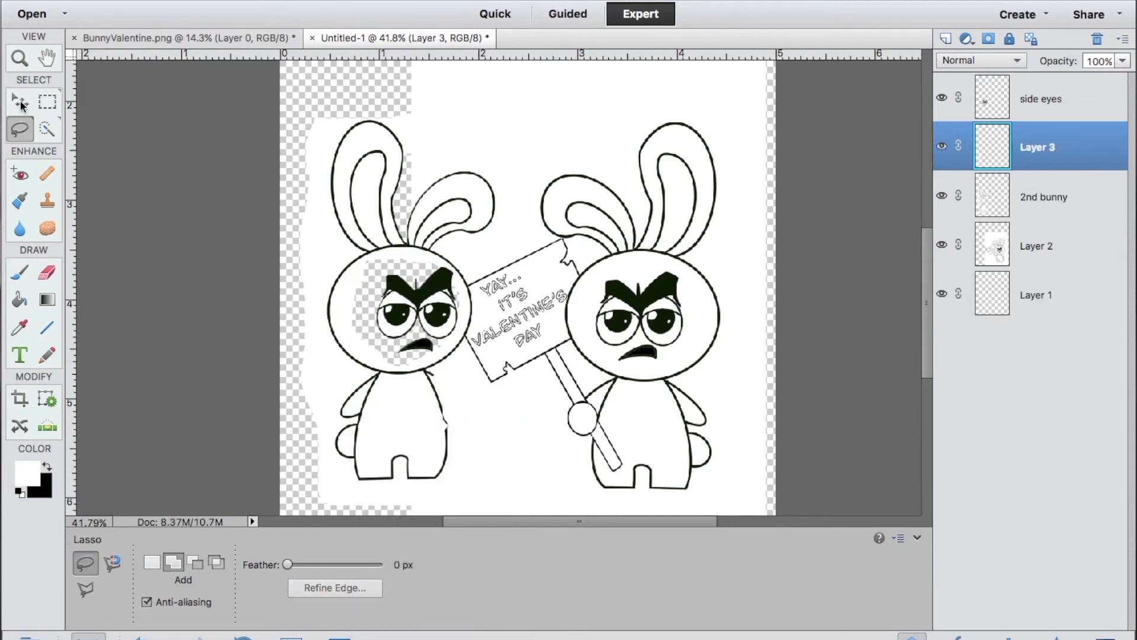
{"action": "double_click", "coordinate": [1037, 148]}
{"action": "type", "text": "right arm"}
{"action": "key", "text": "Return"}
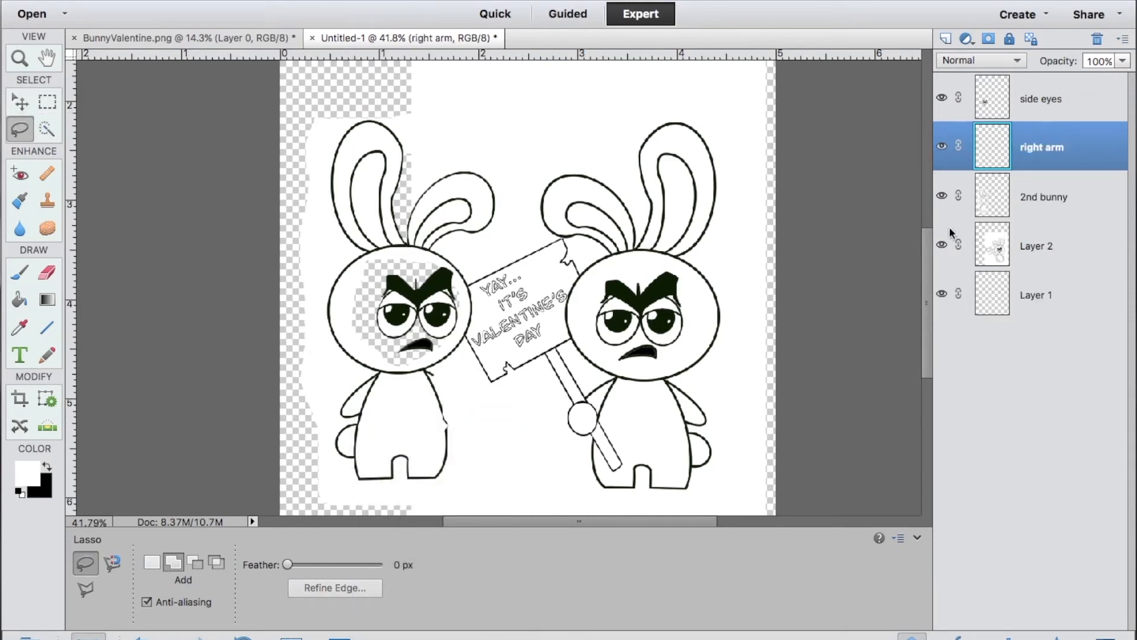
Move the right arm copy to the erased side of the 2nd bunny's body and flip it horizontally to fit the shoulder.
{"action": "left_click", "coordinate": [21, 104]}
{"action": "right_click", "coordinate": [426, 392]}
{"action": "left_click", "coordinate": [319, 2]}
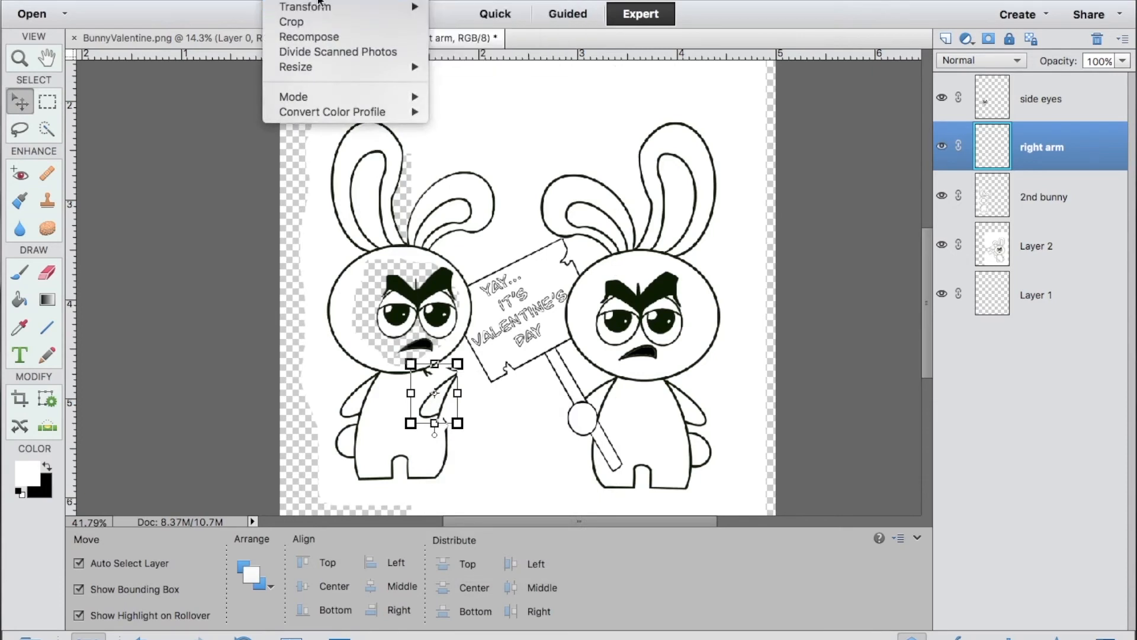
{"action": "mouse_move", "coordinate": [318, 2]}
{"action": "left_click", "coordinate": [474, 161]}
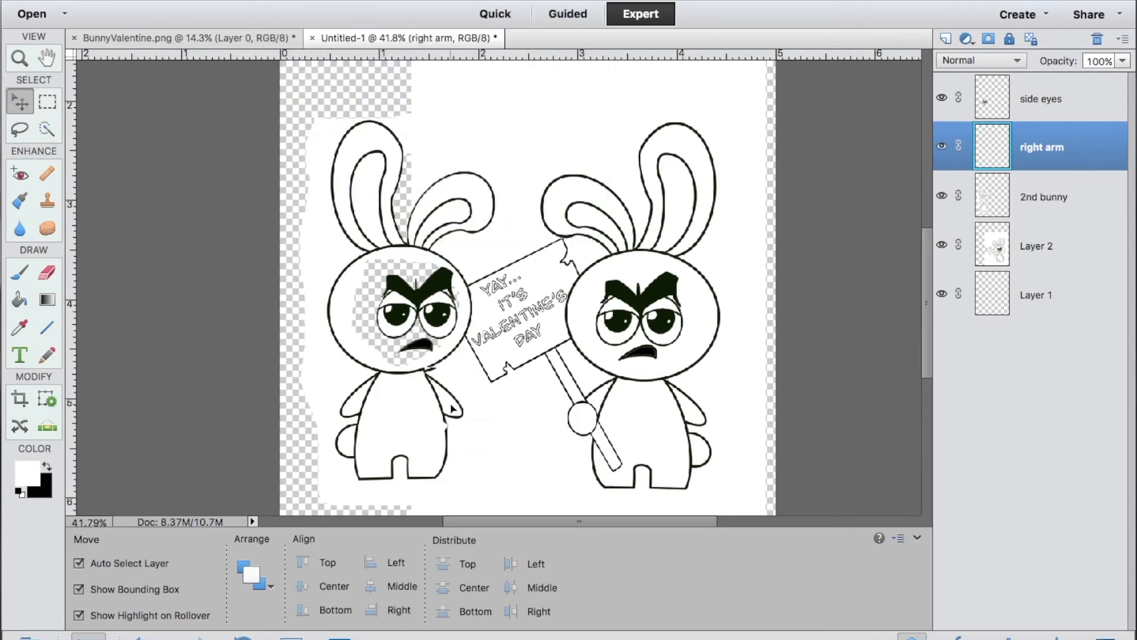
{"action": "left_click", "coordinate": [452, 408]}
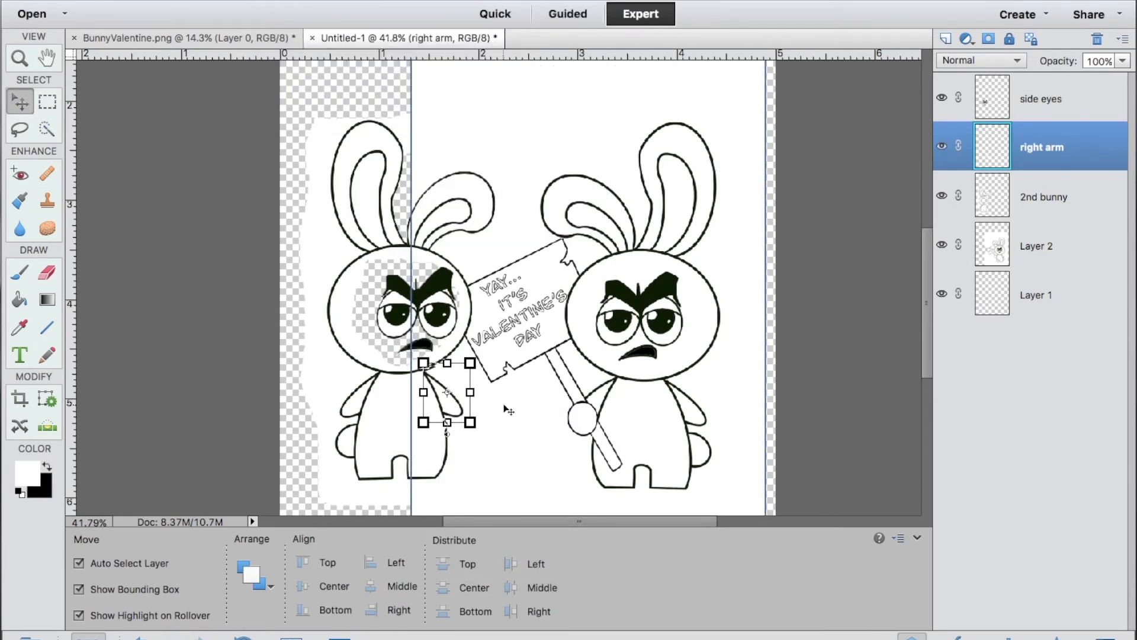
{"action": "left_click", "coordinate": [515, 449]}
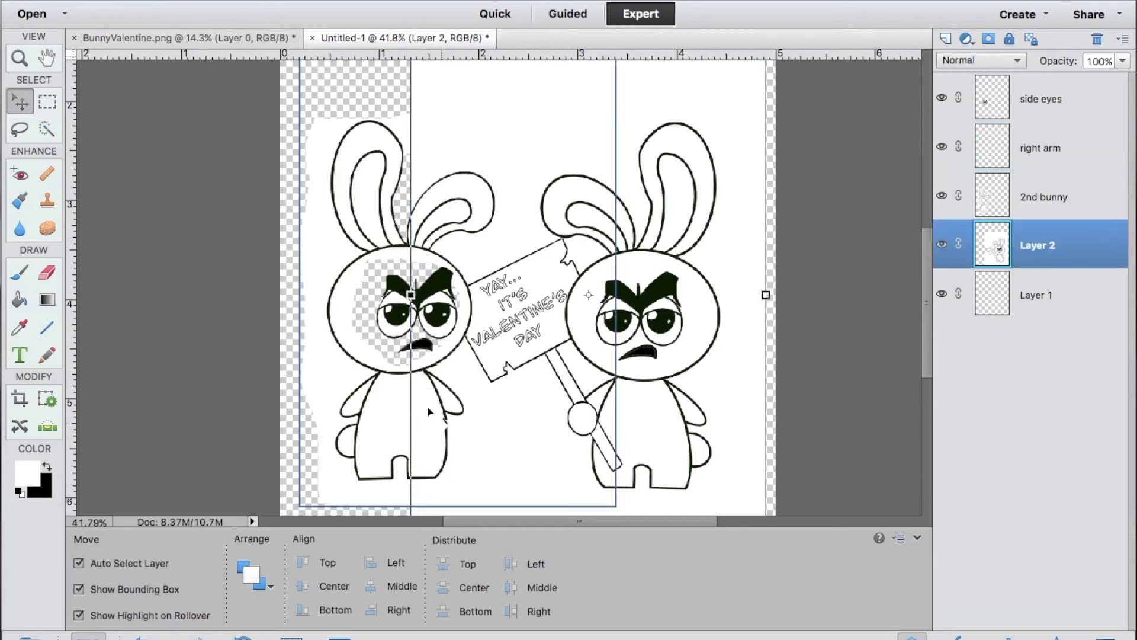
Hide Layer 2 and 2nd bunny, remove the white around the arm on the right arm layer, and show both layers again.
{"action": "left_click", "coordinate": [941, 244]}
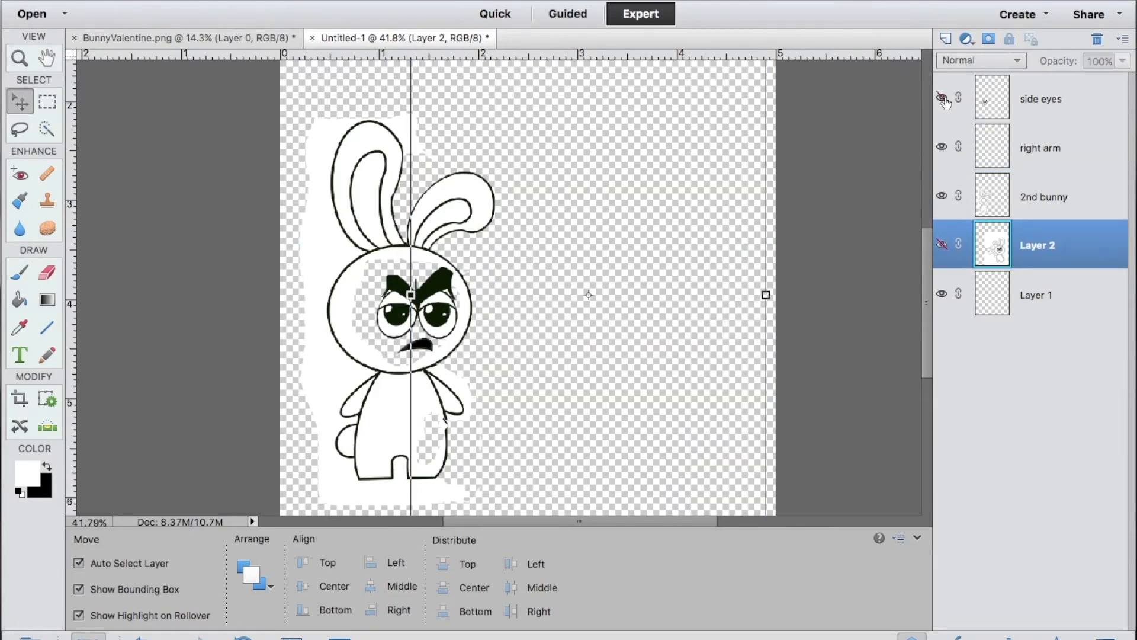
{"action": "left_click", "coordinate": [942, 147]}
{"action": "left_click", "coordinate": [942, 147]}
{"action": "left_click", "coordinate": [942, 196]}
{"action": "left_click", "coordinate": [47, 273]}
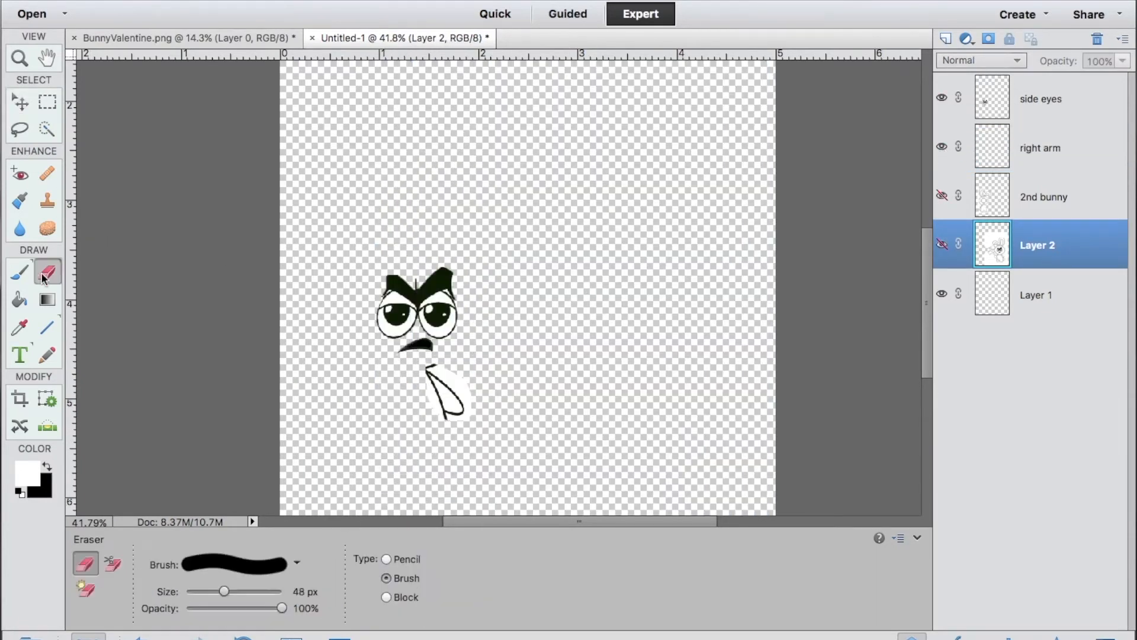
{"action": "left_click", "coordinate": [438, 365]}
{"action": "left_click", "coordinate": [606, 224]}
{"action": "left_click", "coordinate": [1042, 148]}
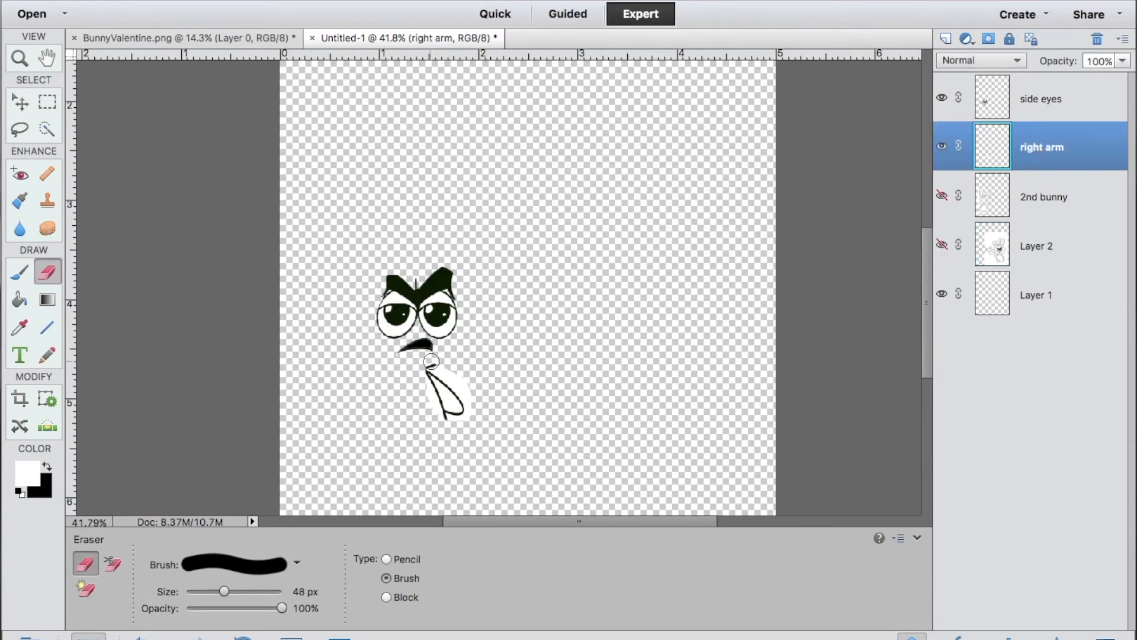
{"action": "key", "text": "a"}
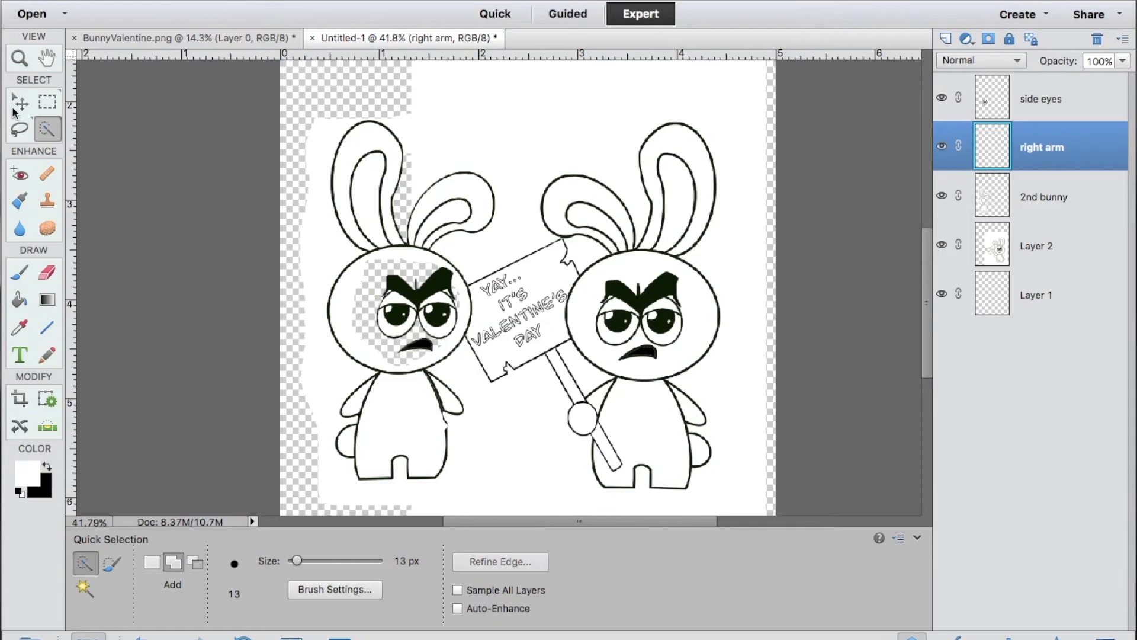
Nudge the right arm layer slightly left and up so it joins the 2nd bunny's shoulder.
{"action": "left_click", "coordinate": [15, 110]}
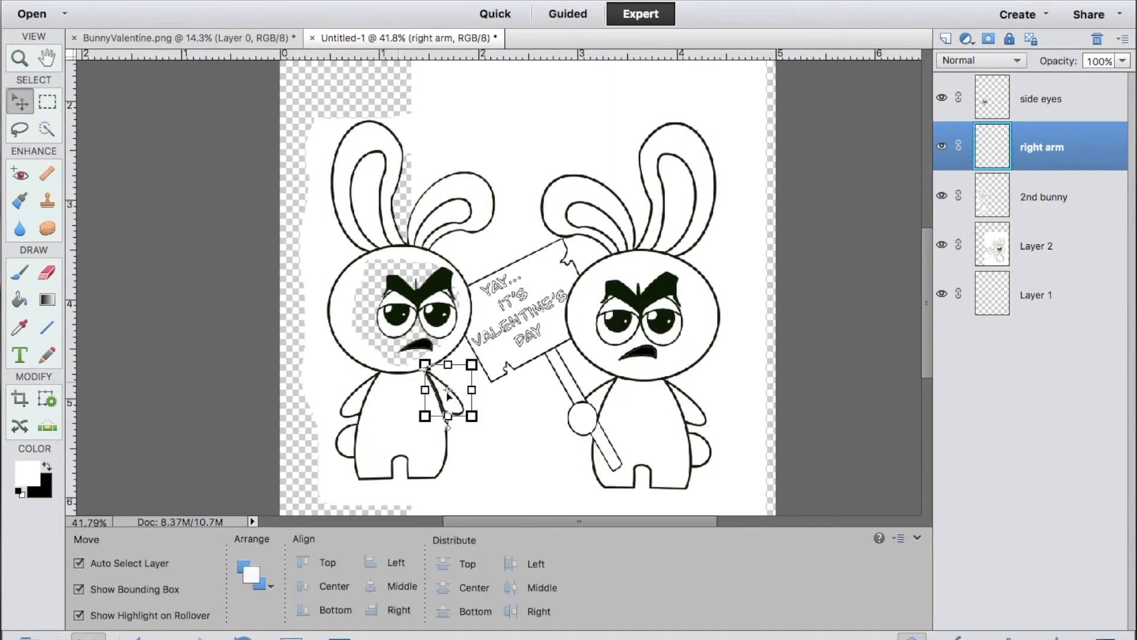
{"action": "key", "text": "Left"}
{"action": "key", "text": "Left"}
{"action": "key", "text": "Left"}
{"action": "key", "text": "Up"}
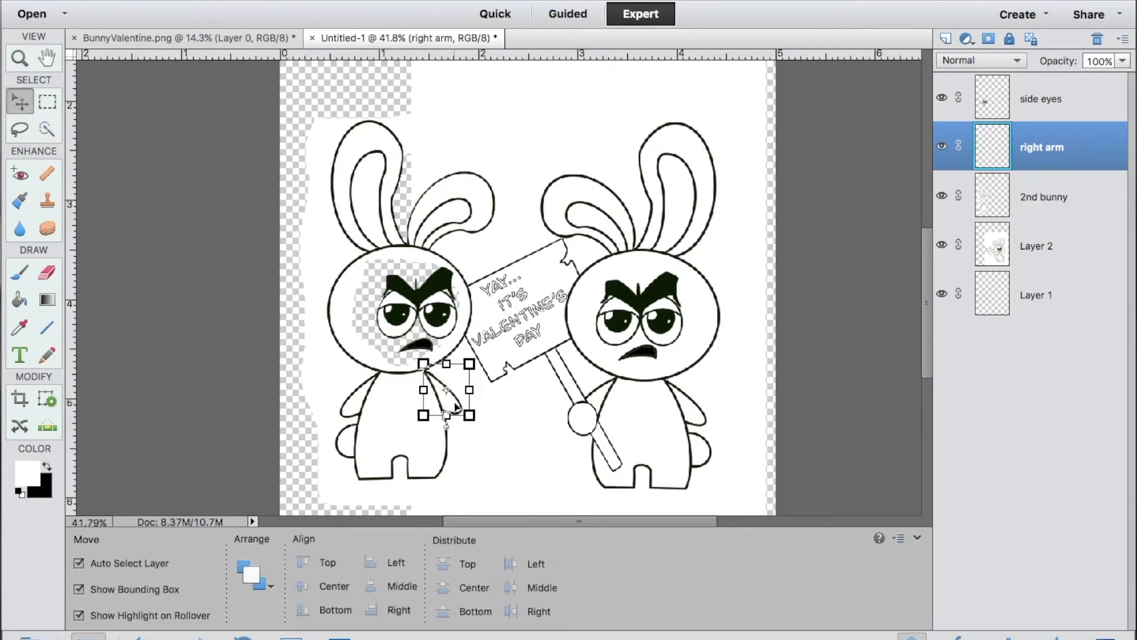
{"action": "left_click", "coordinate": [500, 446]}
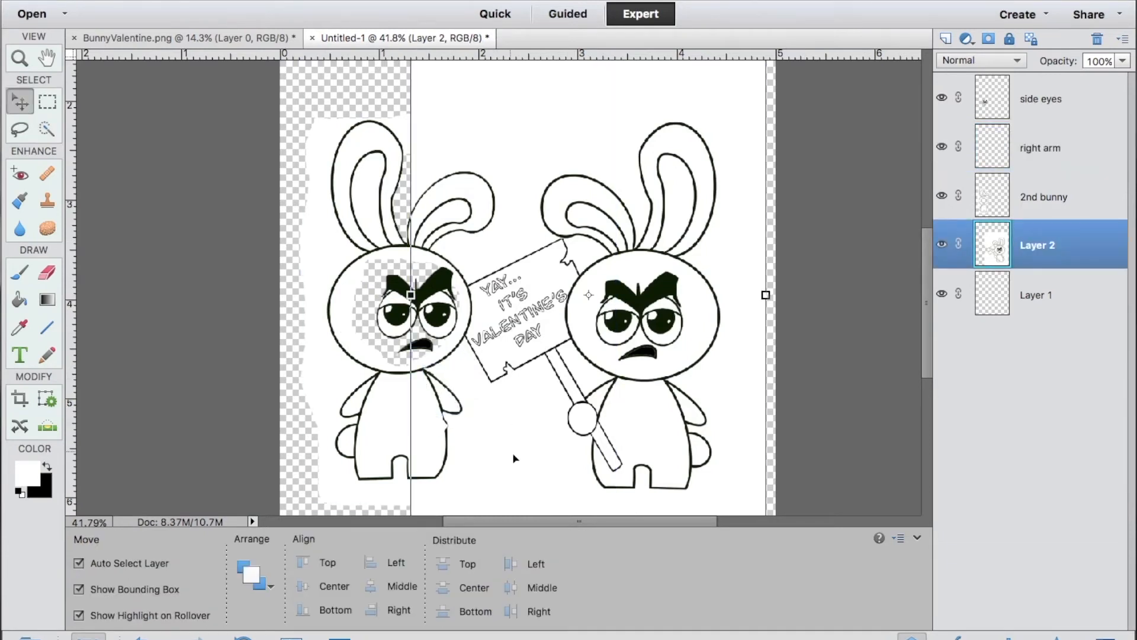
Scale the side eyes layer down proportionally to 98.28%.
{"action": "left_click", "coordinate": [385, 345]}
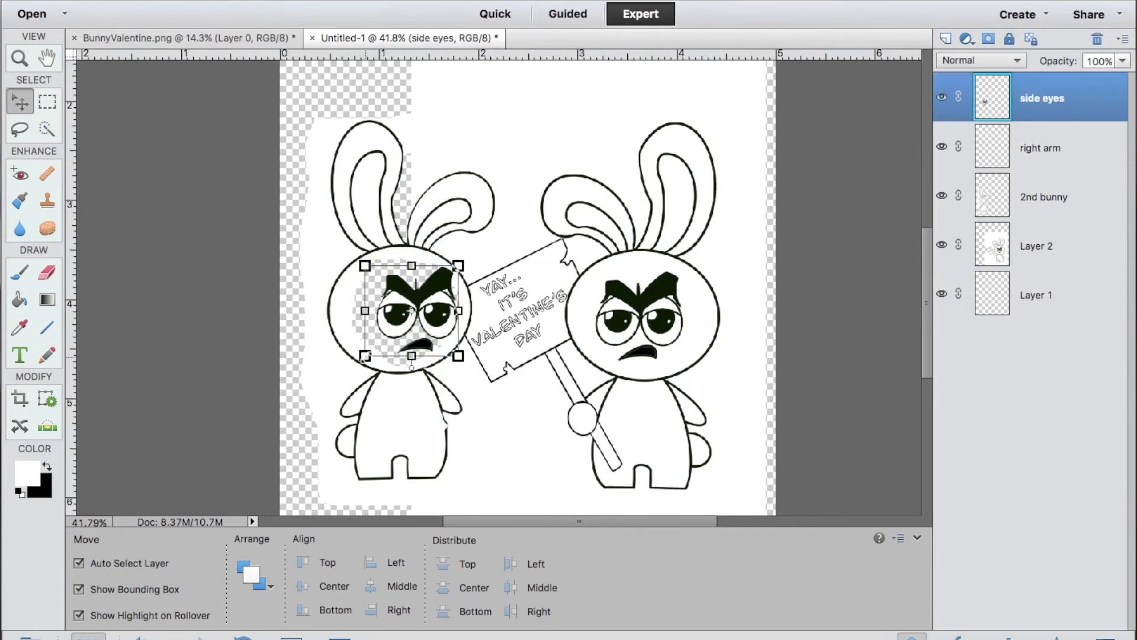
{"action": "mouse_move", "coordinate": [366, 357]}
{"action": "left_mouse_down"}
{"action": "mouse_move", "coordinate": [373, 347]}
{"action": "mouse_move", "coordinate": [366, 355]}
{"action": "left_mouse_up"}
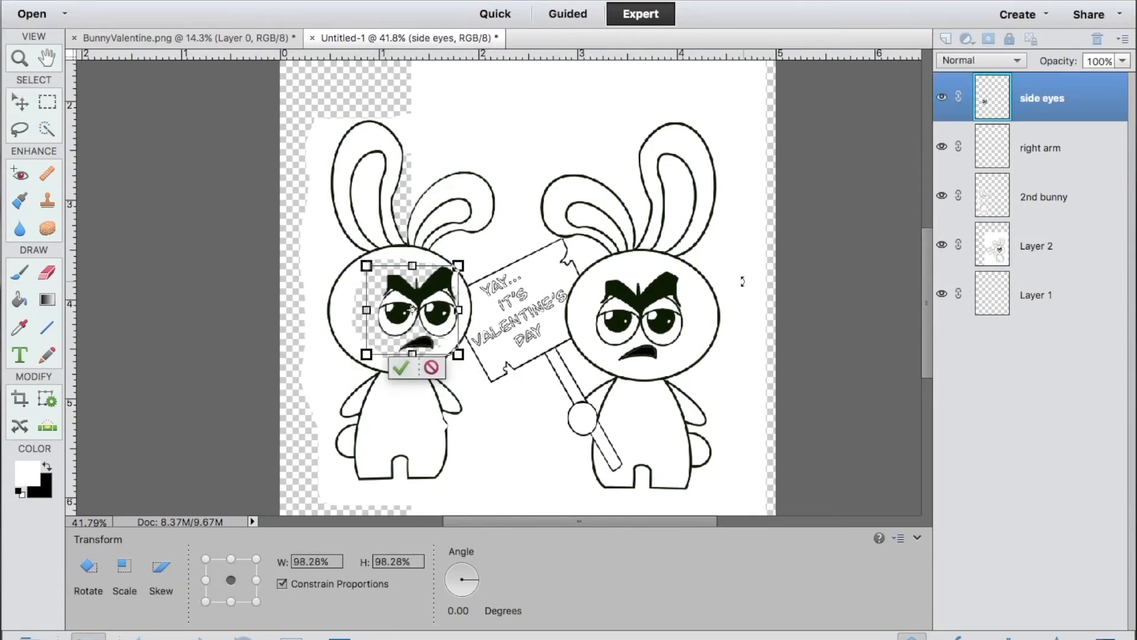
{"action": "left_click", "coordinate": [413, 370]}
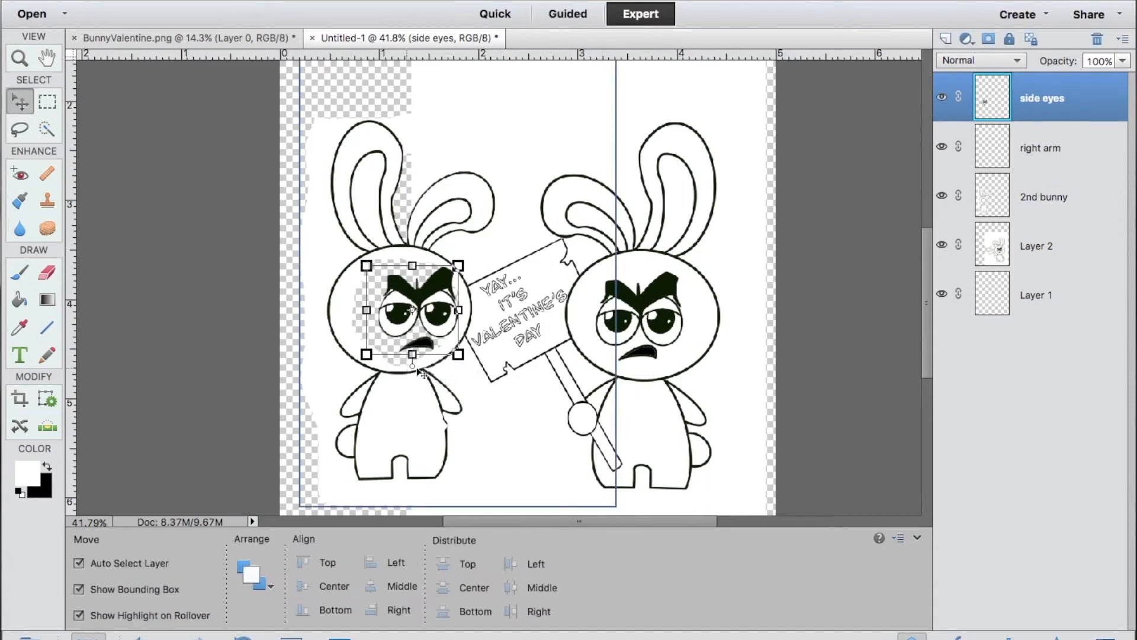
{"action": "left_click", "coordinate": [823, 296]}
With ffffff as the foreground color, fill the transparent face area on 2nd bunny and all of Layer 1 using Paint Bucket.
{"action": "scroll", "coordinate": [742, 266], "scroll_direction": "up", "scroll_amount": 3}
{"action": "scroll", "coordinate": [744, 265], "scroll_direction": "down", "scroll_amount": 4}
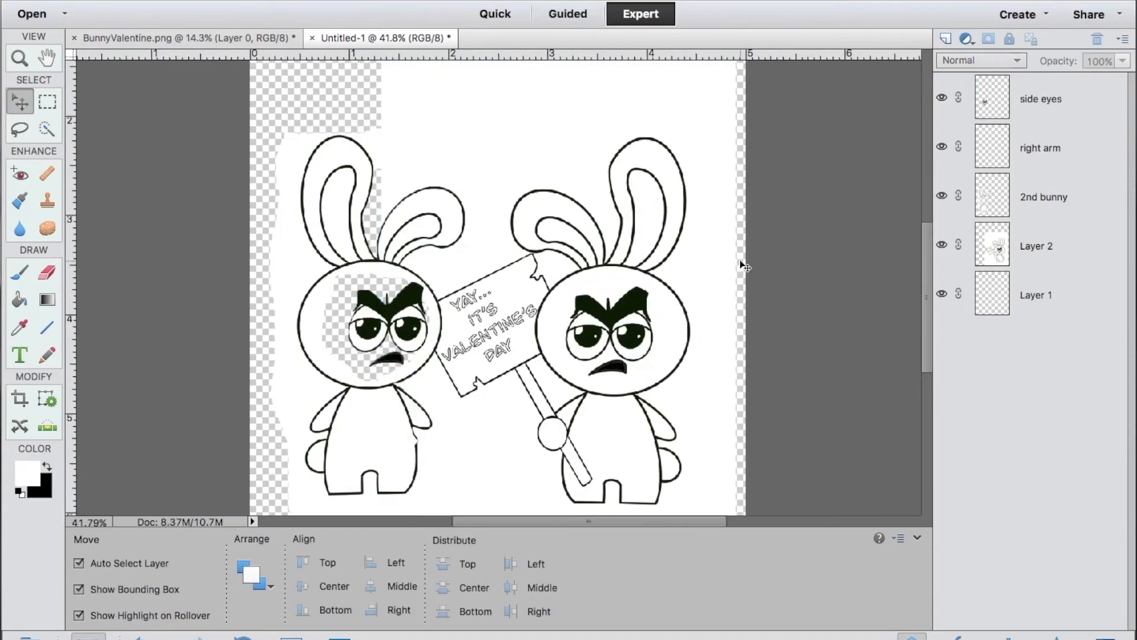
{"action": "scroll", "coordinate": [740, 260], "scroll_direction": "down", "scroll_amount": 1}
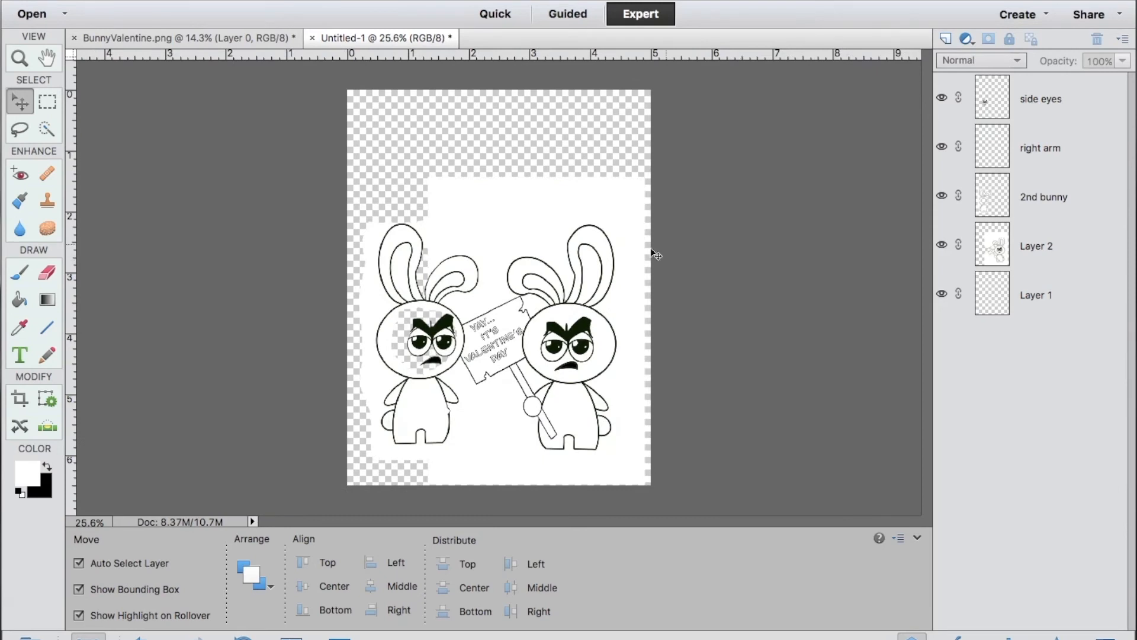
{"action": "left_click", "coordinate": [21, 327]}
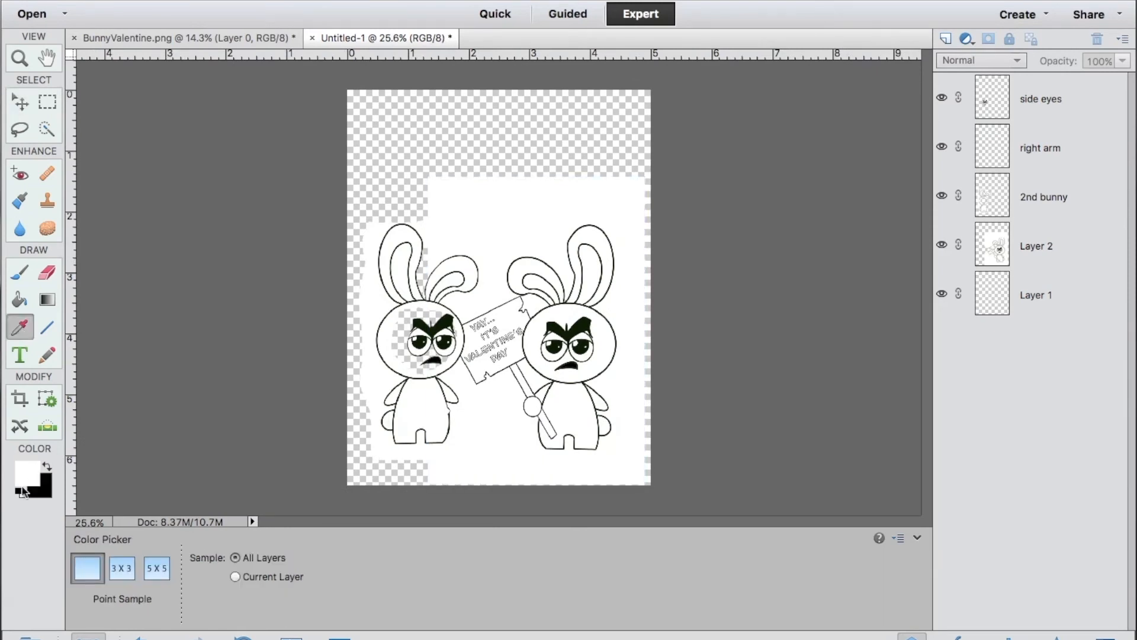
{"action": "left_click", "coordinate": [47, 467]}
{"action": "left_click", "coordinate": [46, 466]}
{"action": "left_click", "coordinate": [30, 472]}
{"action": "left_click", "coordinate": [786, 77]}
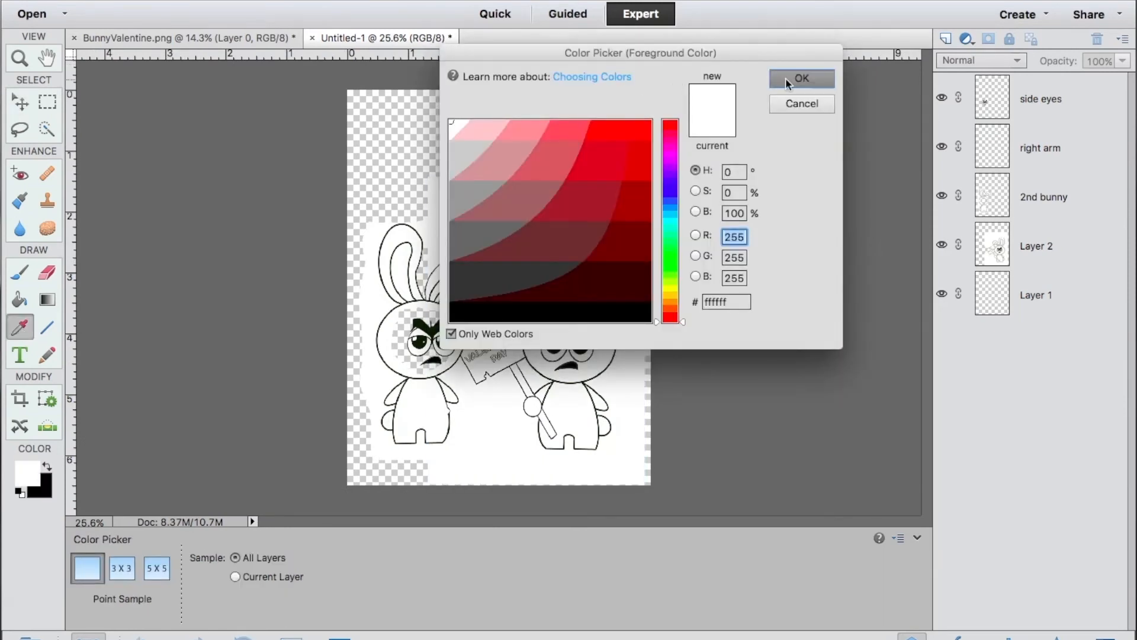
{"action": "left_click", "coordinate": [1031, 203]}
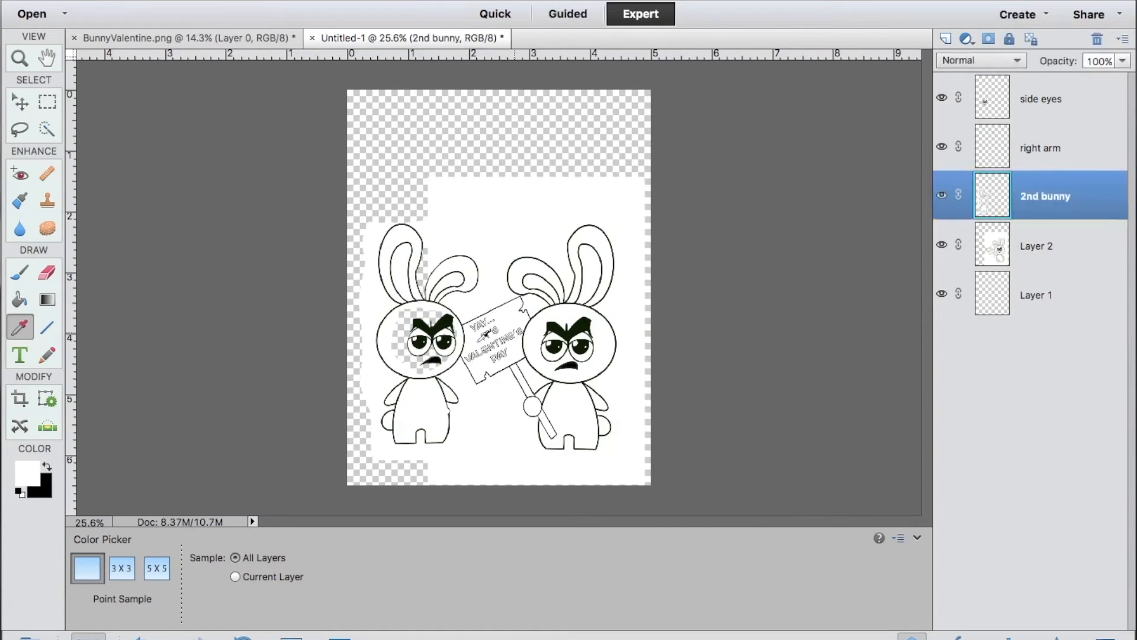
{"action": "left_click", "coordinate": [20, 300]}
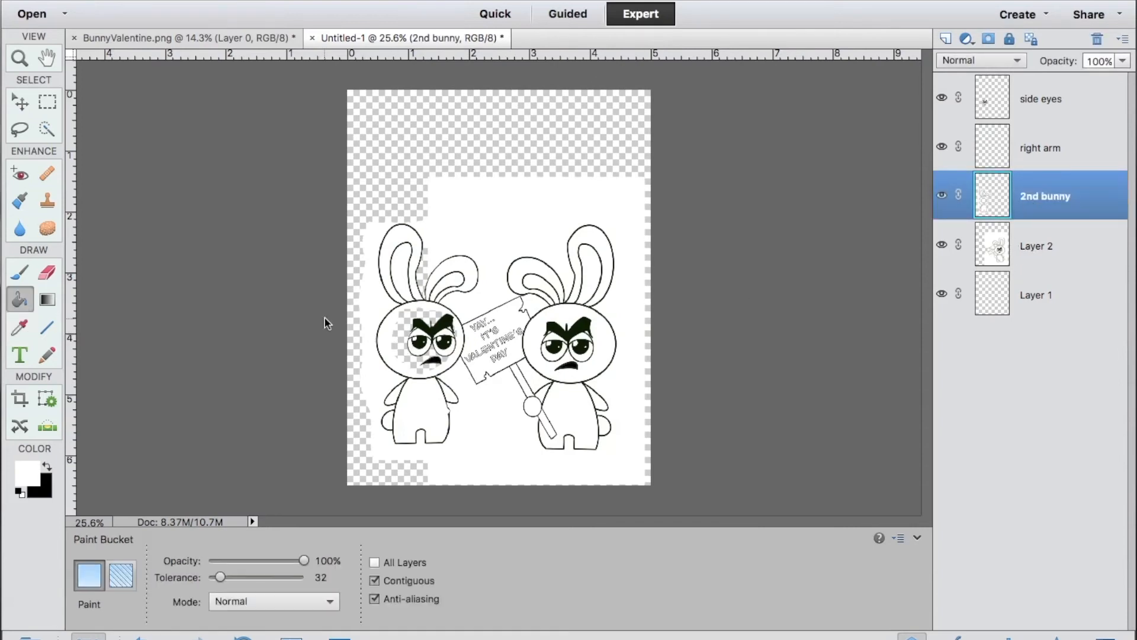
{"action": "left_click", "coordinate": [394, 327]}
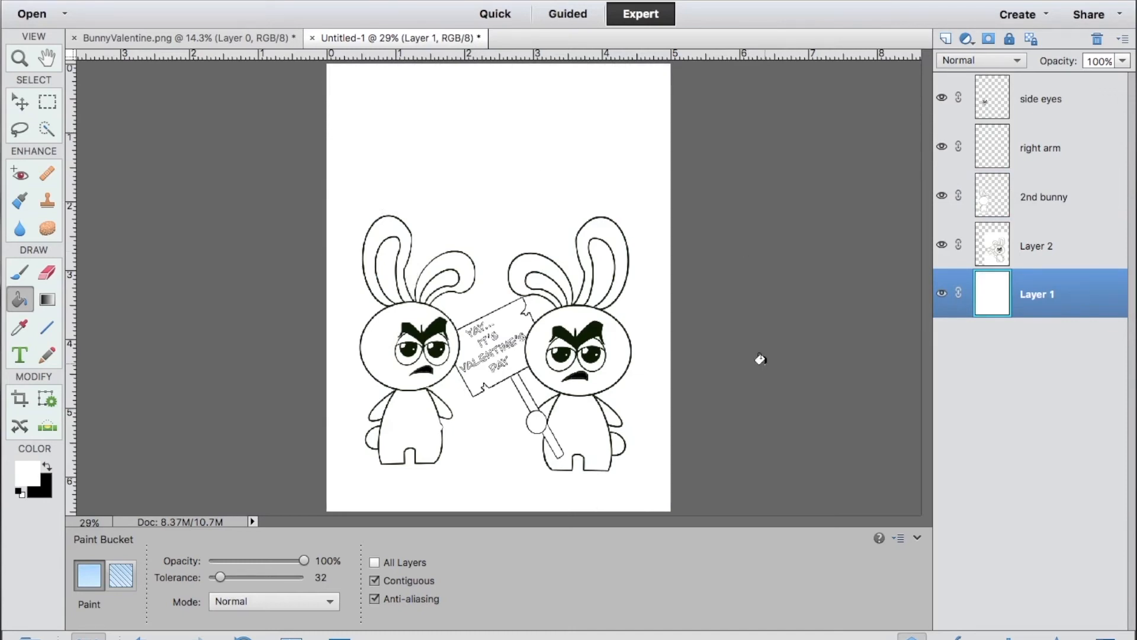
Merge the side eyes, right arm and 2nd bunny layers into one layer.
{"action": "left_click", "coordinate": [1050, 95]}
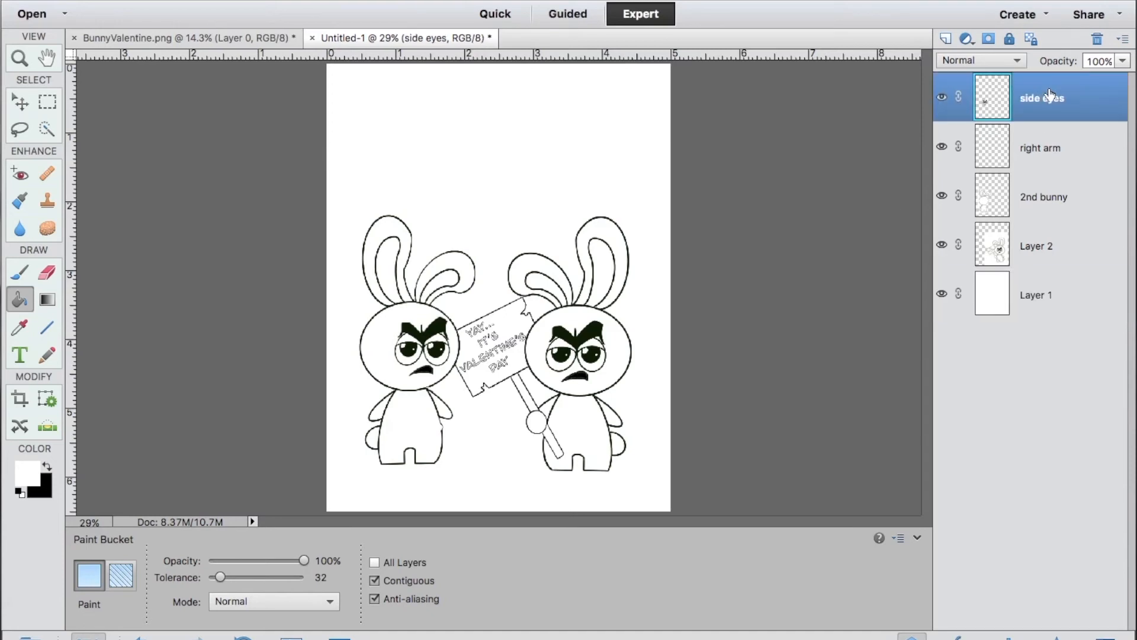
{"action": "left_click", "coordinate": [1029, 152], "text": "shift"}
{"action": "left_click", "coordinate": [1032, 193], "text": "shift"}
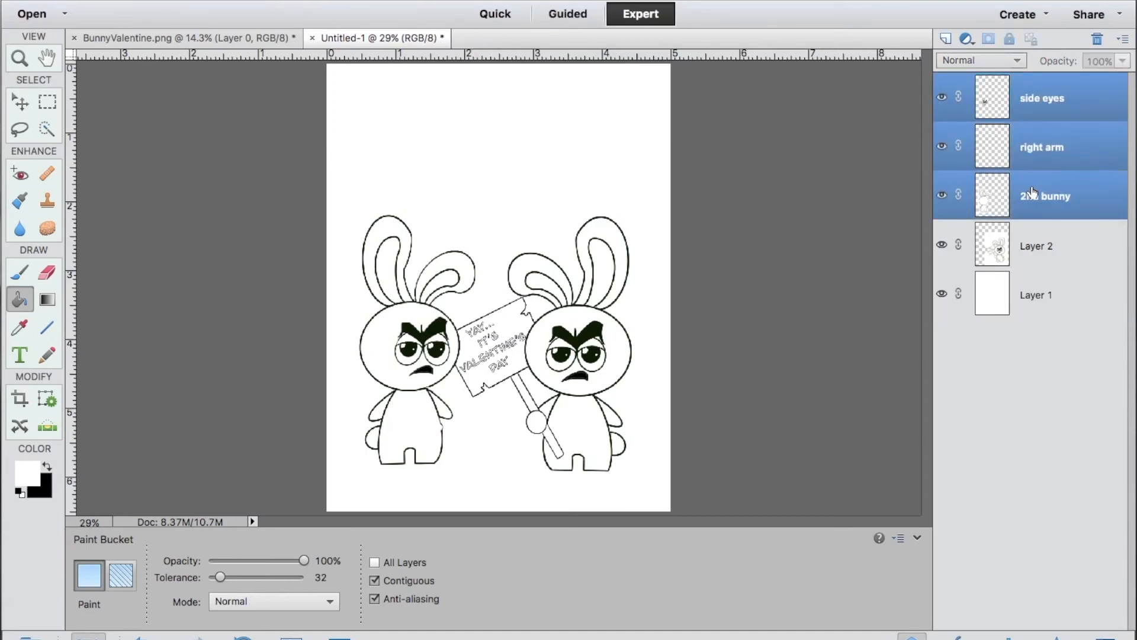
{"action": "right_click", "coordinate": [1032, 192]}
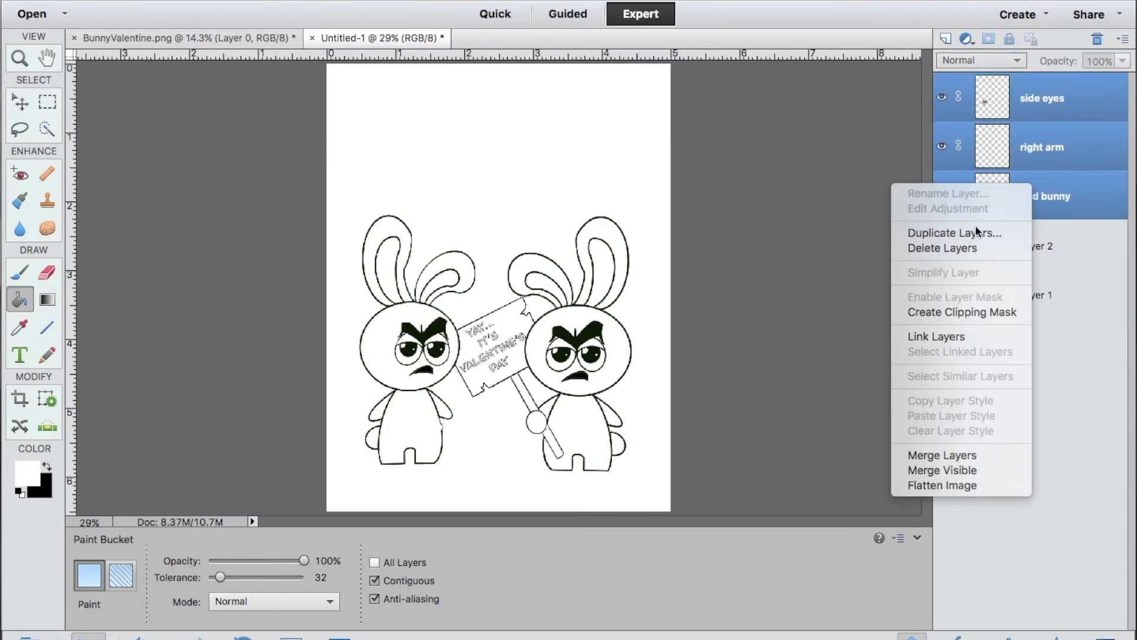
{"action": "left_click", "coordinate": [941, 456]}
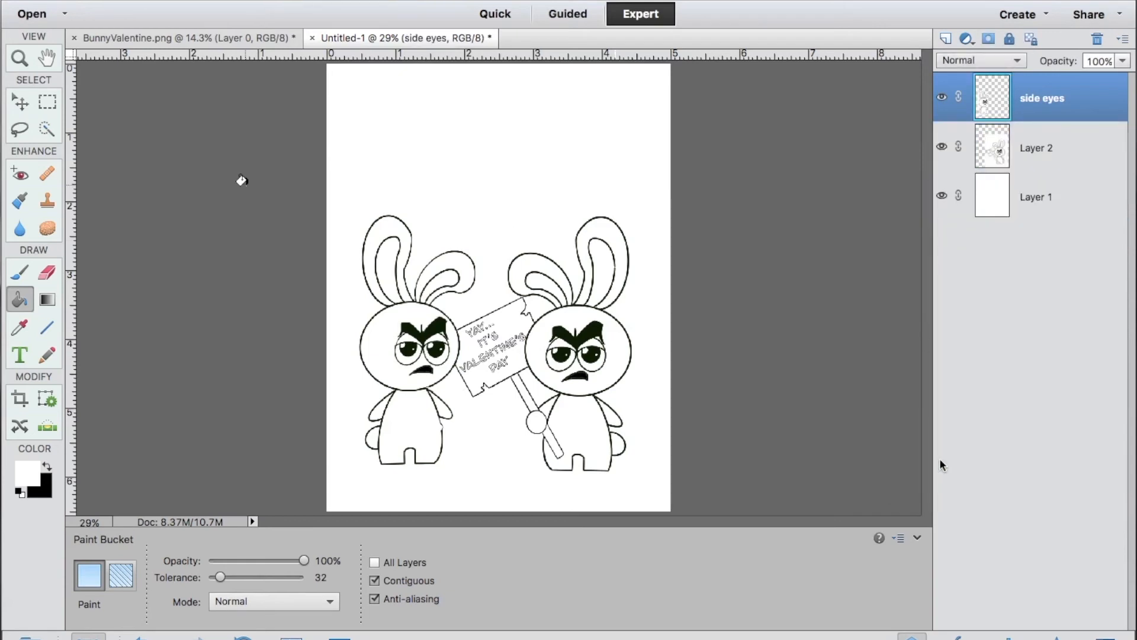
Nudge the merged side eyes layer down so the two bunnies' feet line up.
{"action": "left_click", "coordinate": [24, 106]}
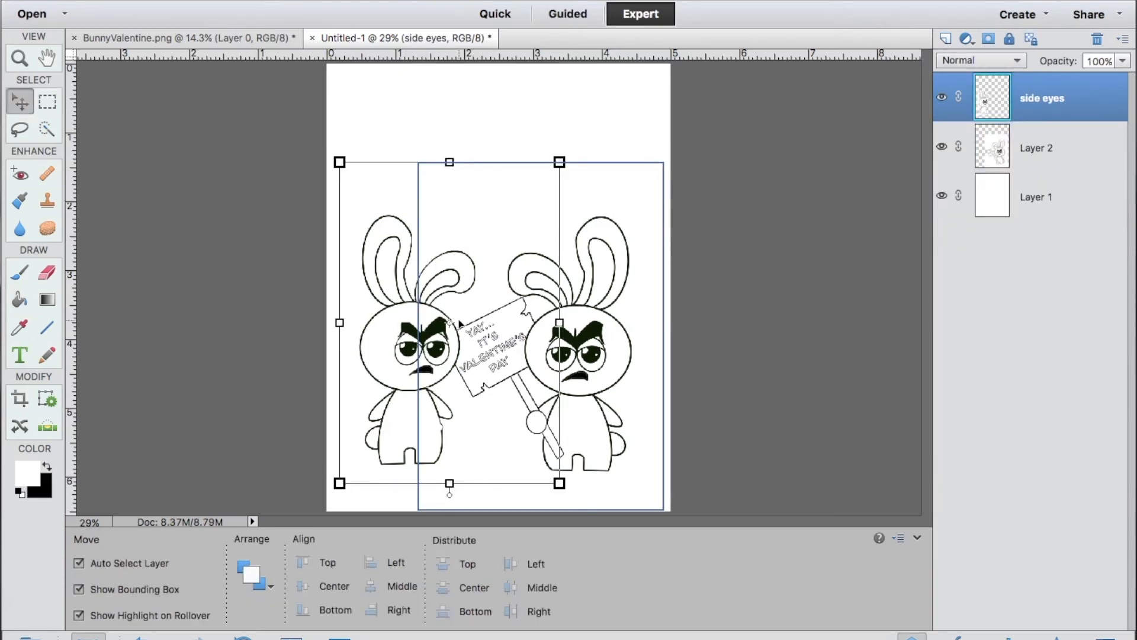
{"action": "key", "text": "Down"}
{"action": "key", "text": "Down"}
{"action": "key", "text": "Down"}
{"action": "key", "text": "Down"}
{"action": "key", "text": "Down"}
{"action": "key", "text": "Down"}
{"action": "key", "text": "Down"}
{"action": "key", "text": "Down"}
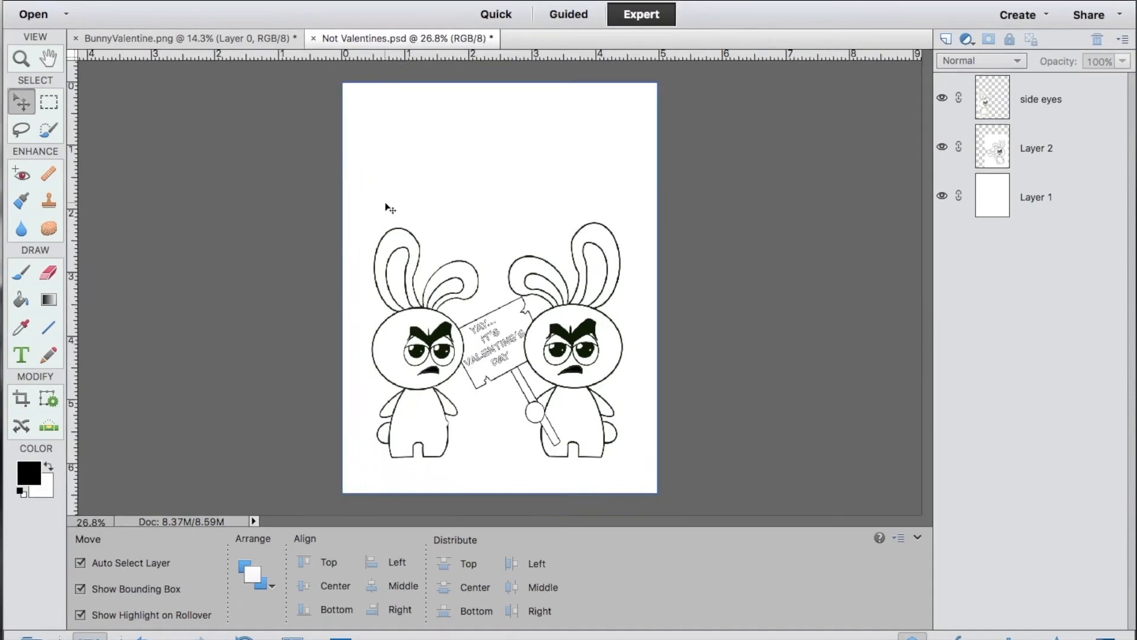
Select the left bunny's outer pupil on the side eyes layer with Quick Selection and cut it onto a new layer.
{"action": "key", "text": "ctrl+plus"}
{"action": "scroll", "coordinate": [386, 206], "scroll_direction": "up", "scroll_amount": 4}
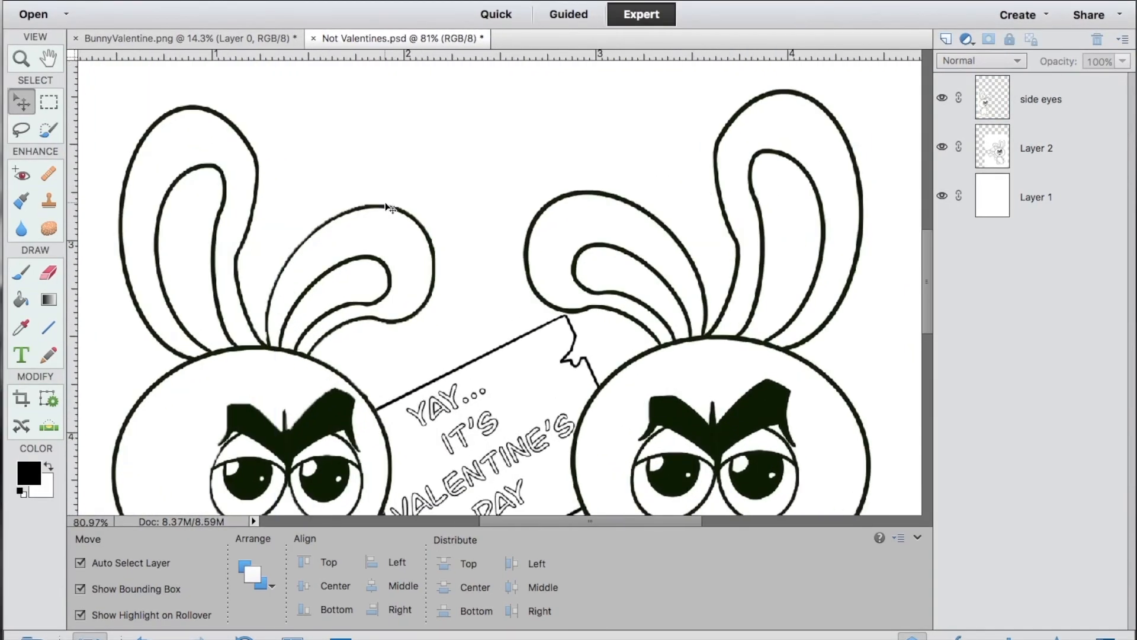
{"action": "scroll", "coordinate": [385, 207], "scroll_direction": "down", "scroll_amount": 5}
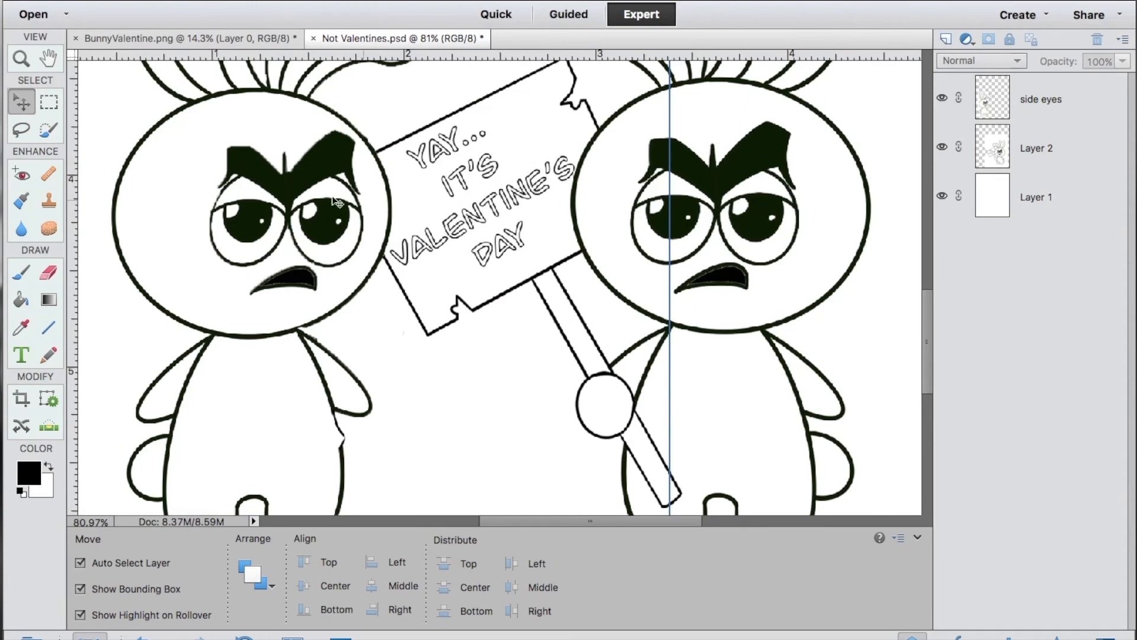
{"action": "left_click", "coordinate": [21, 130]}
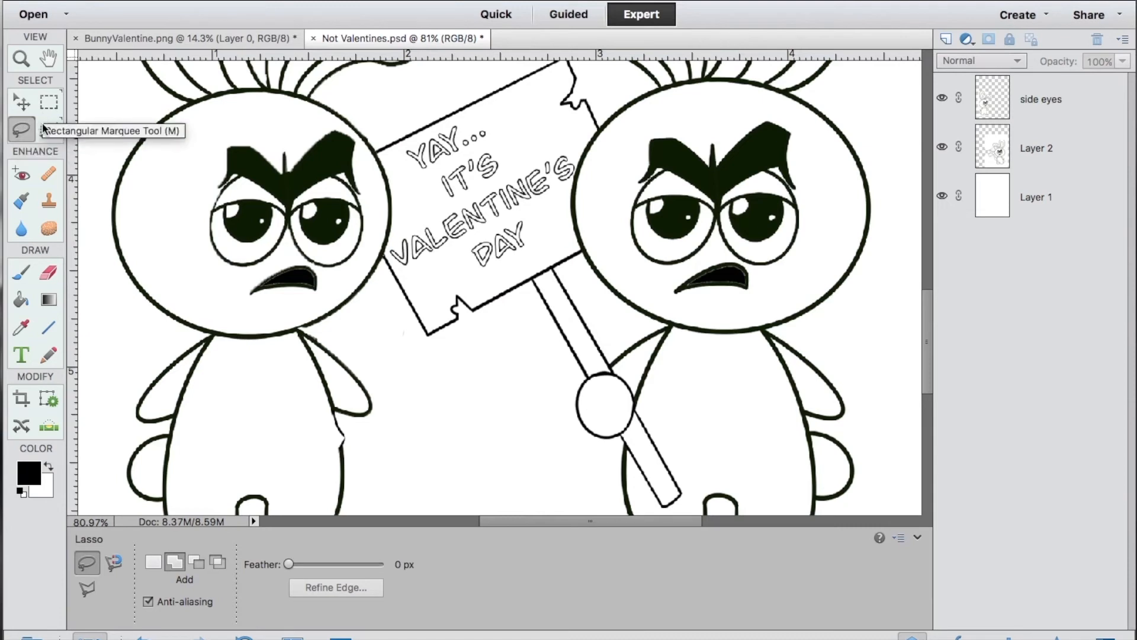
{"action": "left_click", "coordinate": [48, 130]}
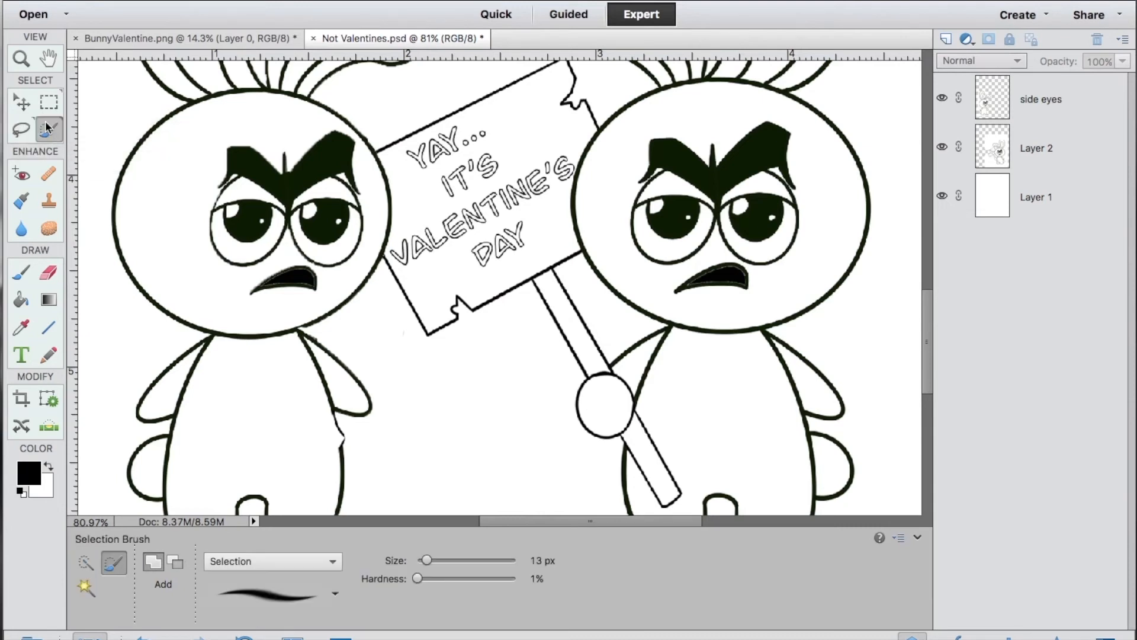
{"action": "left_click", "coordinate": [87, 562]}
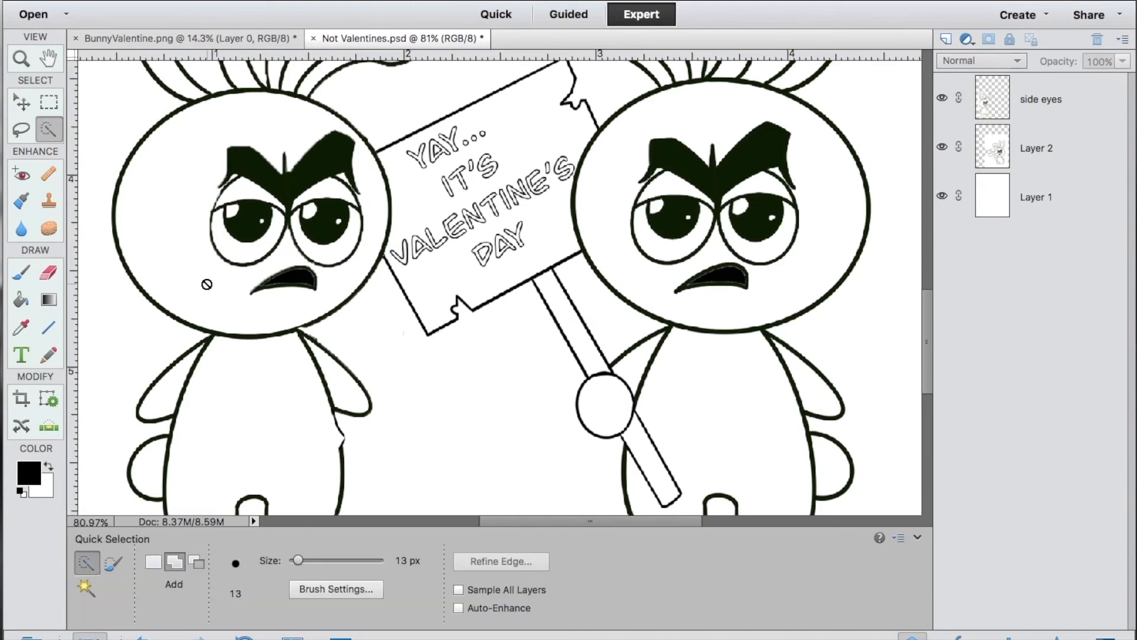
{"action": "left_click", "coordinate": [1021, 102]}
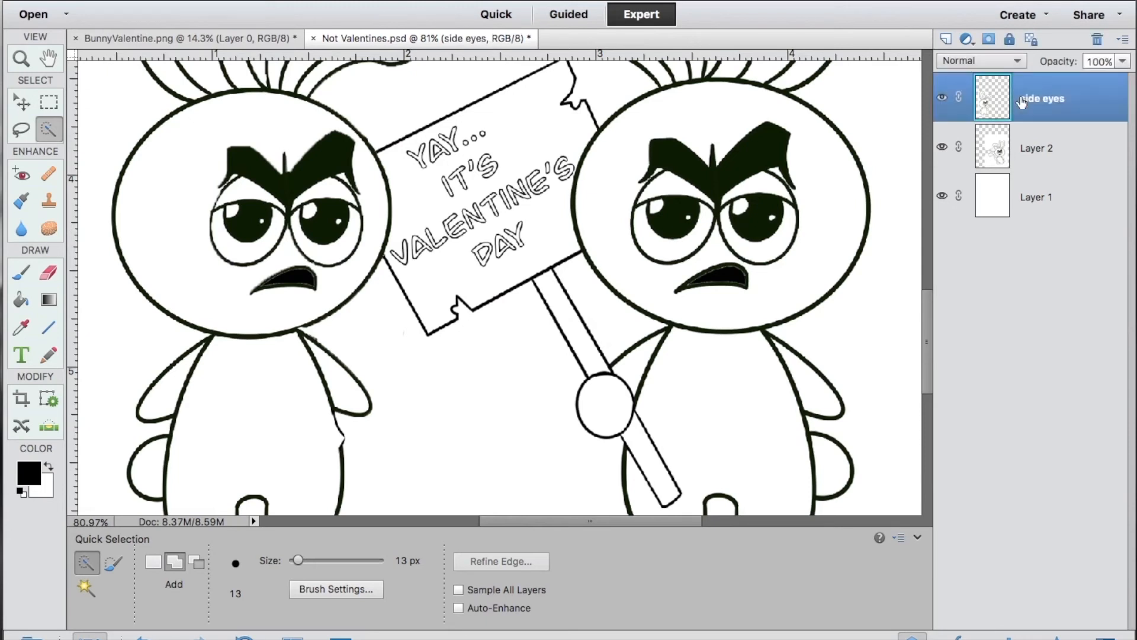
{"action": "left_click", "coordinate": [234, 225]}
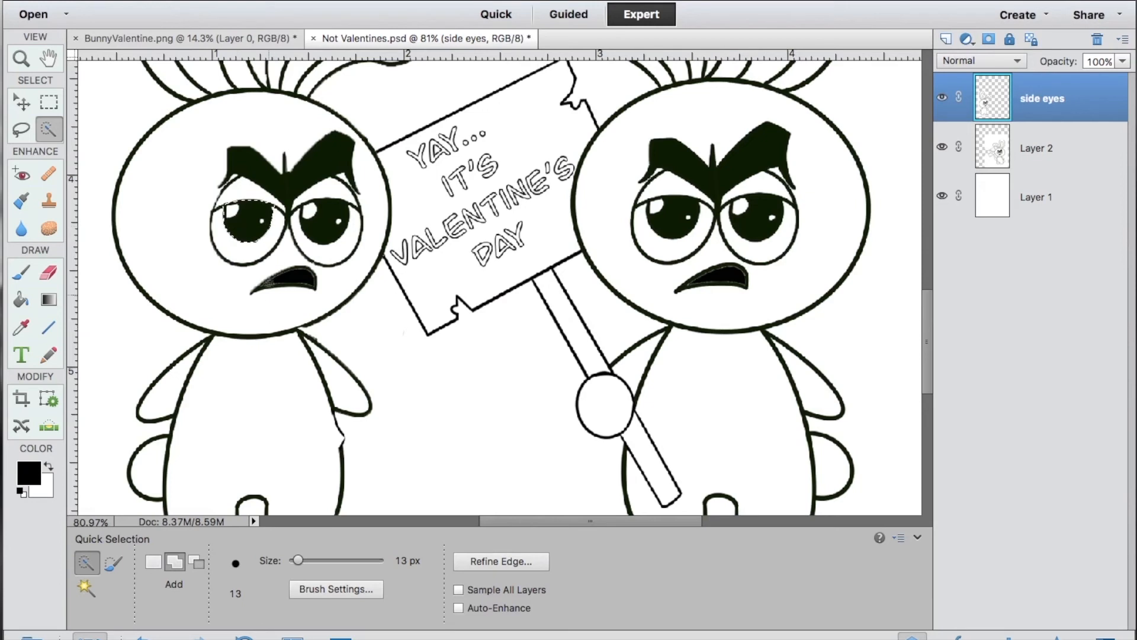
{"action": "right_click", "coordinate": [254, 223]}
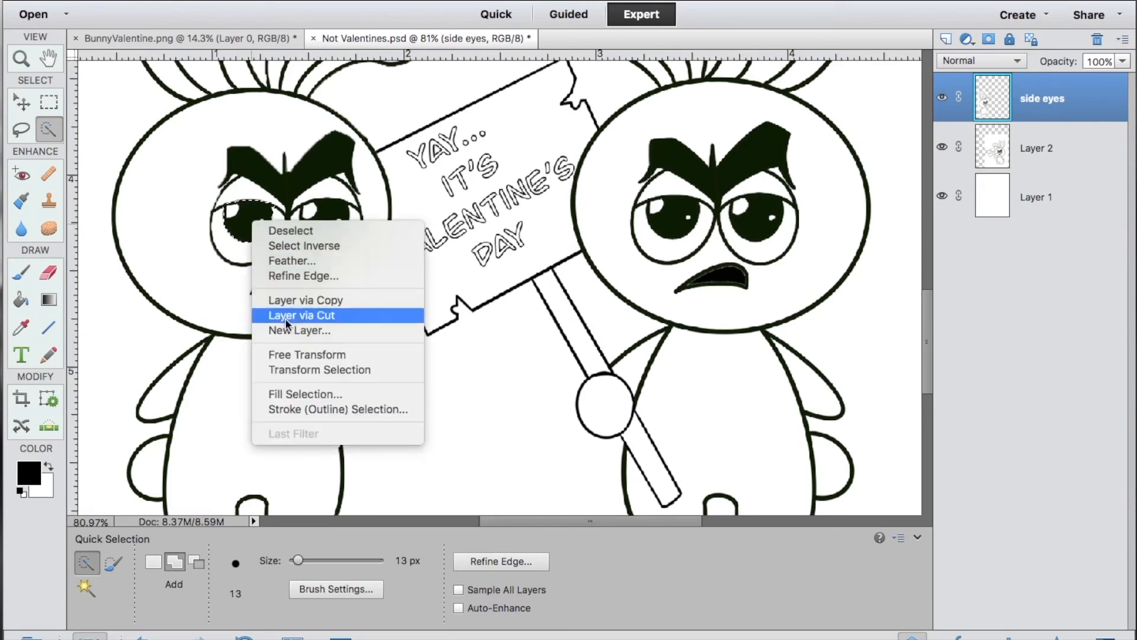
{"action": "left_click", "coordinate": [286, 316]}
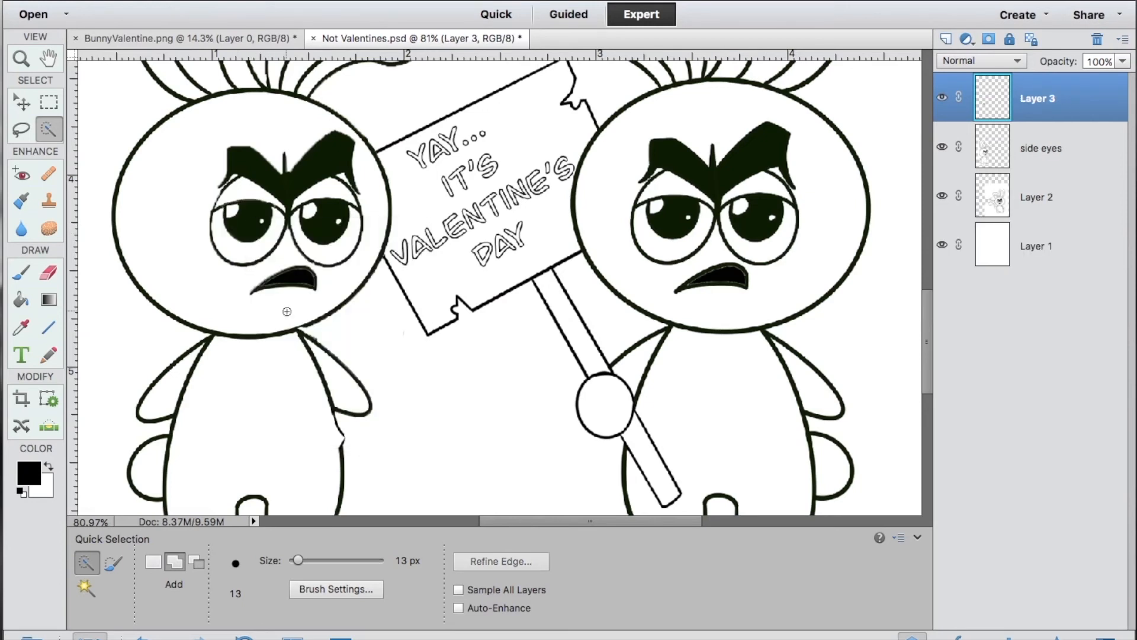
Shift the cut pupil toward the sign and erase the leftover outline of its old position on the side eyes layer.
{"action": "left_click", "coordinate": [29, 104]}
{"action": "left_click_drag", "start_coordinate": [245, 221], "coordinate": [259, 228]}
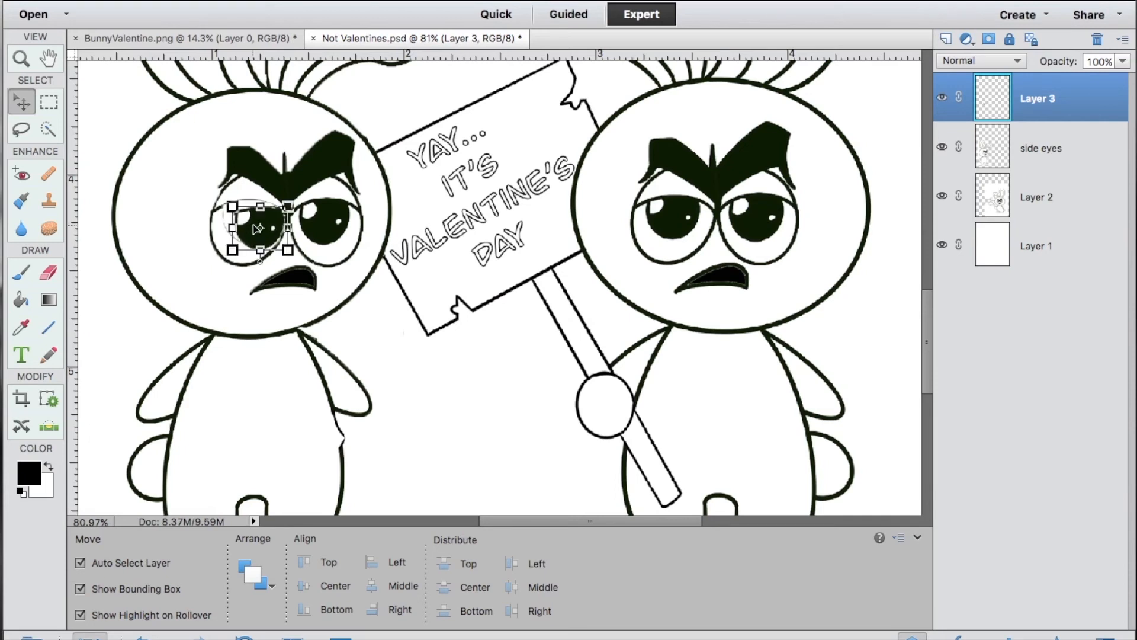
{"action": "left_click", "coordinate": [284, 306]}
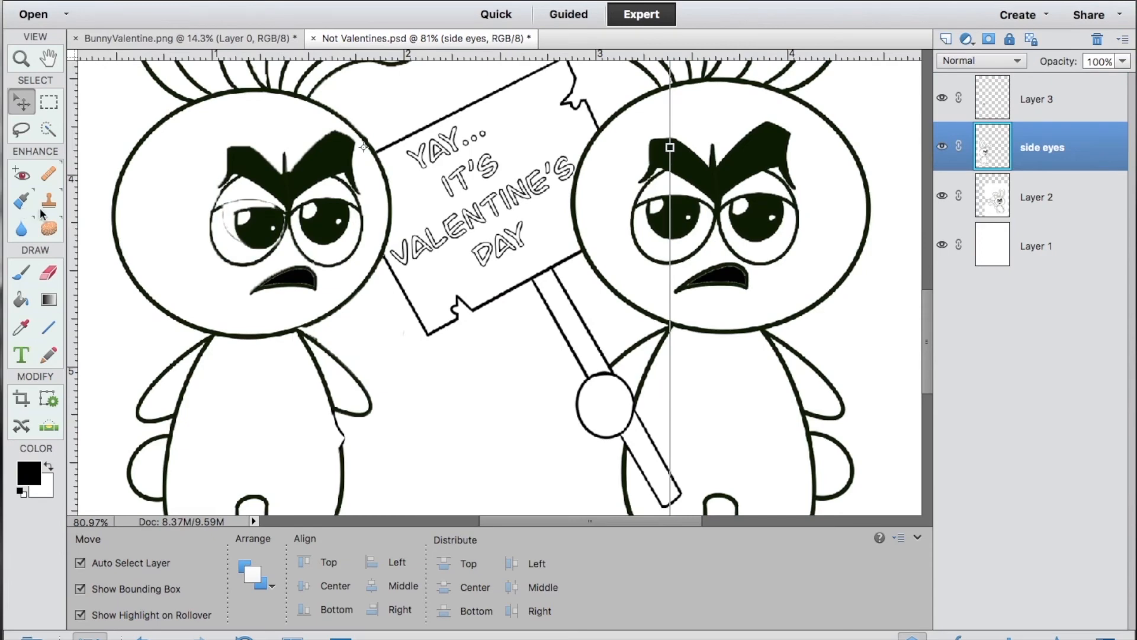
{"action": "left_click", "coordinate": [49, 271]}
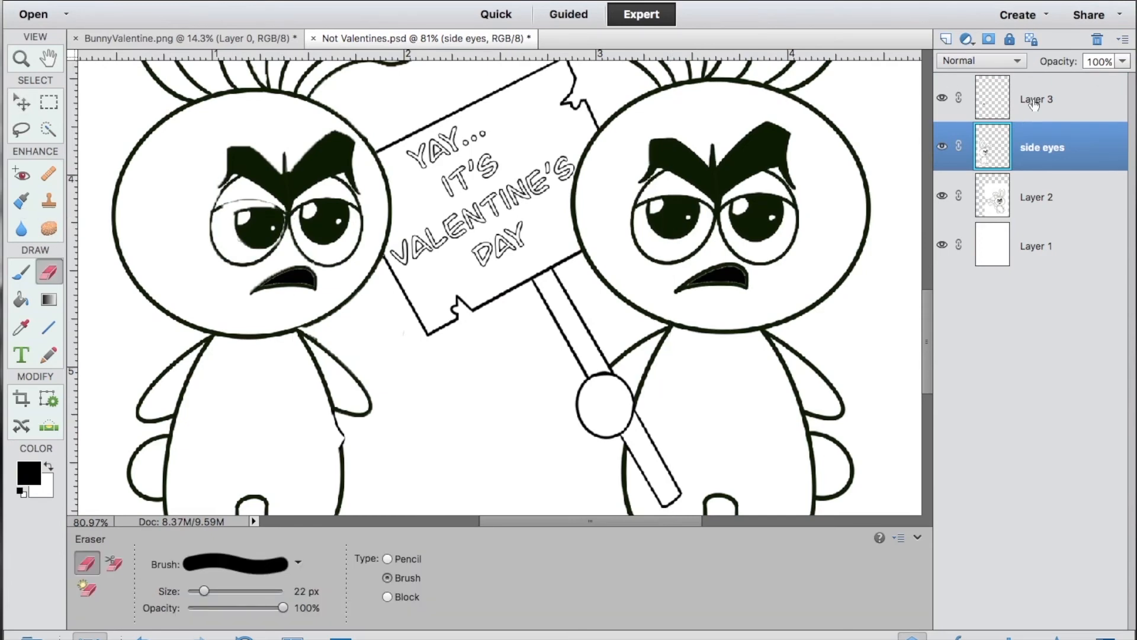
{"action": "key", "text": "ctrl+z"}
Scale the shifted pupil on Layer 3 down slightly so it fits inside the eye outline.
{"action": "scroll", "coordinate": [308, 255], "scroll_direction": "up", "scroll_amount": 5}
{"action": "key", "text": "v"}
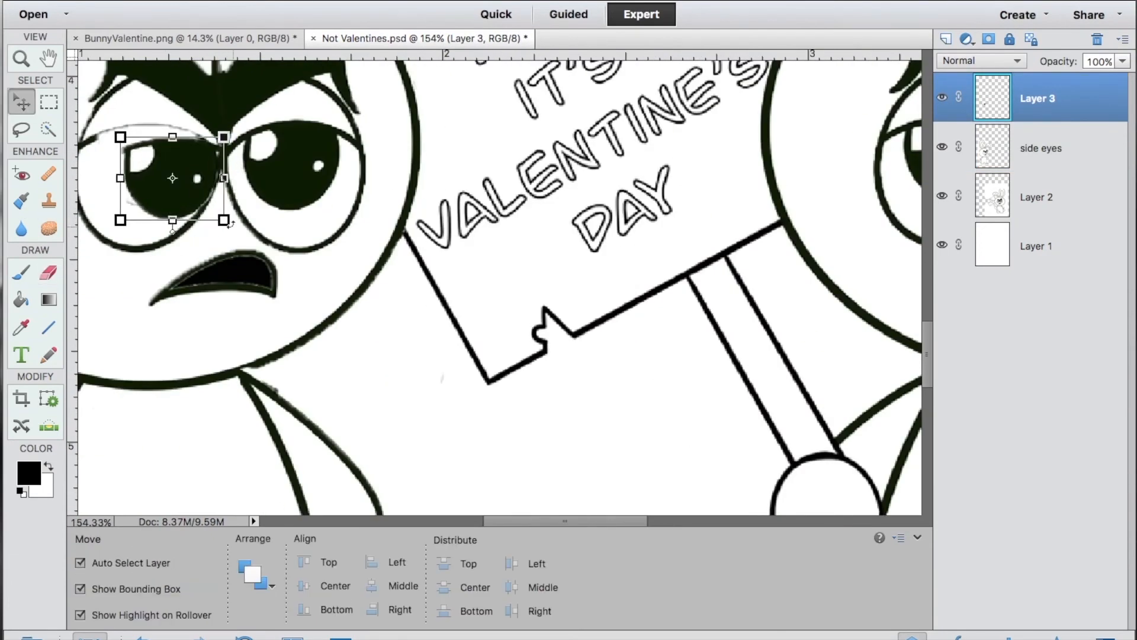
{"action": "left_click_drag", "start_coordinate": [216, 228], "coordinate": [208, 190]}
{"action": "key", "text": "Return"}
Replace the left bunny's other pupil with a duplicate of the resized one on a layer named right eye, shifted toward the sign.
{"action": "right_click", "coordinate": [157, 170]}
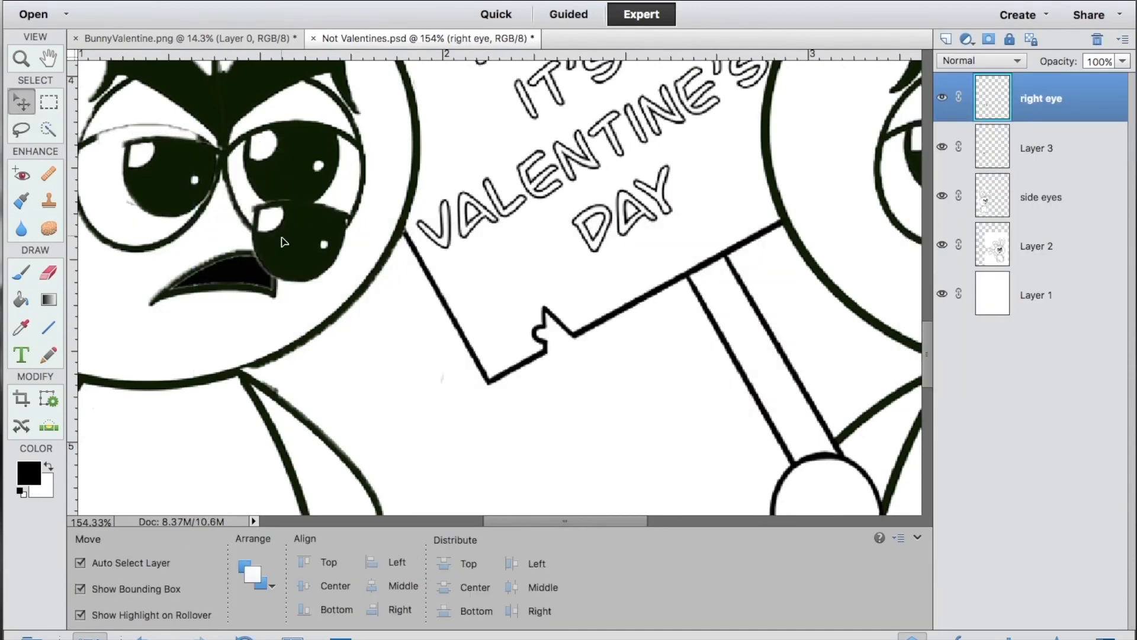
{"action": "key", "text": "e"}
{"action": "mouse_move", "coordinate": [341, 177]}
{"action": "left_mouse_down"}
{"action": "mouse_move", "coordinate": [330, 145]}
{"action": "mouse_move", "coordinate": [296, 133]}
{"action": "left_mouse_up"}
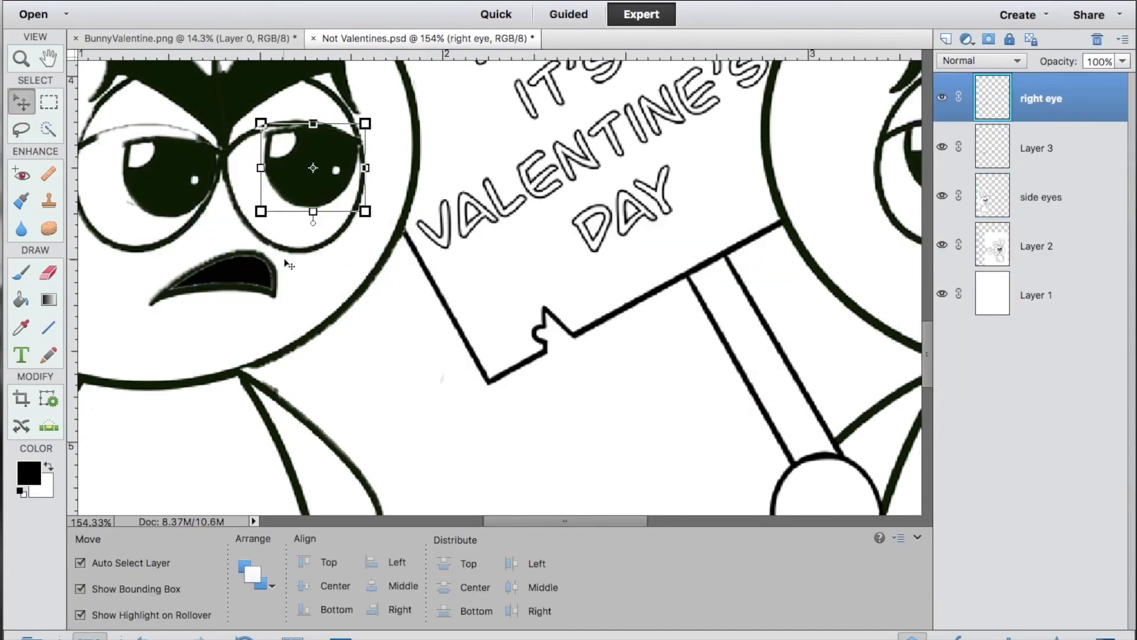
{"action": "left_click", "coordinate": [159, 171]}
{"action": "left_click", "coordinate": [367, 316]}
{"action": "scroll", "coordinate": [368, 316], "scroll_direction": "down", "scroll_amount": 7}
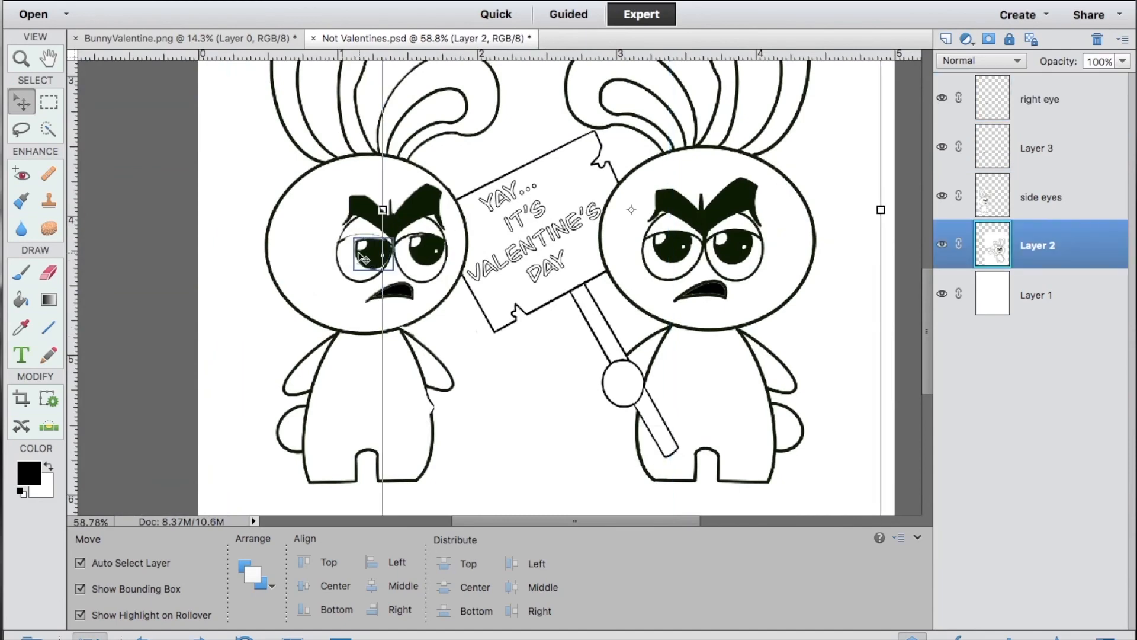
Merge the right eye layer and Layer 3 into one layer holding both pupils.
{"action": "left_click", "coordinate": [365, 248]}
{"action": "left_click", "coordinate": [515, 367]}
{"action": "left_click", "coordinate": [876, 354]}
{"action": "scroll", "coordinate": [891, 355], "scroll_direction": "down", "scroll_amount": 5}
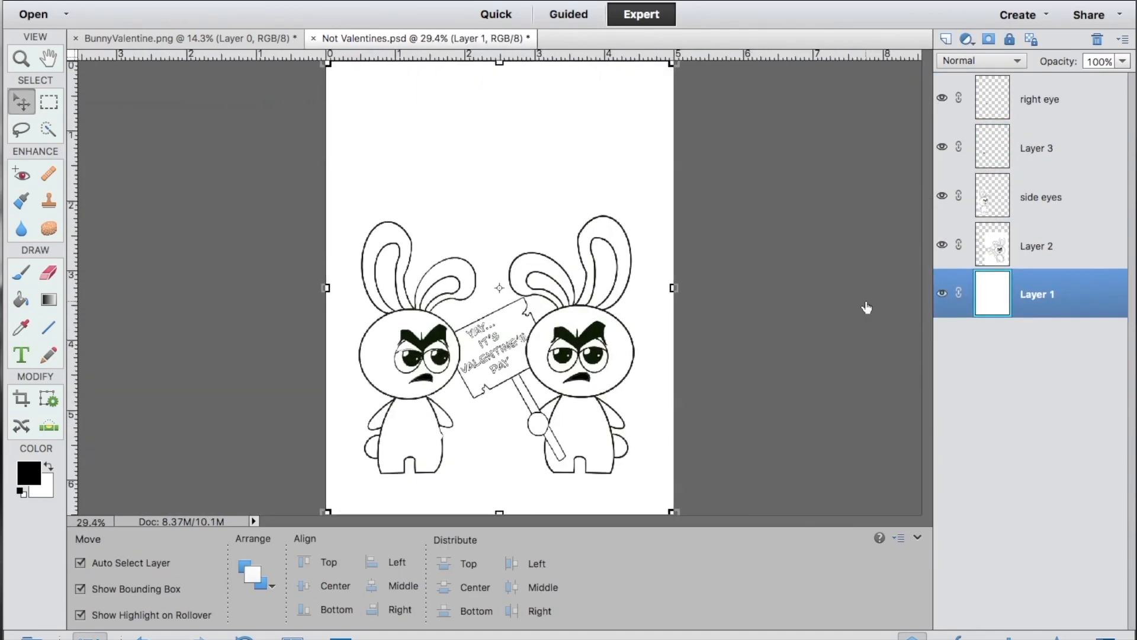
{"action": "left_click", "coordinate": [1037, 102]}
{"action": "left_click", "coordinate": [1040, 152], "text": "shift"}
{"action": "key", "text": "ctrl+e"}
Open the print setup and choose Actual Size (5.00" x 6.50") on US Letter paper in landscape orientation.
{"action": "left_click", "coordinate": [208, 1]}
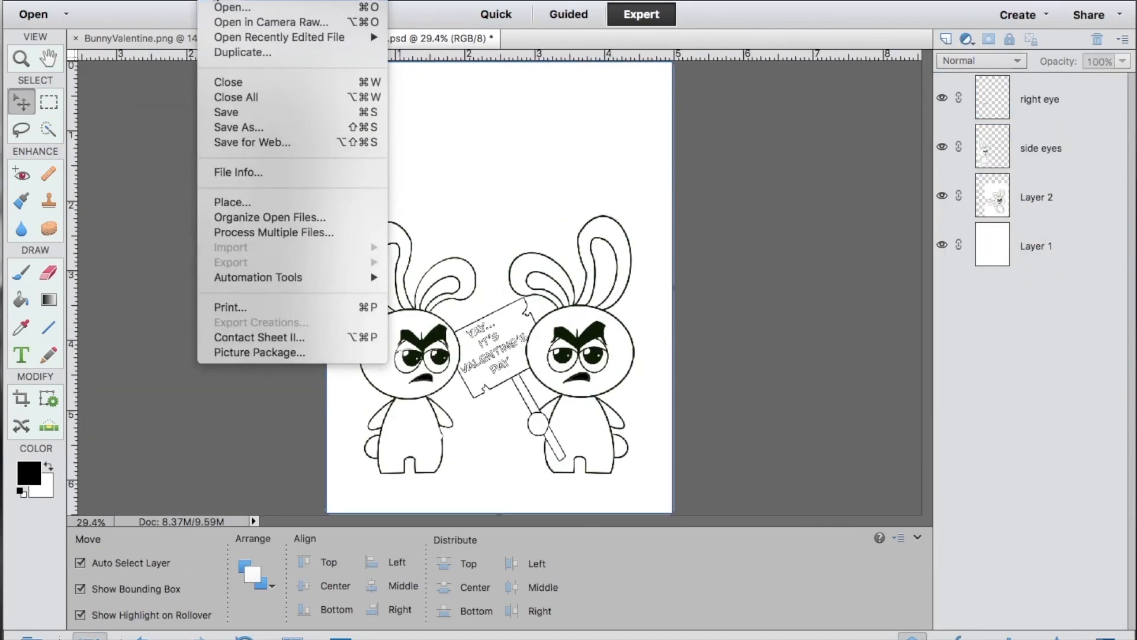
{"action": "left_click", "coordinate": [225, 308]}
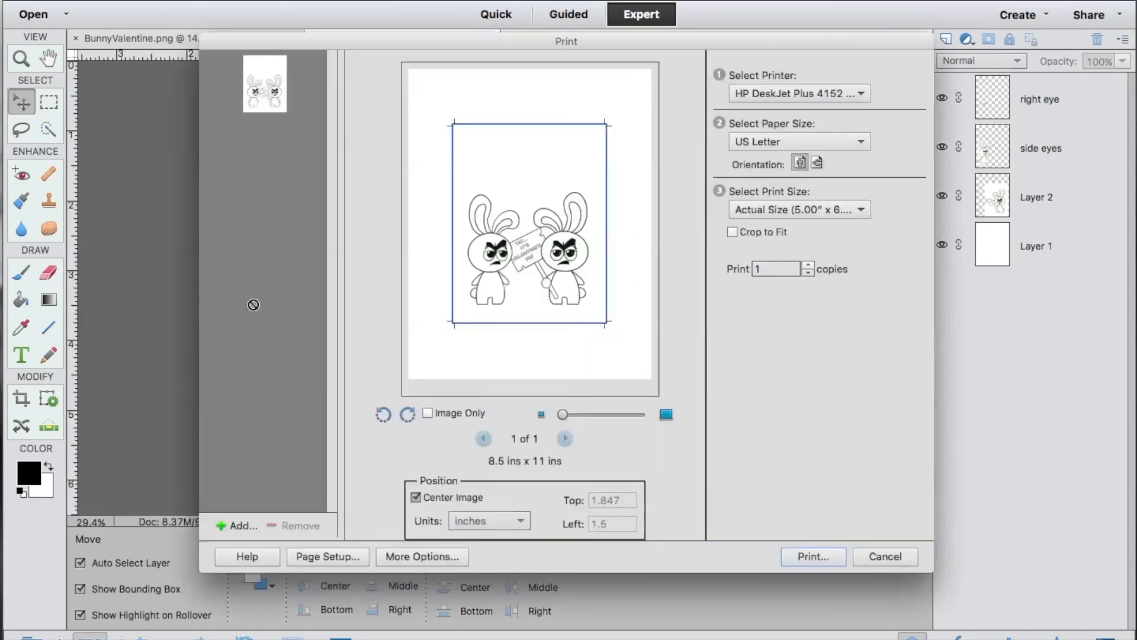
{"action": "left_click", "coordinate": [756, 211]}
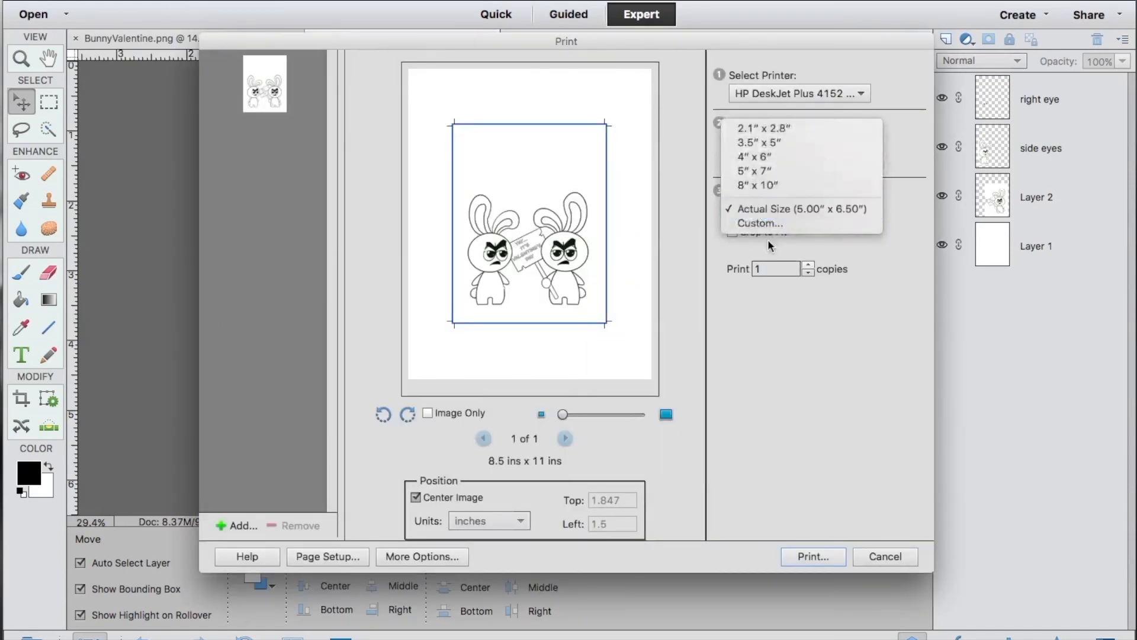
{"action": "left_click", "coordinate": [761, 206]}
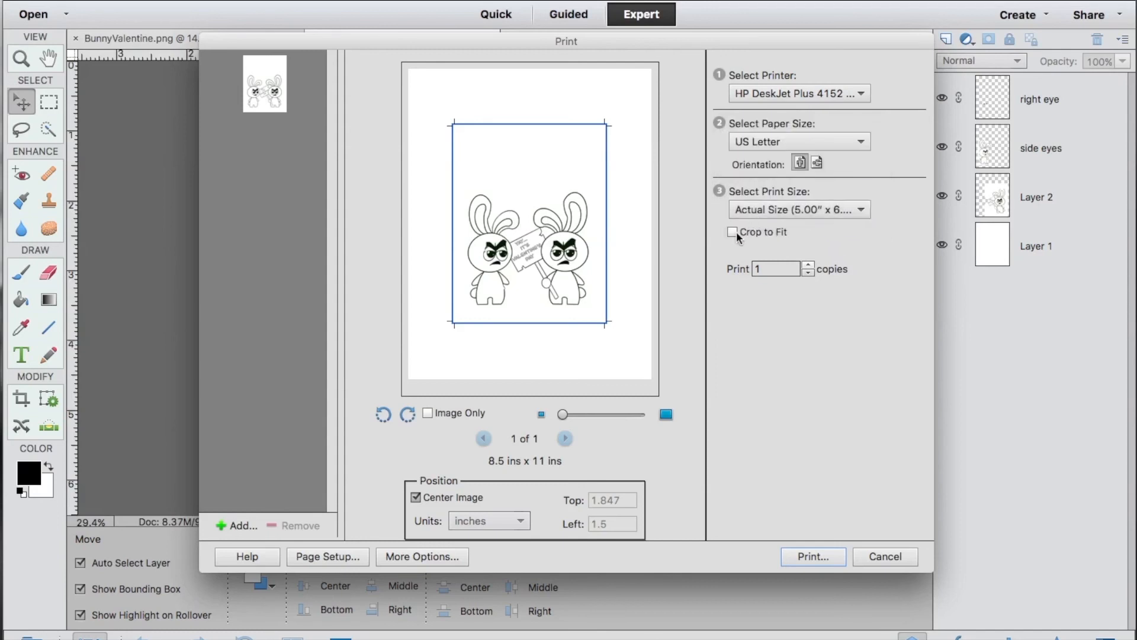
{"action": "left_click", "coordinate": [415, 498]}
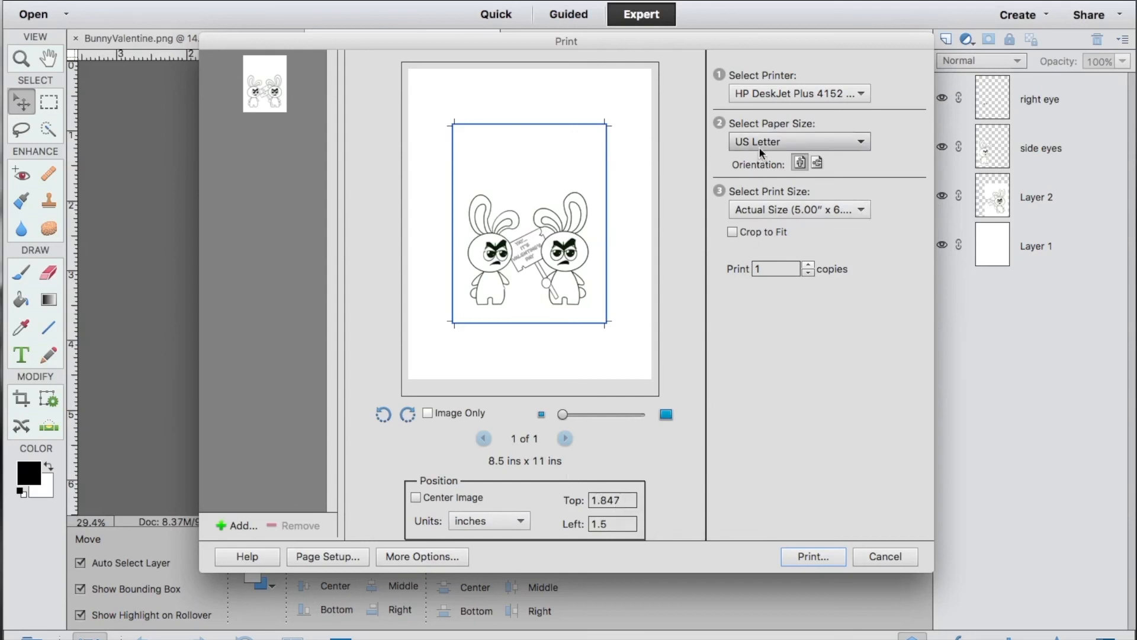
{"action": "left_click", "coordinate": [816, 163]}
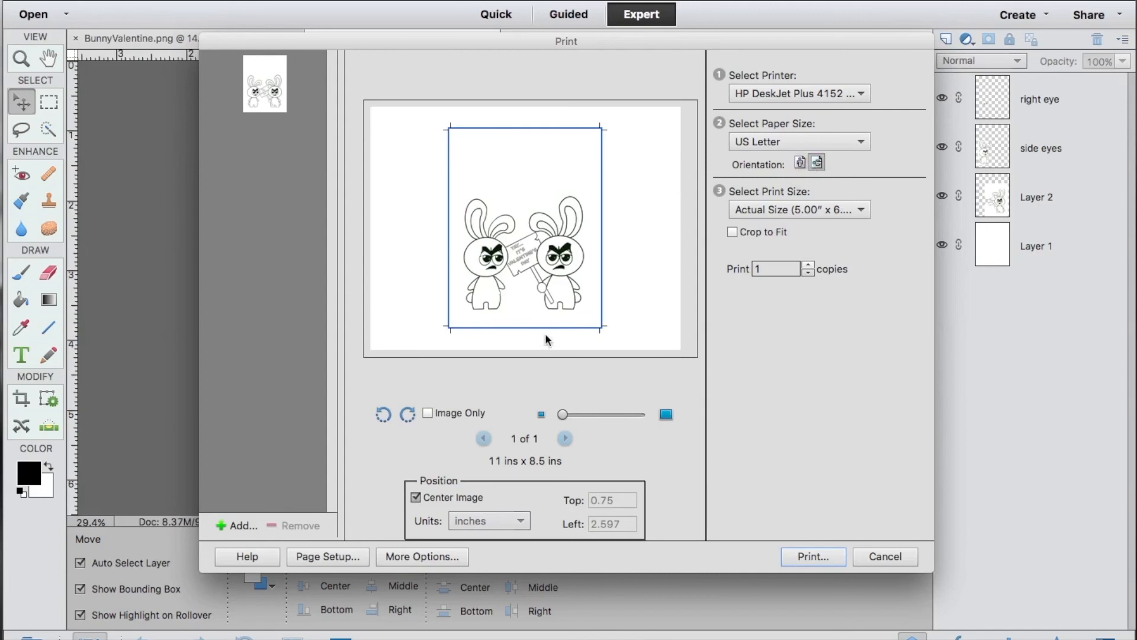
Turn off image centering for the print and set the left position to 0.75 inches.
{"action": "left_click", "coordinate": [415, 497]}
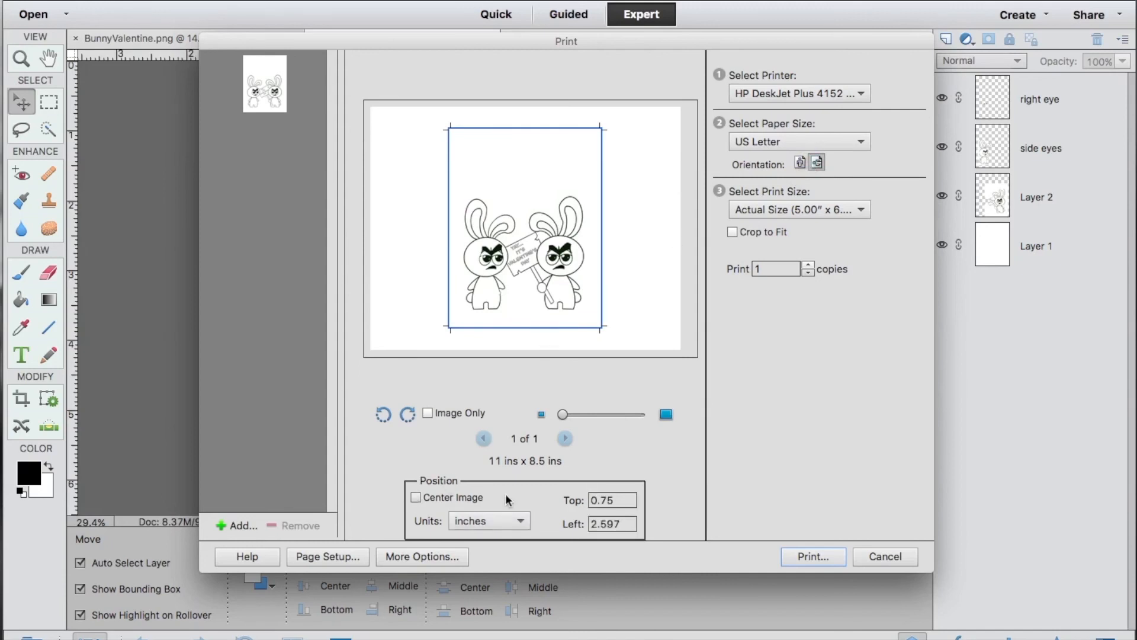
{"action": "left_click", "coordinate": [619, 522]}
{"action": "type", "text": "0"}
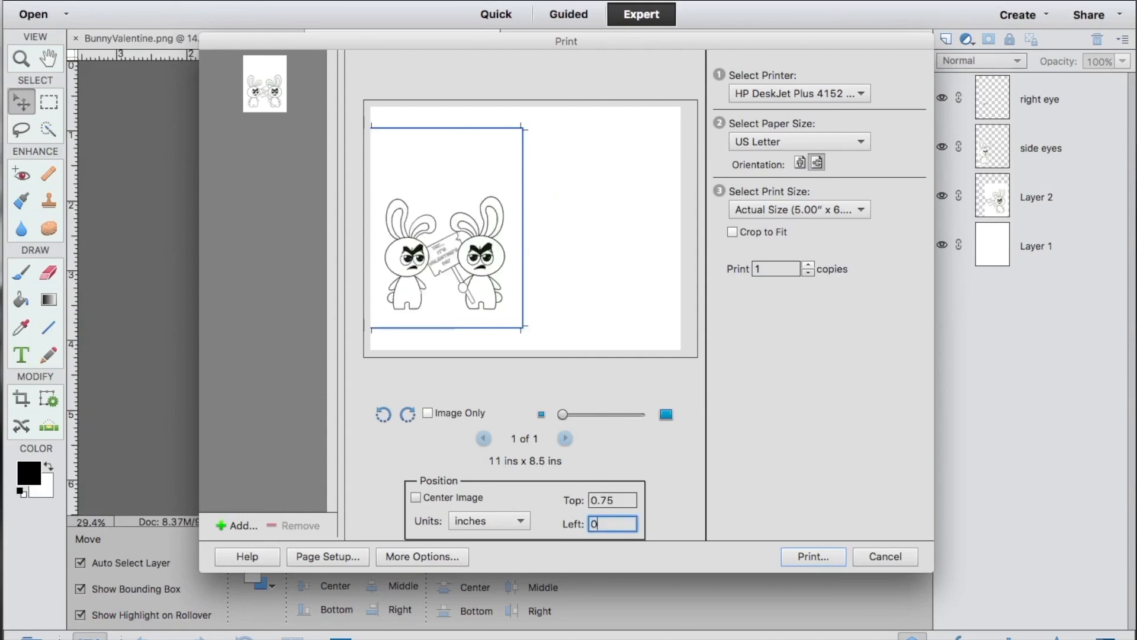
{"action": "type", "text": ".75"}
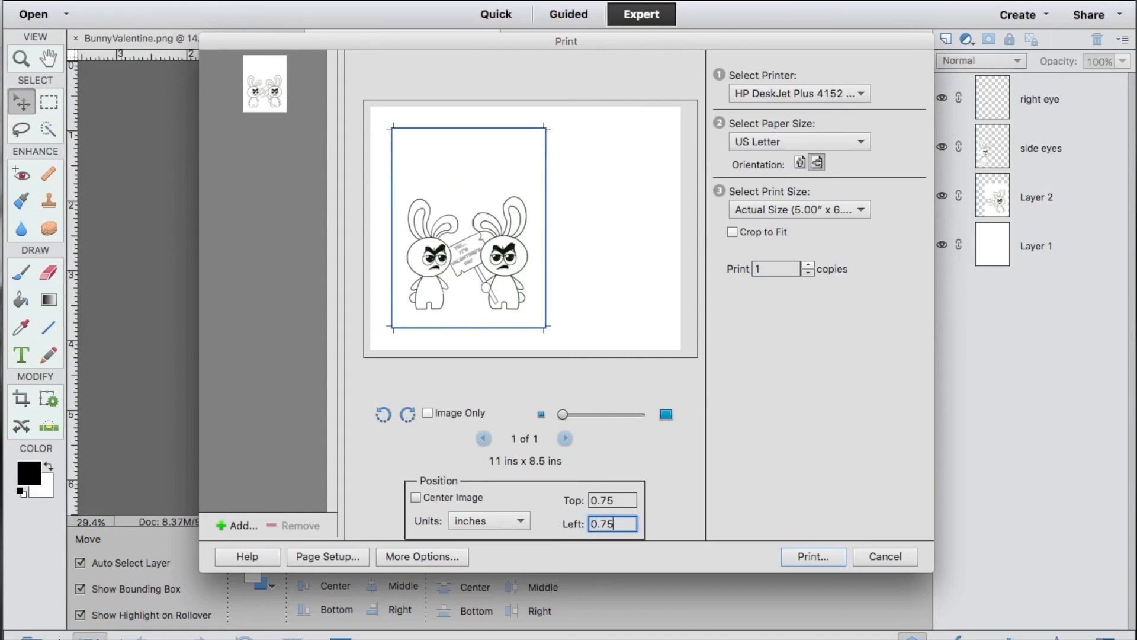